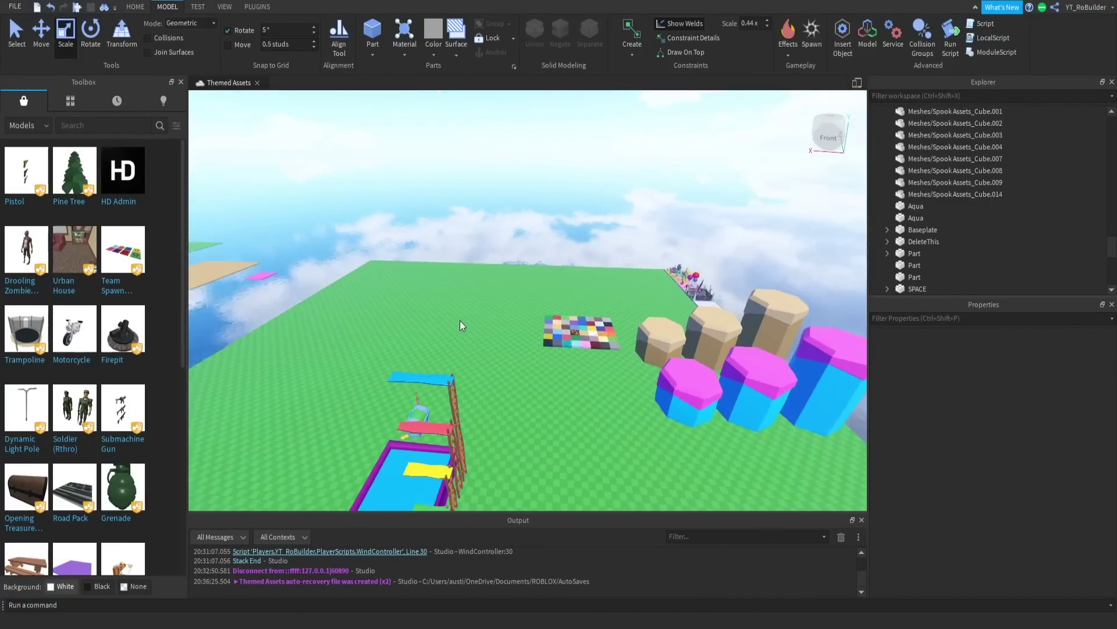
Insert a block part on the green baseplate and scale it symmetrically into a square platform
key(w)
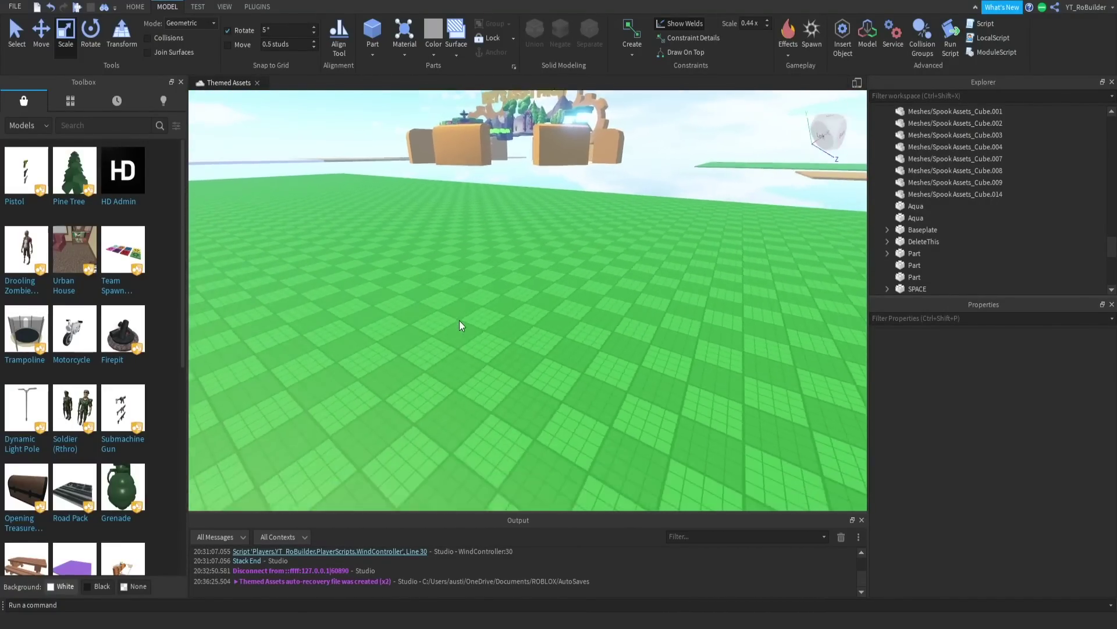
click(373, 30)
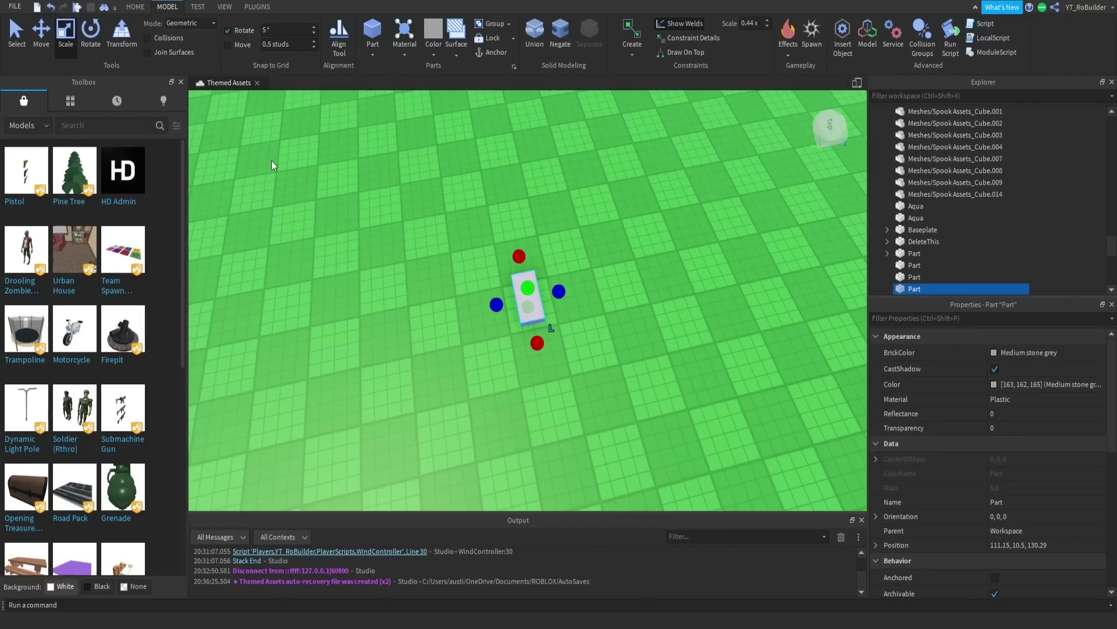
drag(556, 291, 571, 288)
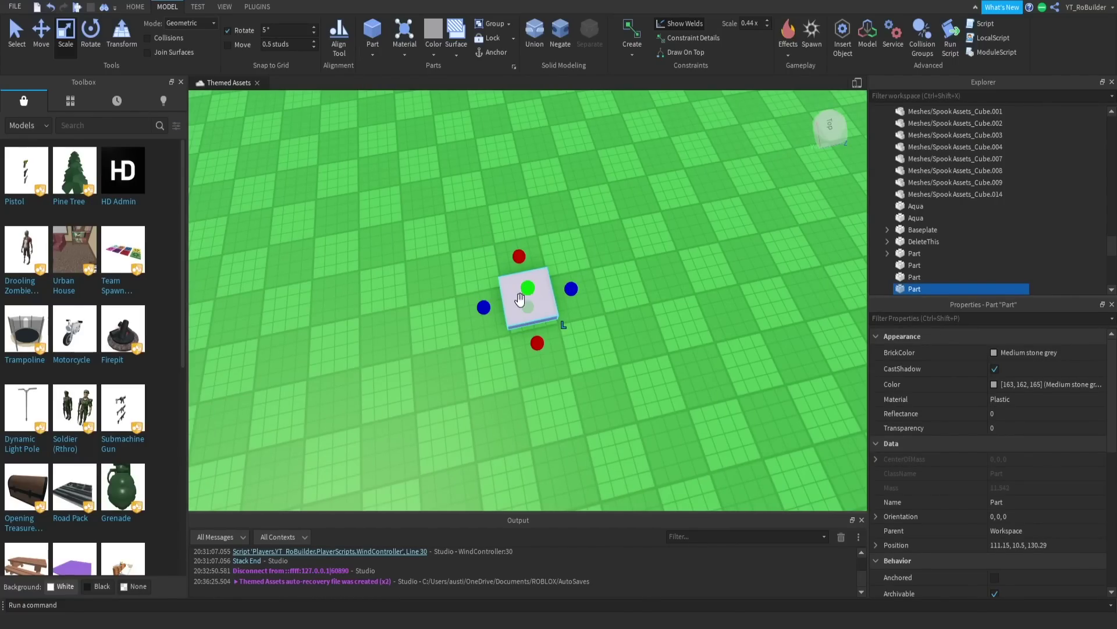
right_drag(530, 327, 541, 328)
Enable move snapping at 14 studs, duplicate the platform and shift the copy one increment sideways
click(232, 48)
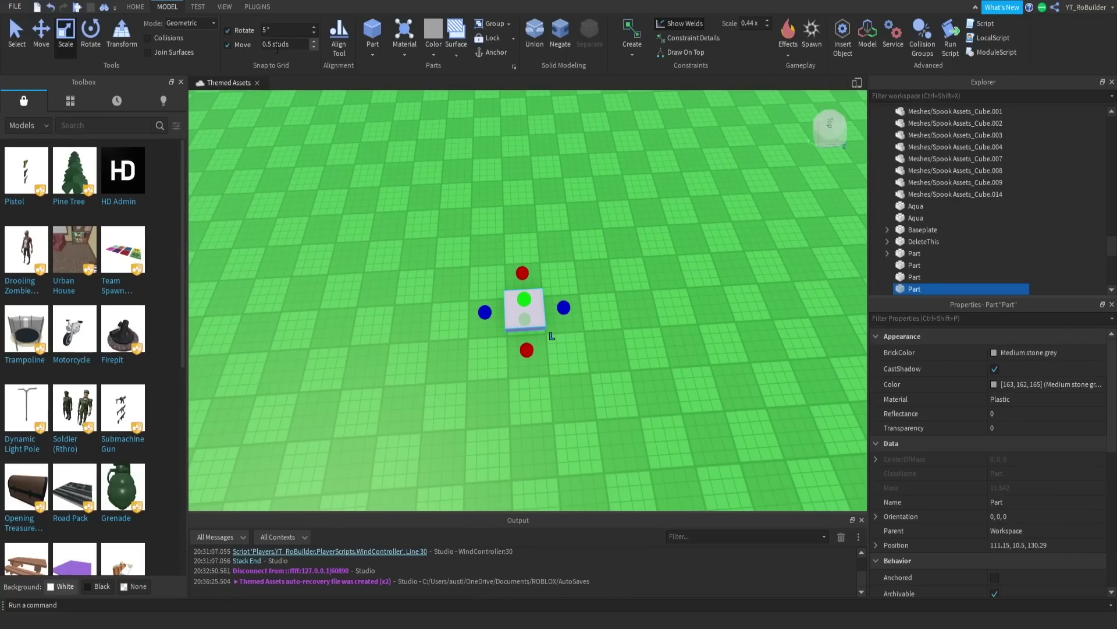
click(279, 47)
click(48, 29)
key(ctrl+d)
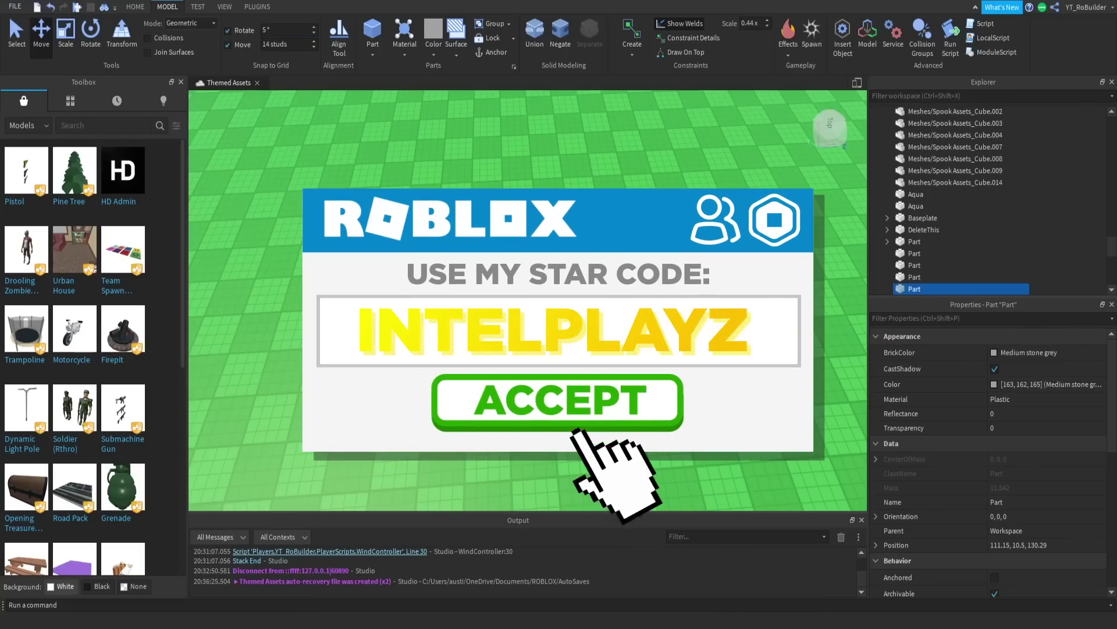
click(583, 241)
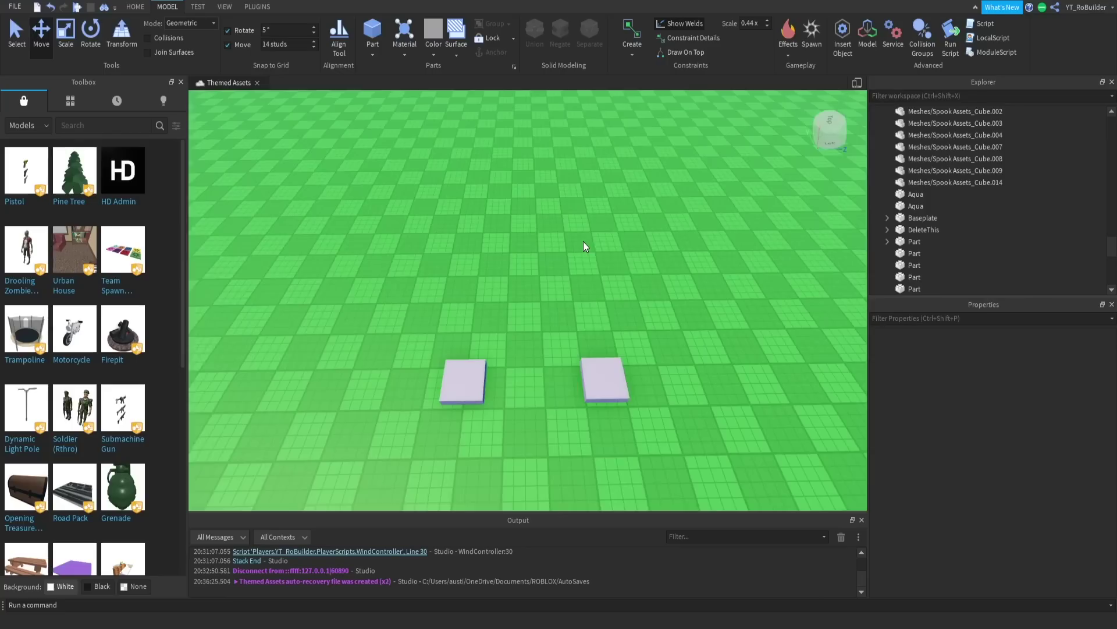
Select both square platforms and anchor them in place
key(s)
right_drag(574, 307, 408, 275)
drag(407, 275, 633, 443)
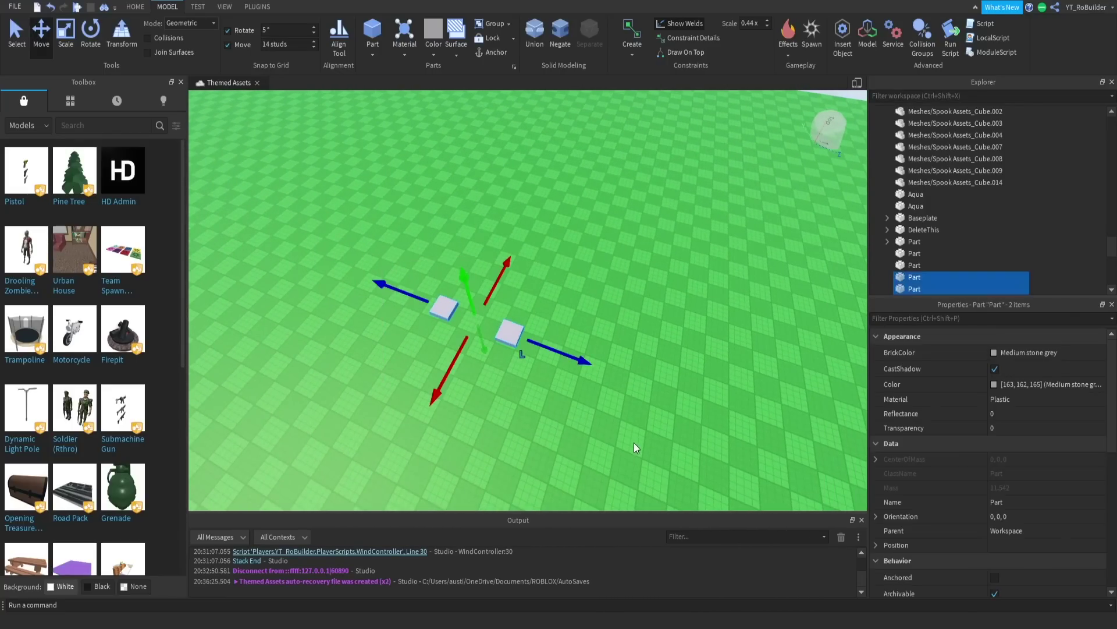
click(454, 172)
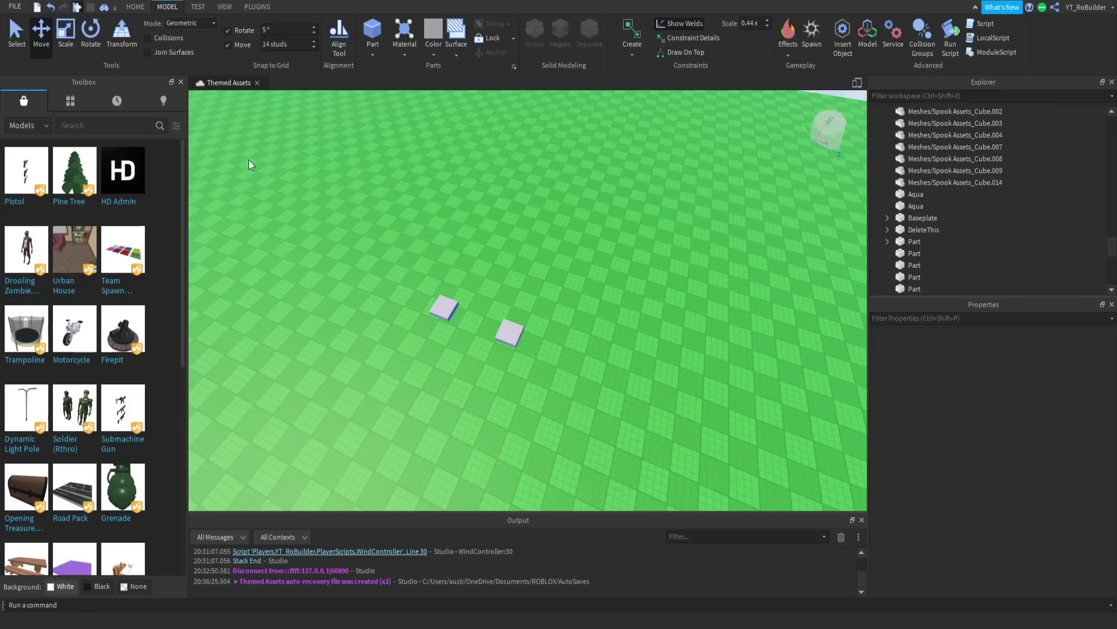
Start a playtest and walk the character across the baseplate to the two platforms
key(F5)
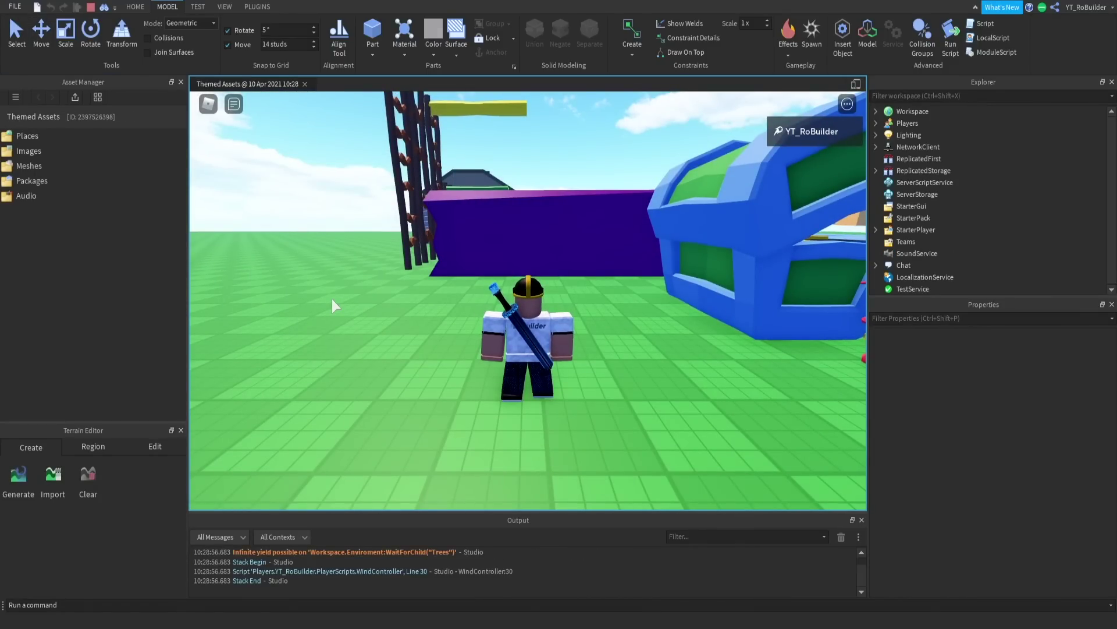
key(w)
right_drag(372, 284, 469, 285)
key(d)
key(w)
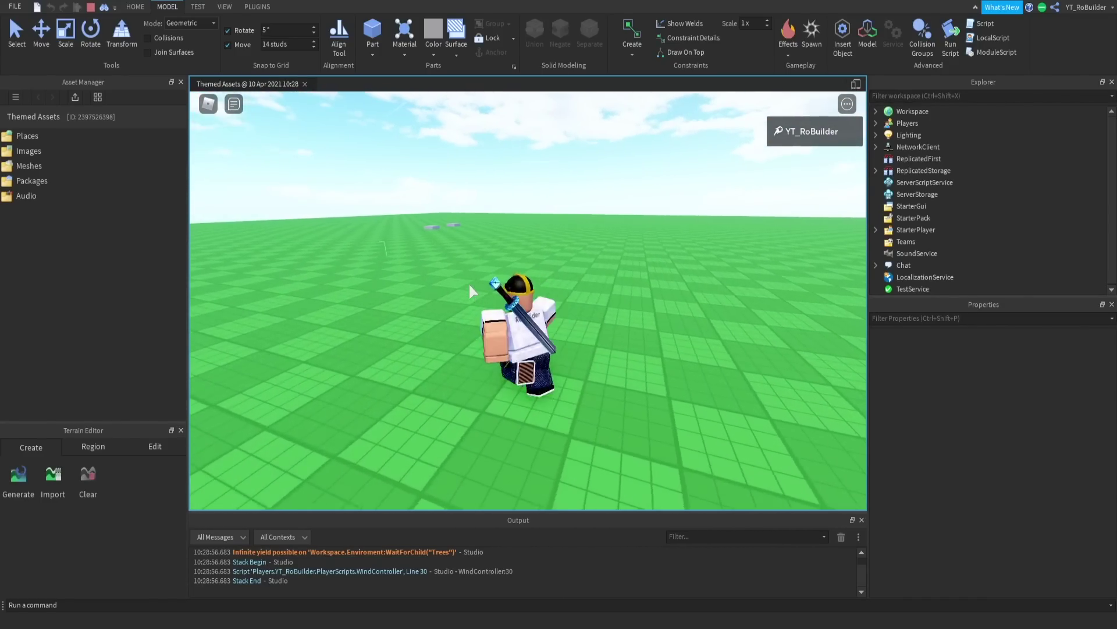
right_drag(498, 229, 555, 225)
Test the gap by jumping the character repeatedly between the two platforms and end the playtest
key(a)
key(space)
key(w)
key(space)
key(w)
key(space)
key(w)
key(space)
key(w)
key(space)
key(w)
key(space)
key(s)
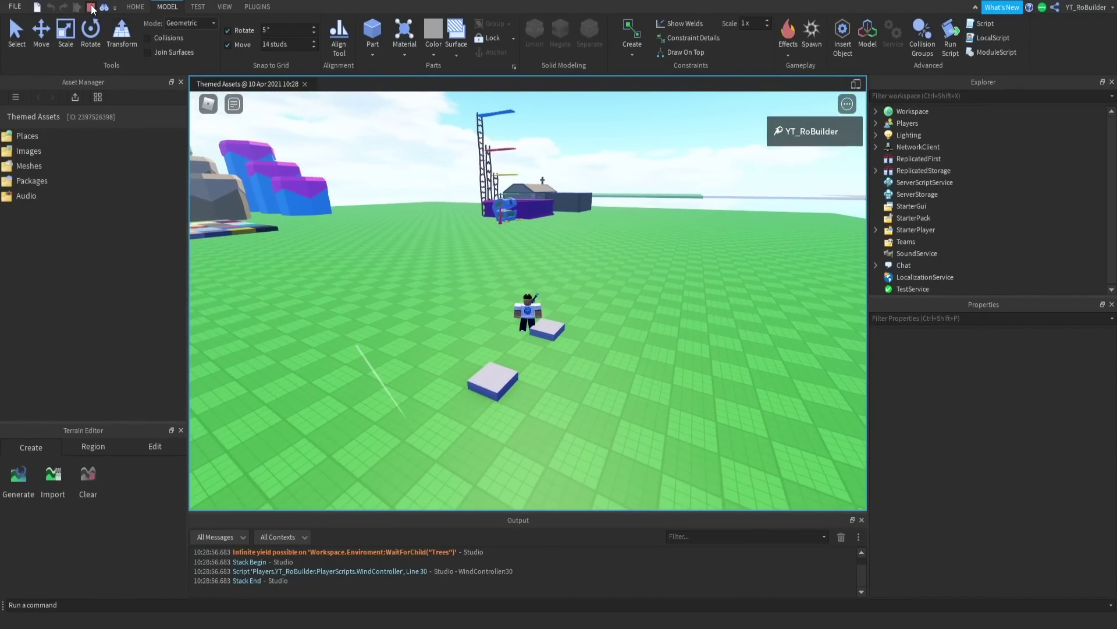
key(shift+F5)
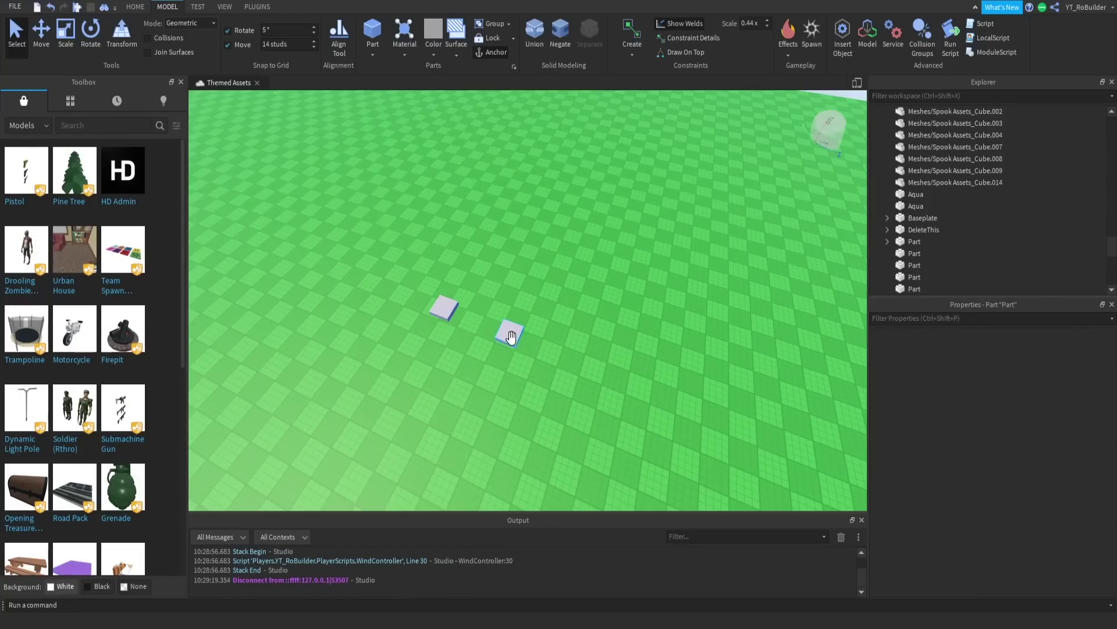
Leave the two platforms and examine the plain green ground plate in the row of themed floors
click(511, 337)
ctrl+click(444, 307)
scroll(448, 285, down, 5)
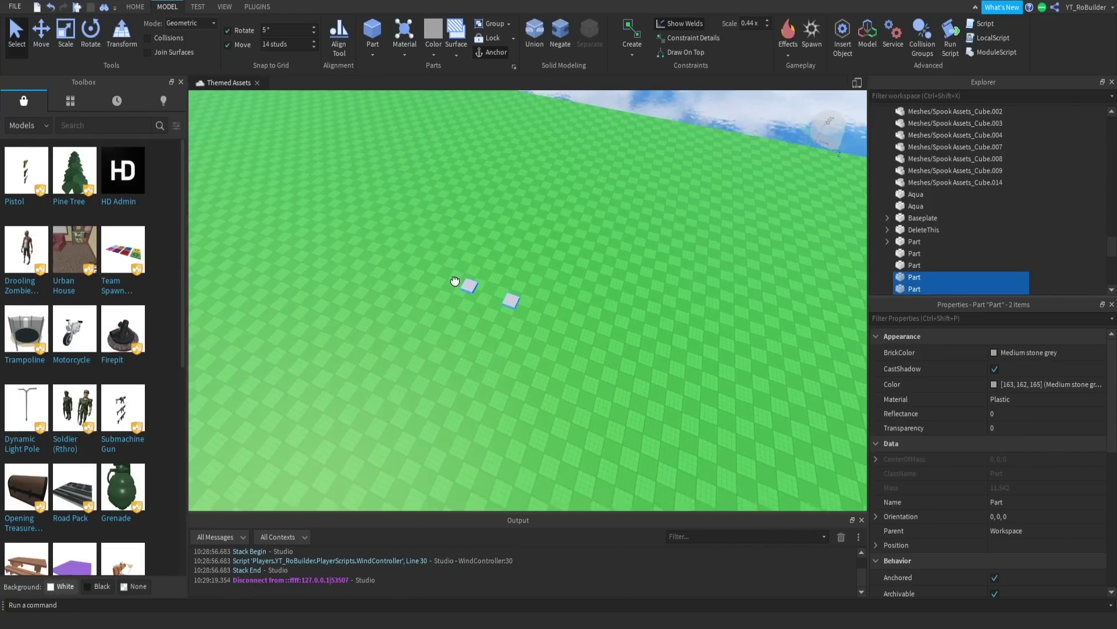
key(s)
right_drag(455, 281, 456, 281)
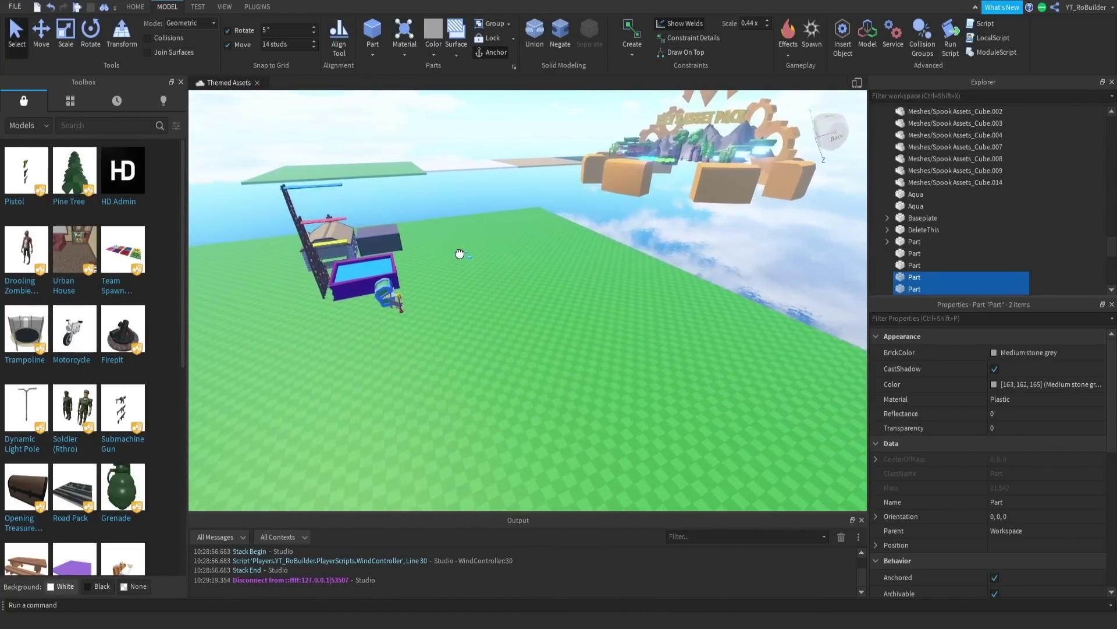
scroll(461, 250, up, 2)
mouse_move(458, 221)
right_down()
mouse_move(463, 197)
mouse_move(478, 215)
right_up()
scroll(461, 190, up, 6)
click(463, 197)
scroll(478, 216, up, 2)
scroll(489, 262, up, 5)
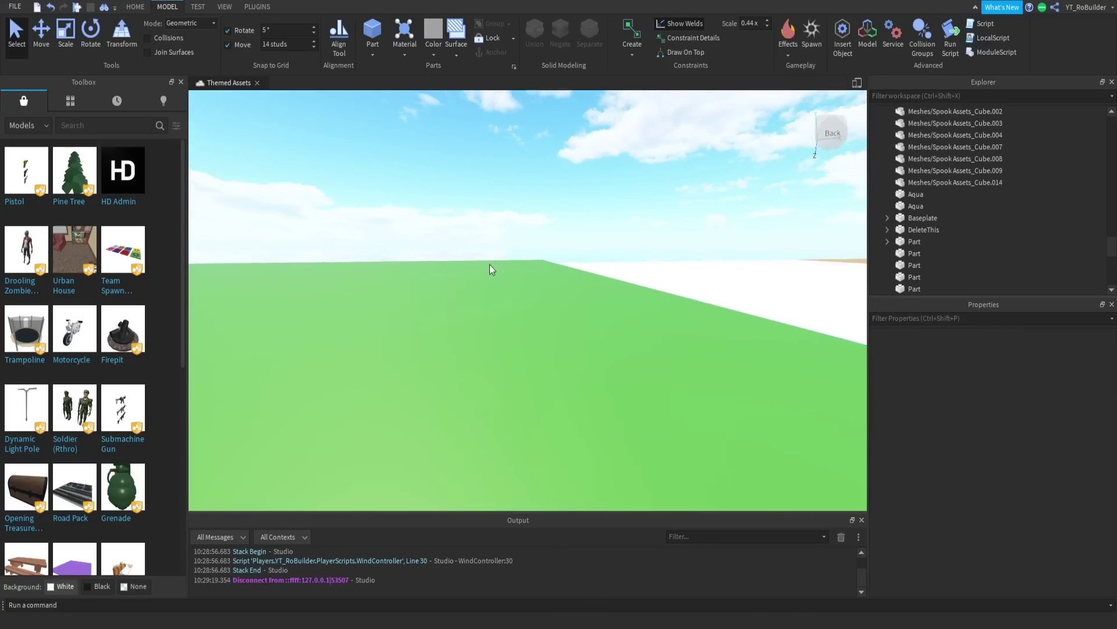
scroll(490, 264, up, 5)
right_drag(490, 264, 490, 264)
key(w)
key(w)
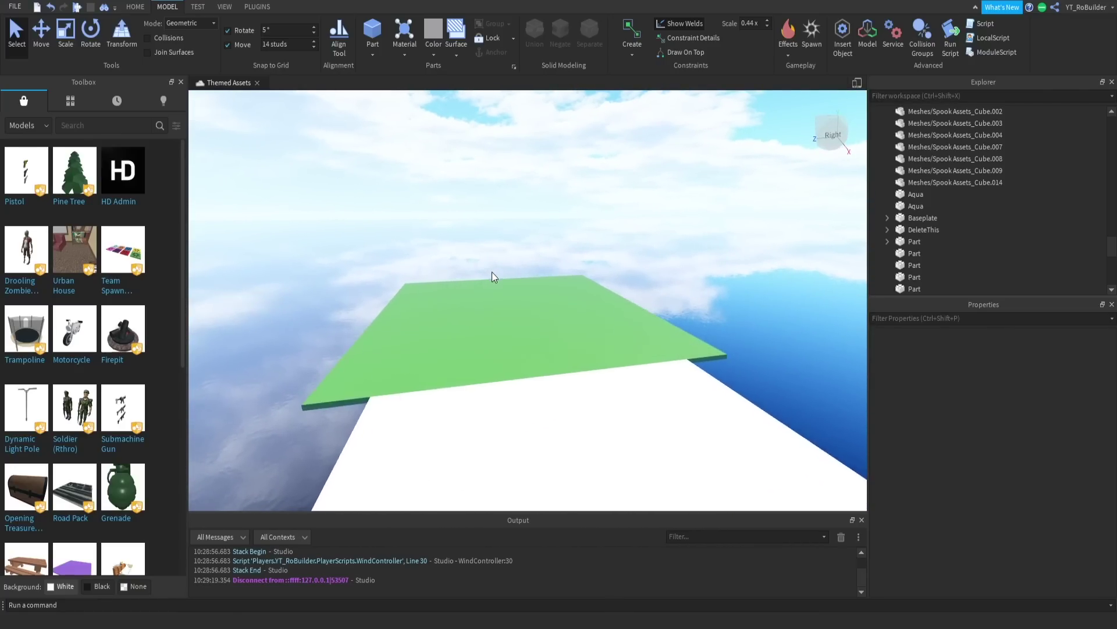
key(w)
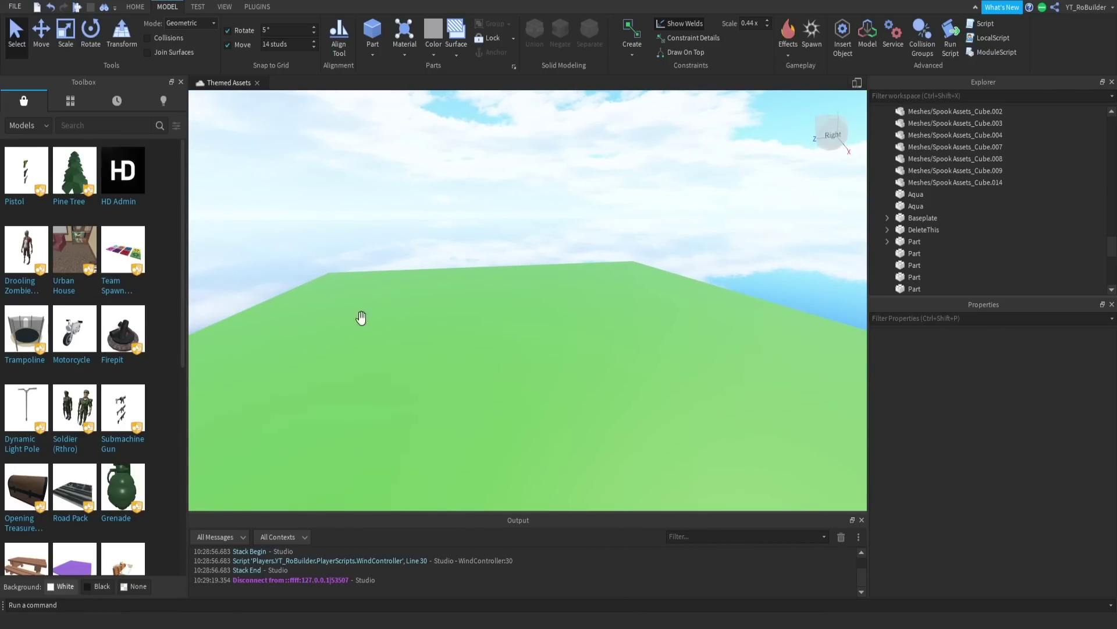
right_drag(481, 312, 482, 312)
key(s)
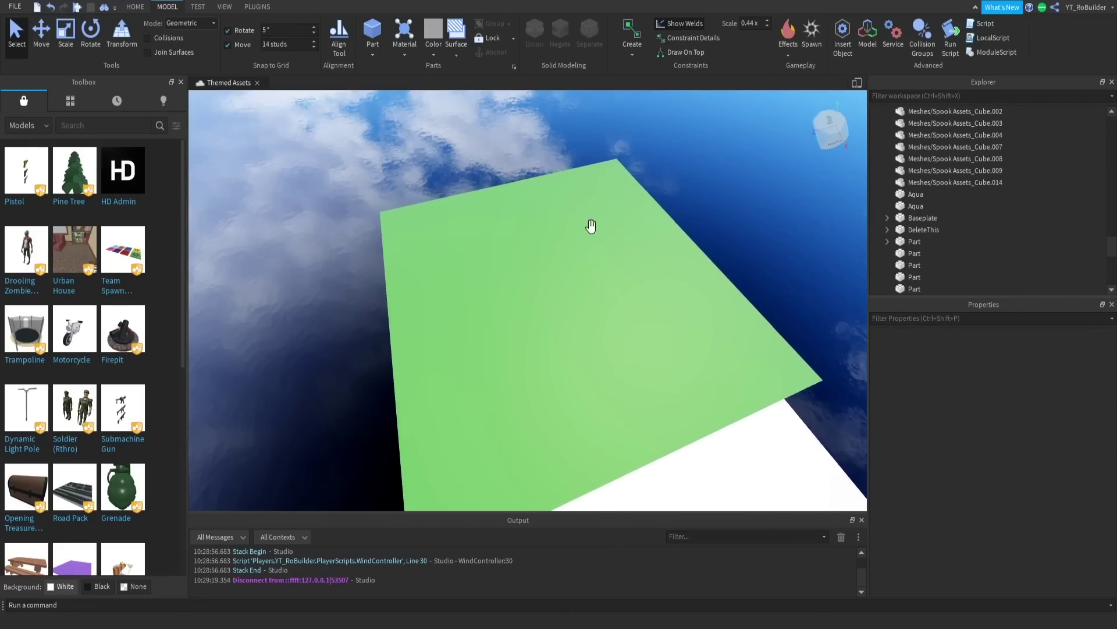
Examine from above how the green, white and tan ground plates join into one row of areas
scroll(505, 314, down, 1)
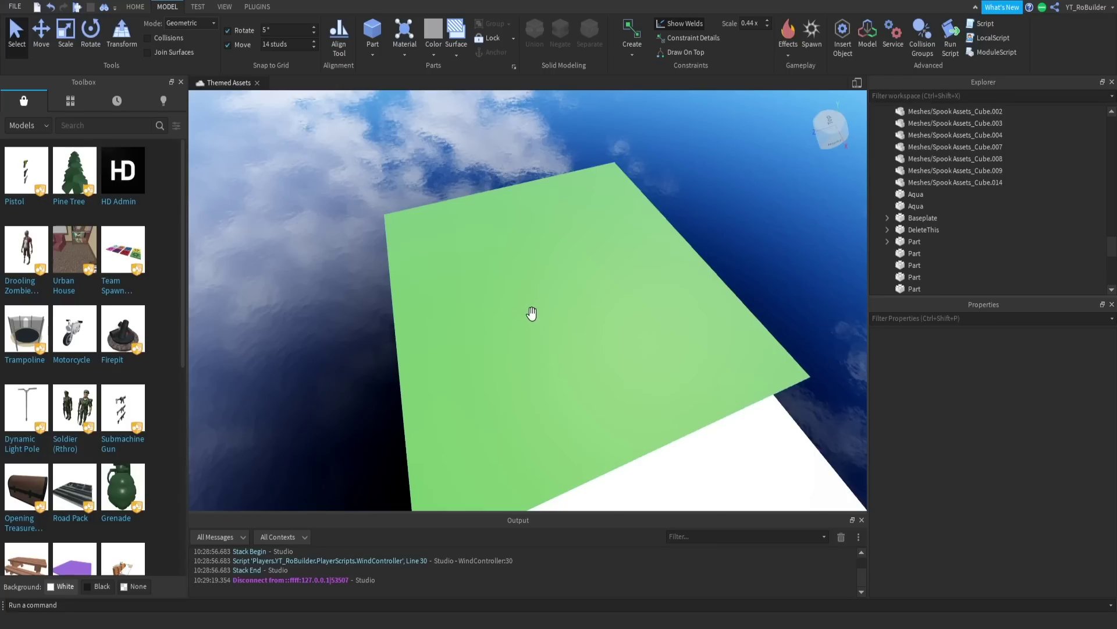
right_drag(561, 295, 532, 336)
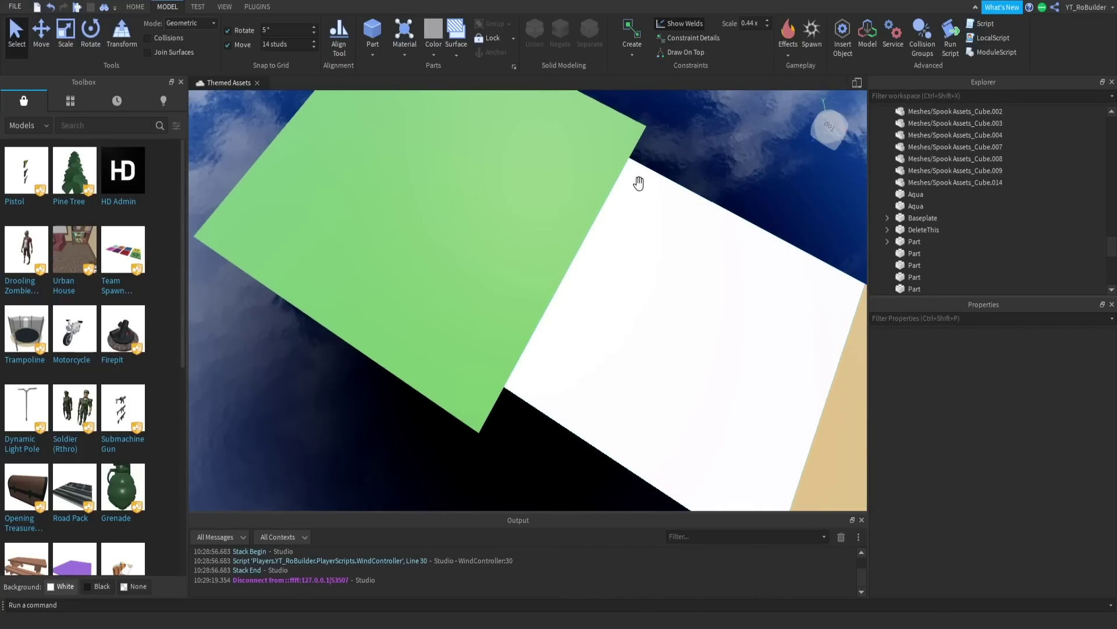
right_drag(638, 183, 443, 323)
key(w)
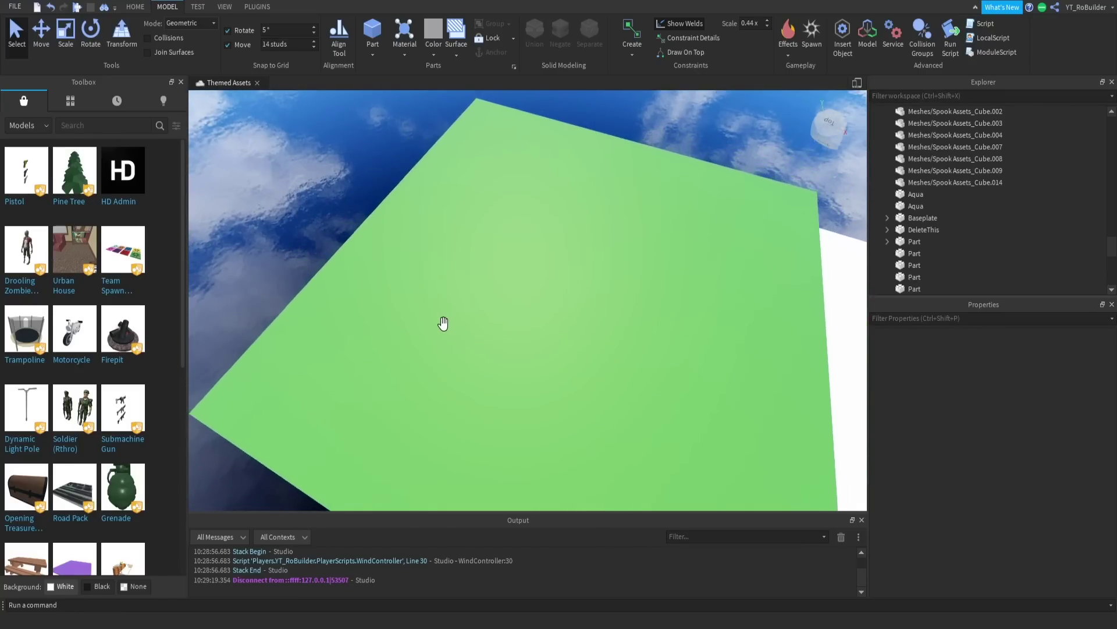
key(s)
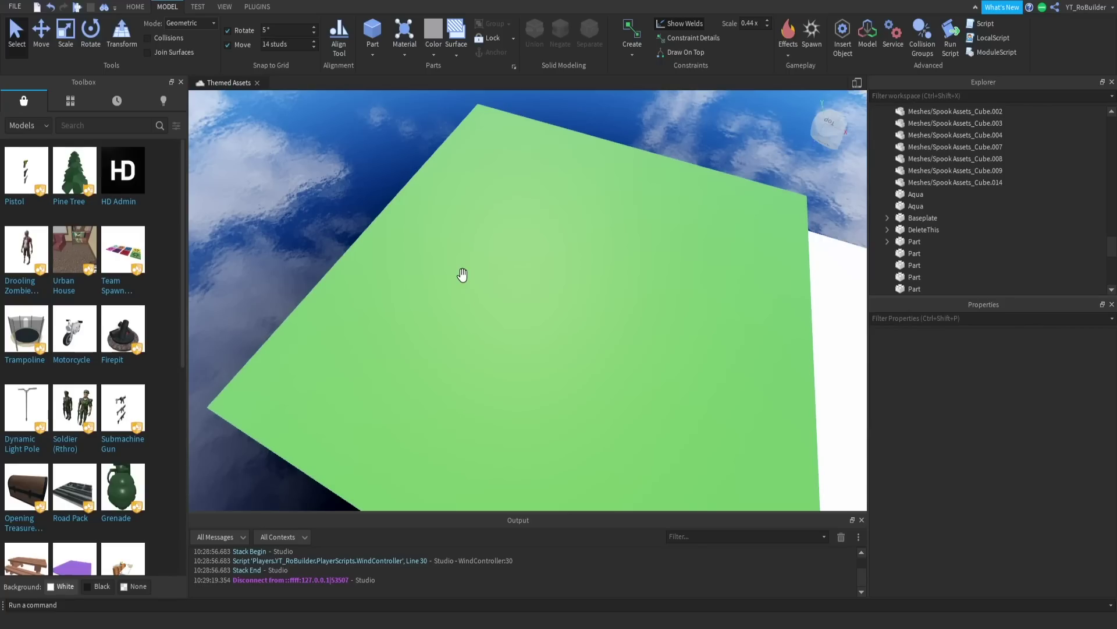
right_drag(520, 236, 520, 236)
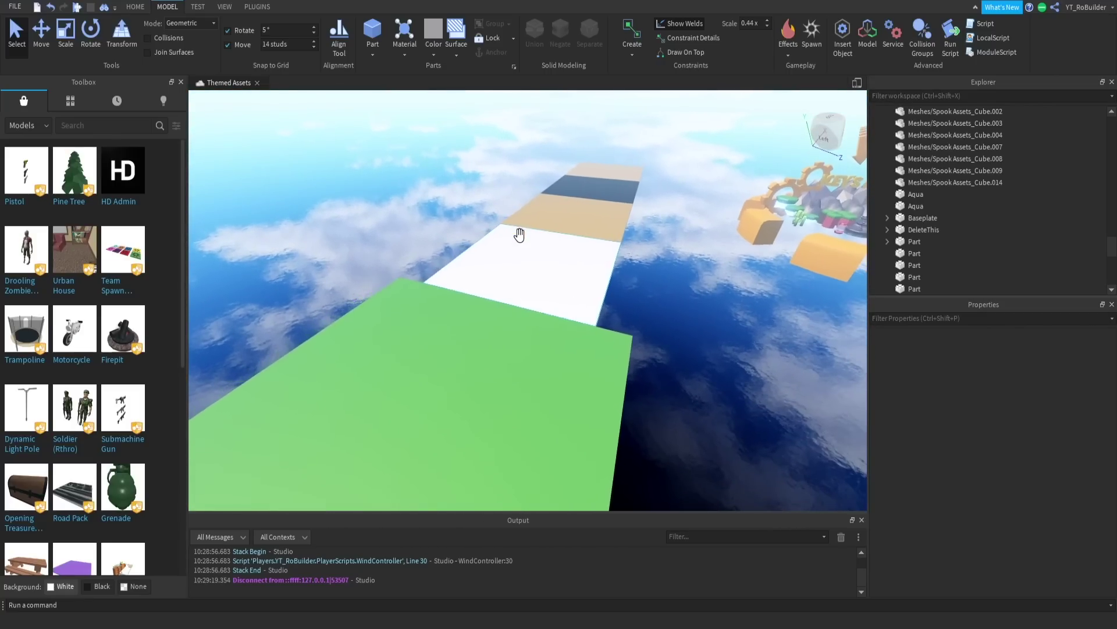
right_drag(561, 275, 561, 276)
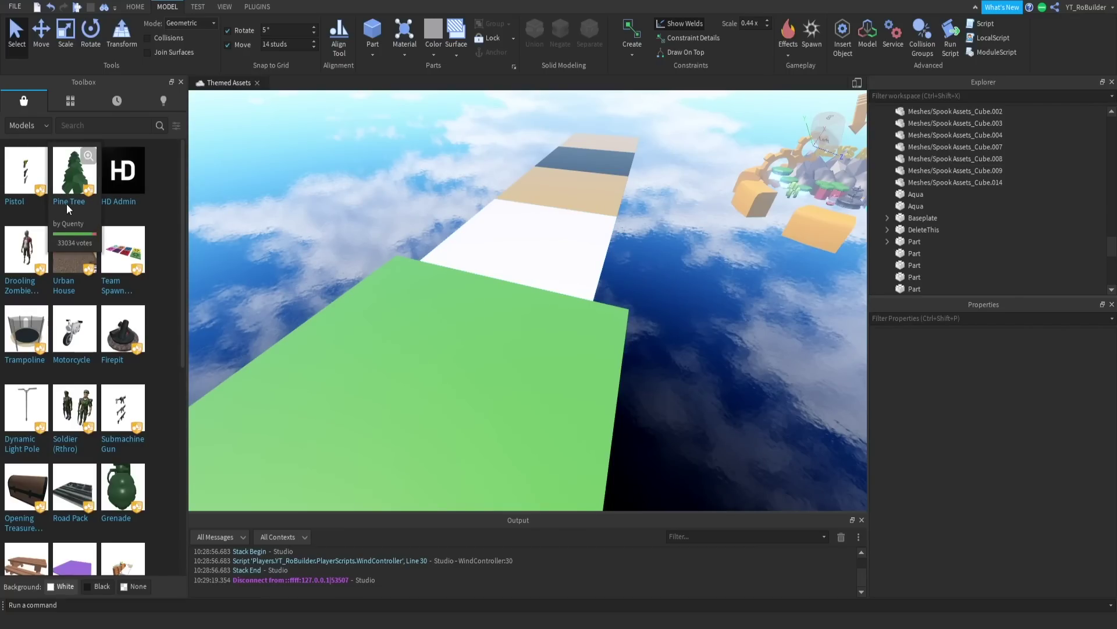
right_drag(309, 208, 309, 208)
Survey the floating asset pack display and its position relative to the row of ground plates
scroll(464, 241, up, 8)
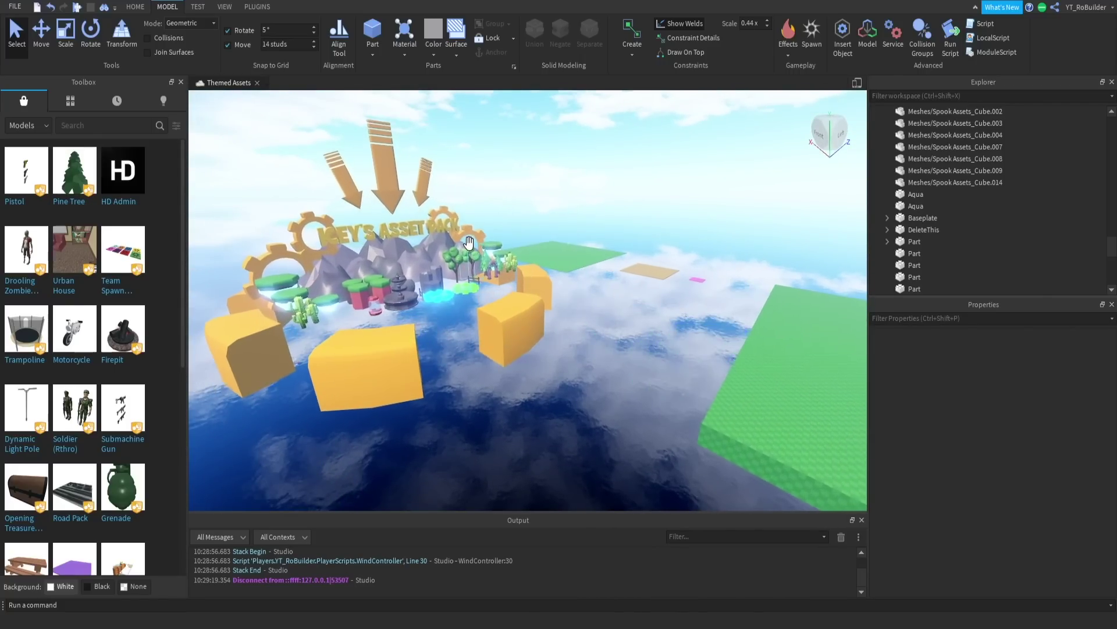
right_drag(465, 241, 466, 235)
key(s)
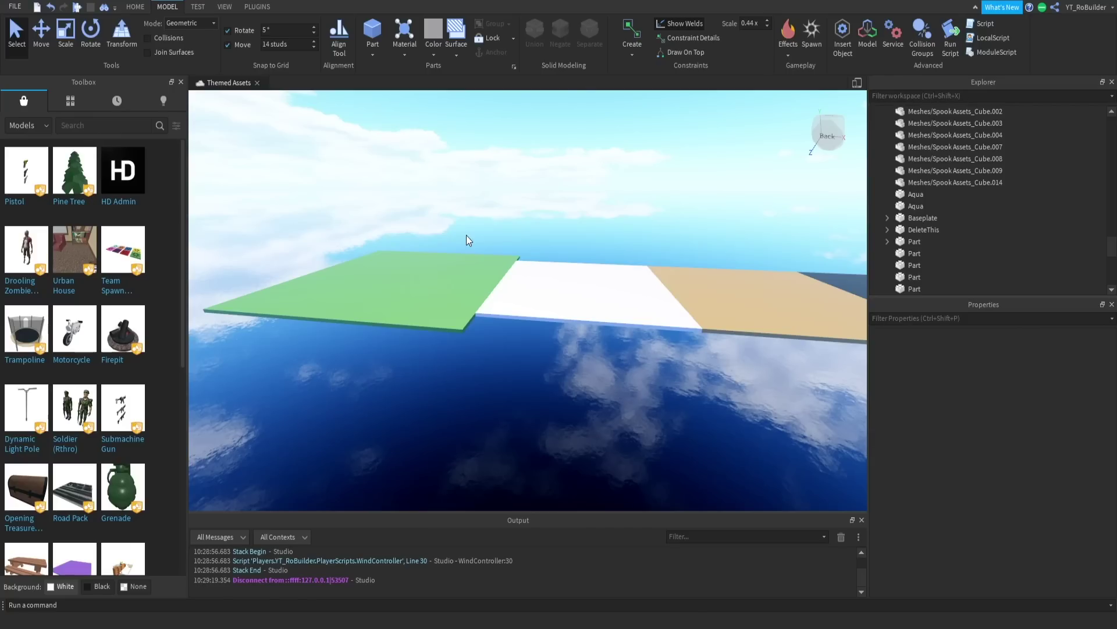
right_drag(467, 235, 471, 218)
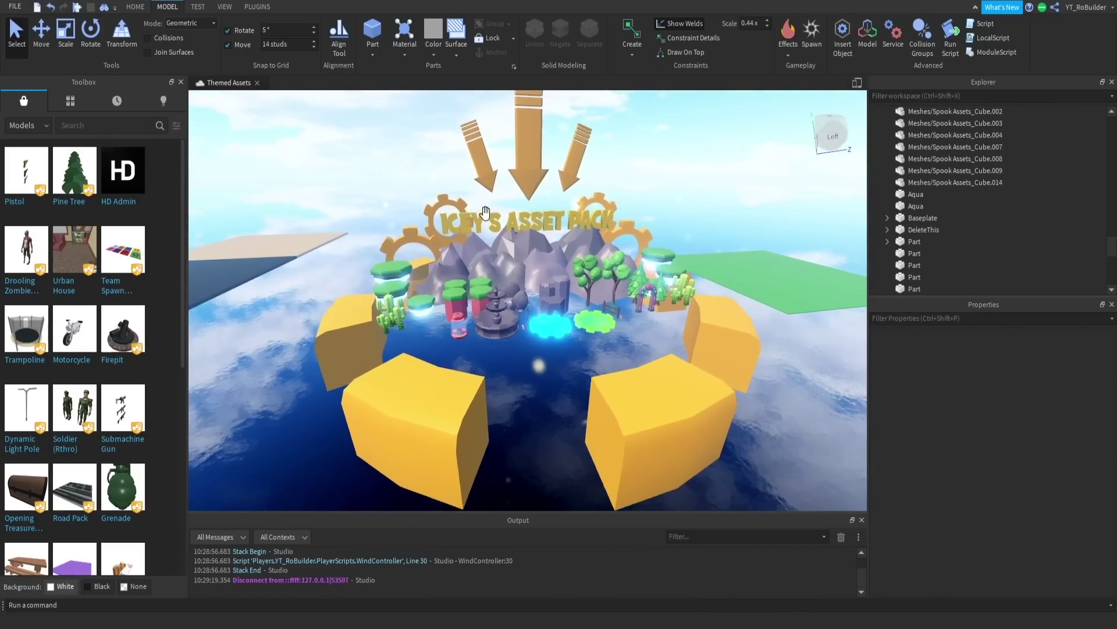
scroll(592, 235, up, 3)
scroll(591, 234, up, 3)
right_drag(592, 235, 553, 233)
scroll(592, 235, down, 4)
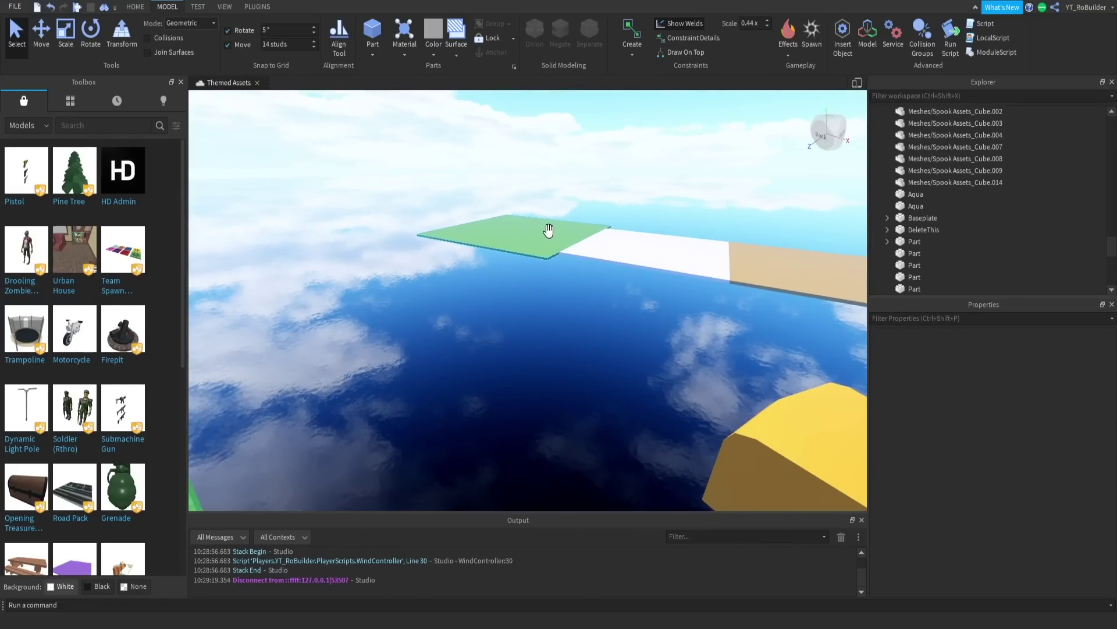
Remove the two pine trees and the two round-topped trees from the asset pack display
key(f)
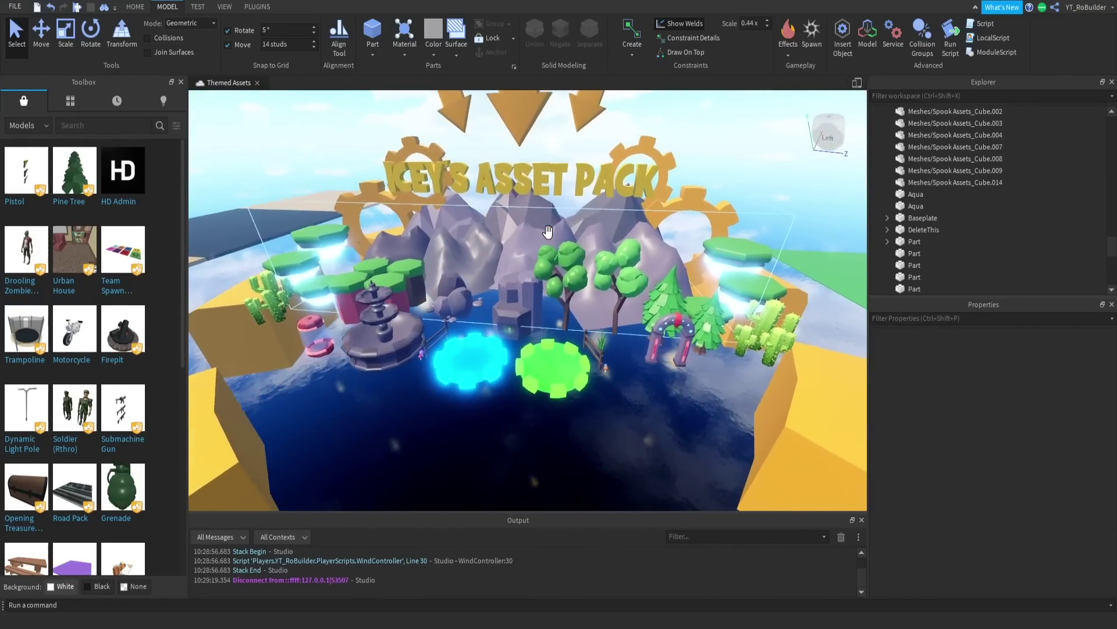
key(w)
key(d)
right_drag(633, 268, 632, 269)
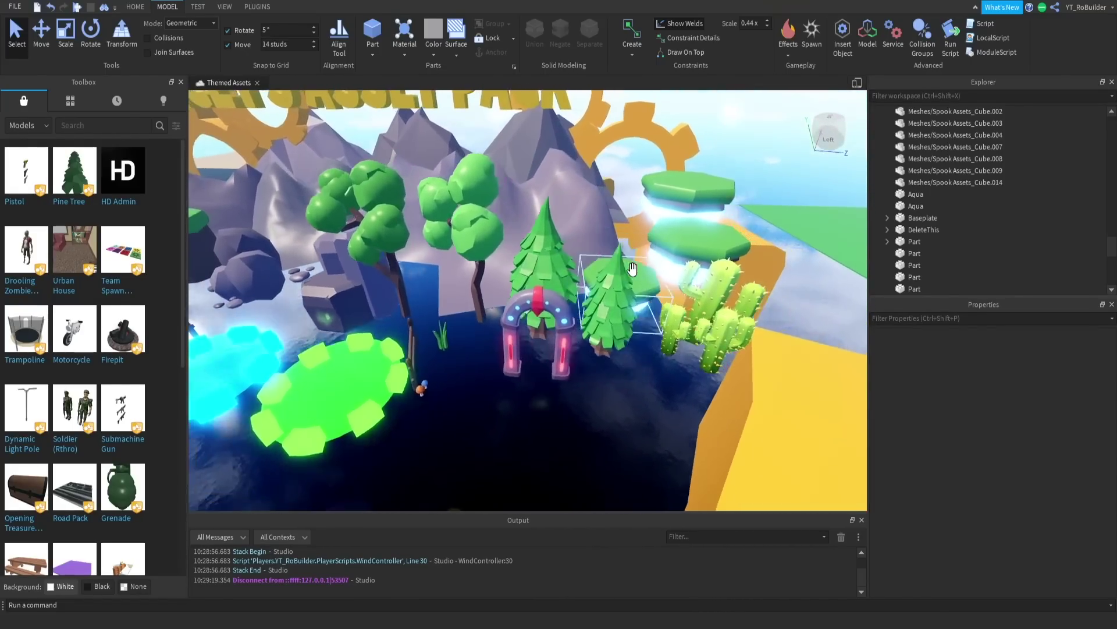
scroll(633, 269, up, 2)
click(625, 280)
ctrl+click(568, 256)
ctrl+click(429, 236)
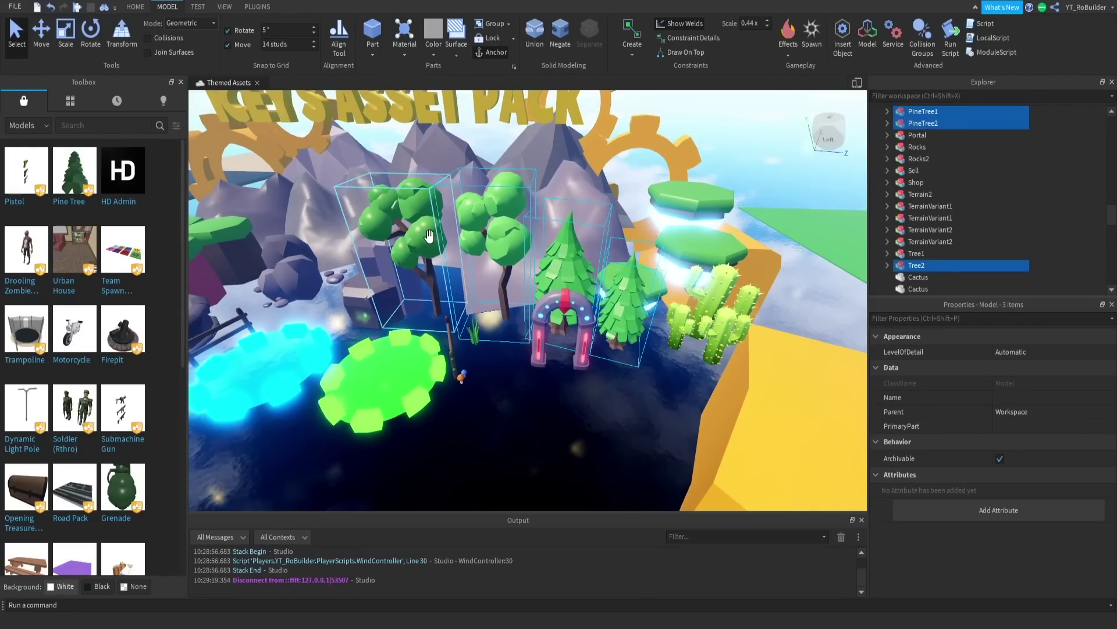
ctrl+click(425, 236)
key(Delete)
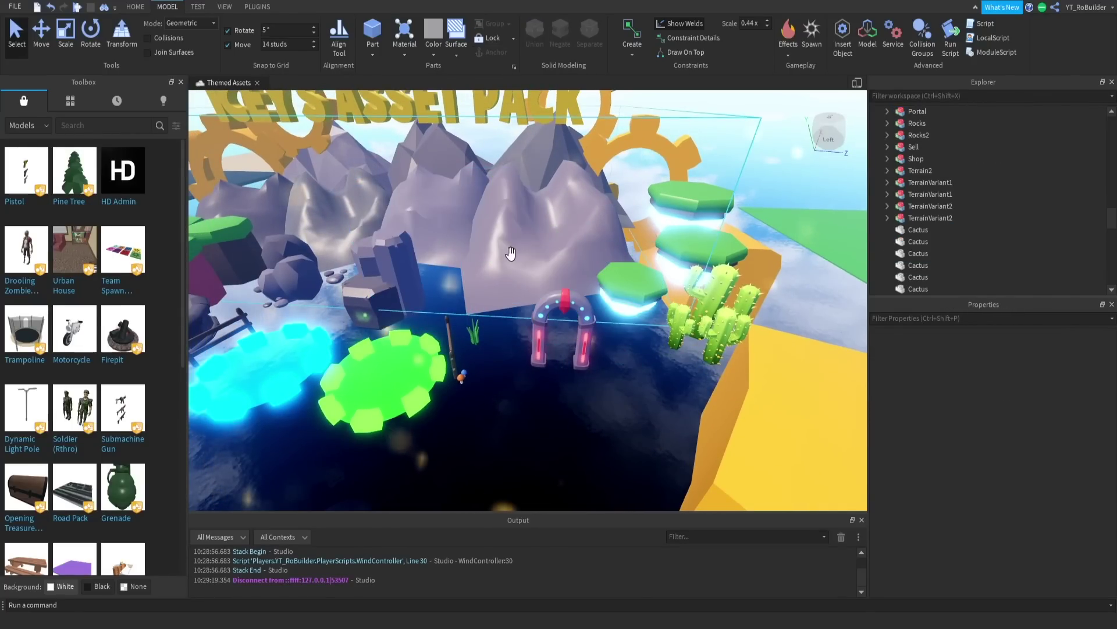
Move the green-topped terrain piece, the fountain and the egg capsule out of the asset pack display
right_drag(519, 257, 519, 257)
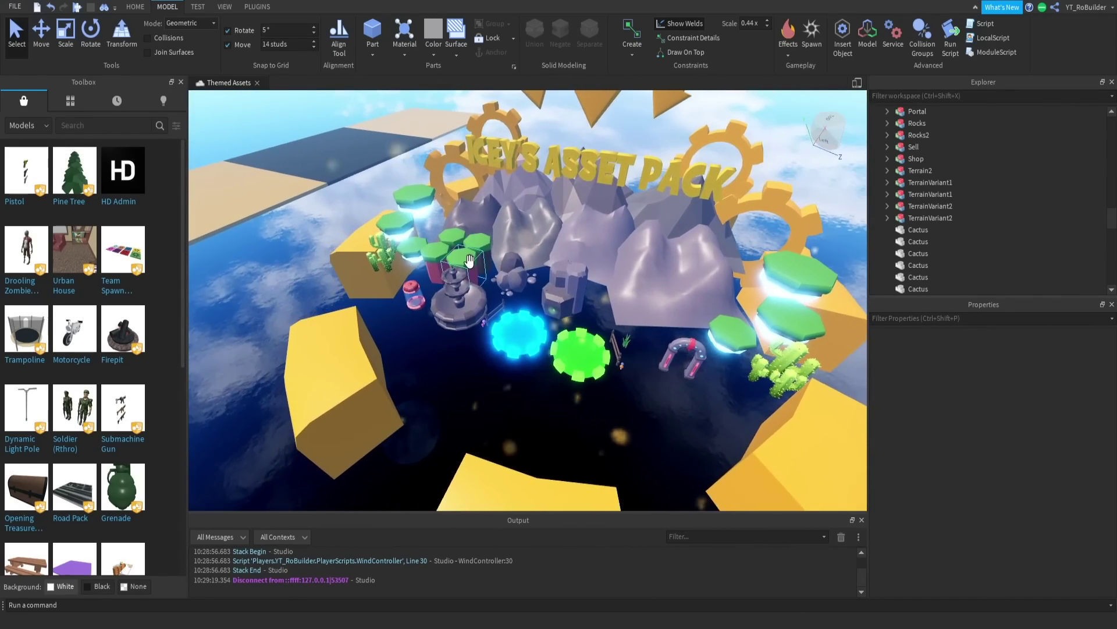
click(433, 249)
shift+click(433, 249)
drag(433, 249, 357, 165)
right_drag(357, 165, 357, 165)
drag(357, 165, 258, 208)
right_drag(417, 253, 417, 254)
drag(529, 290, 477, 296)
right_drag(477, 296, 477, 296)
drag(477, 296, 488, 261)
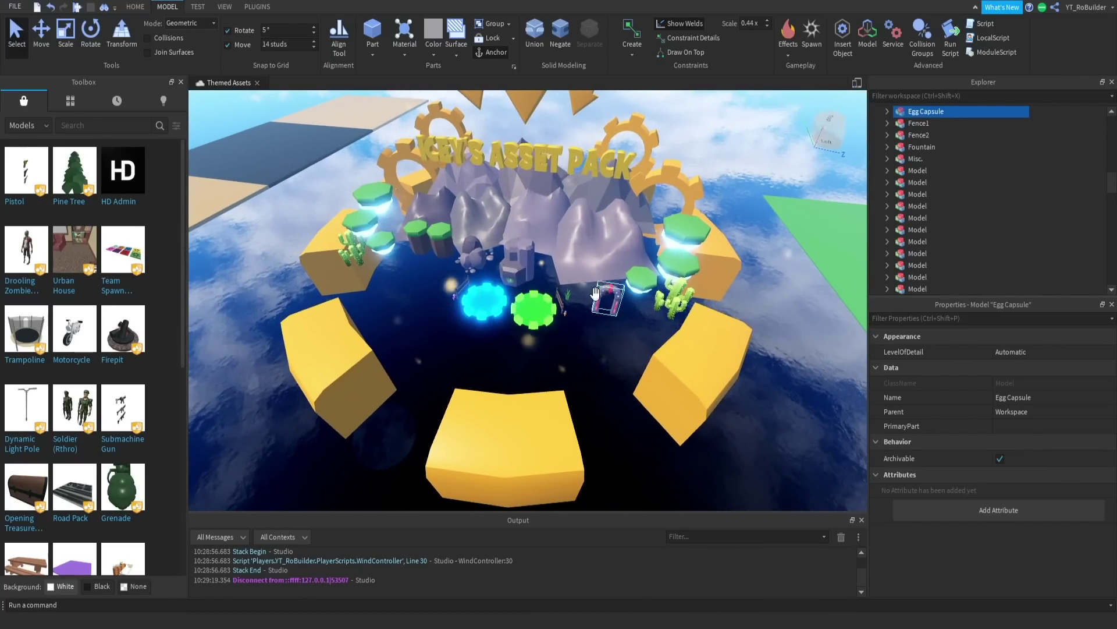
click(522, 259)
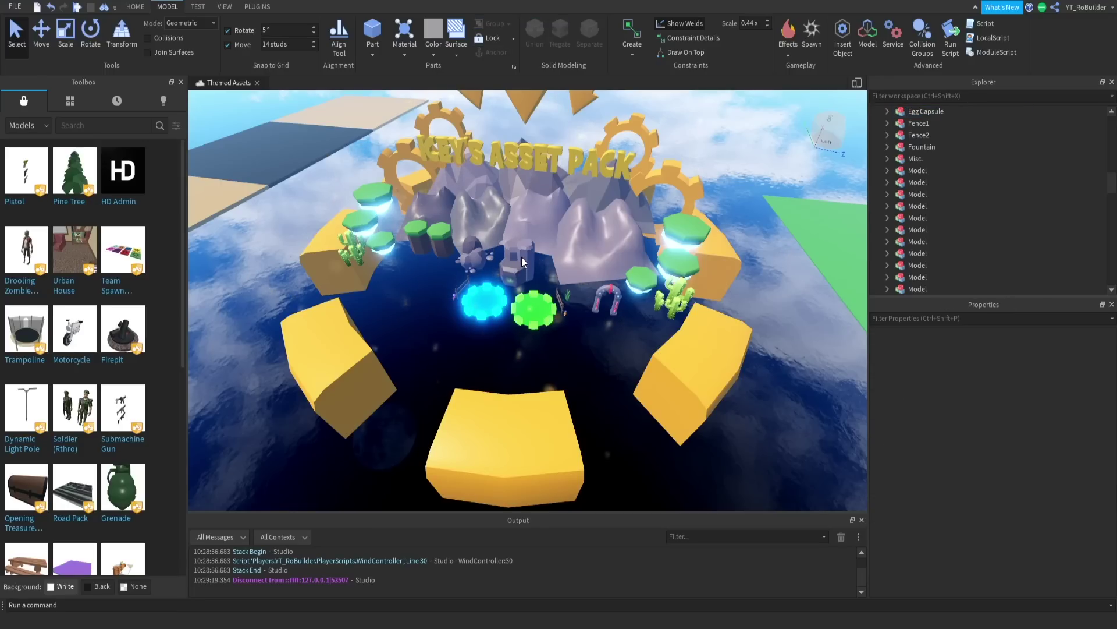
Move the two rock models out of the asset pack display onto the green ground plate
scroll(521, 256, up, 10)
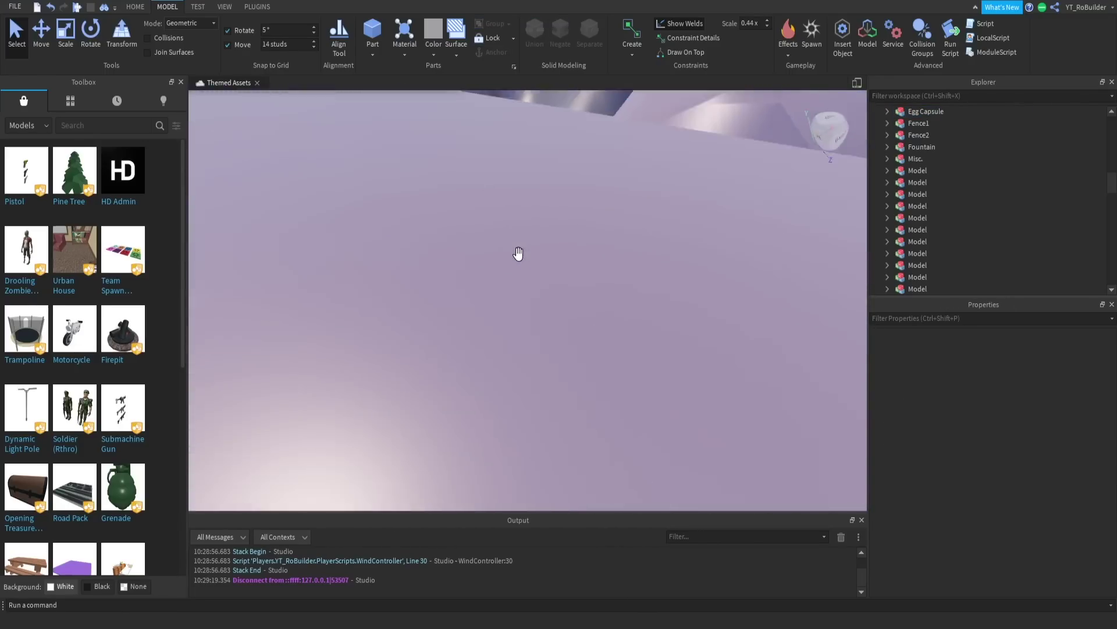
right_drag(517, 252, 505, 293)
scroll(506, 293, down, 5)
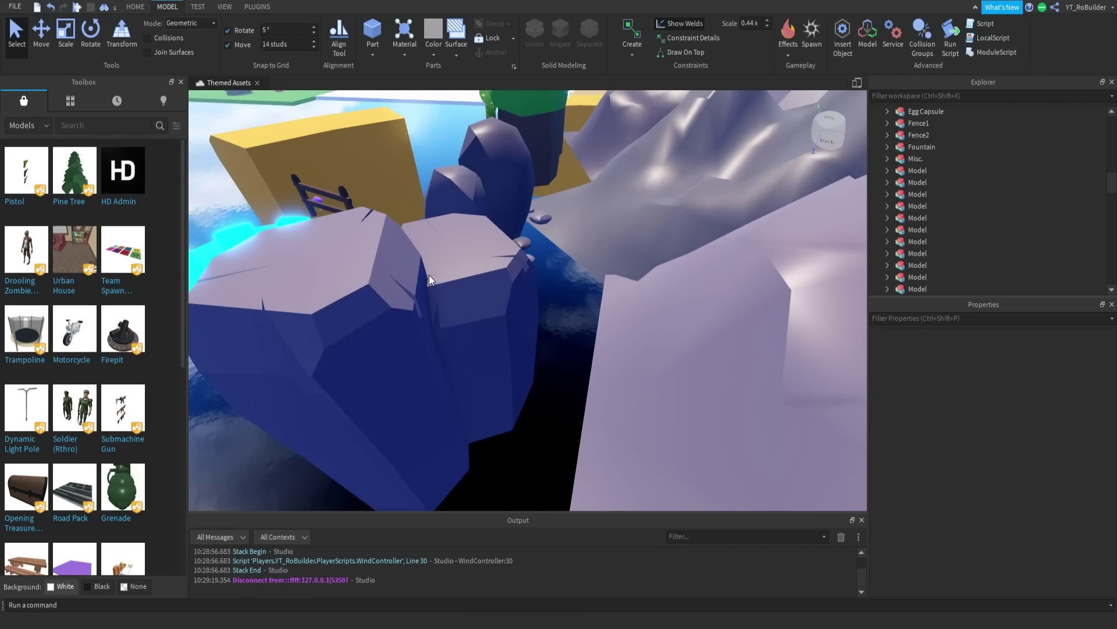
key(a)
click(605, 255)
right_drag(607, 255, 606, 255)
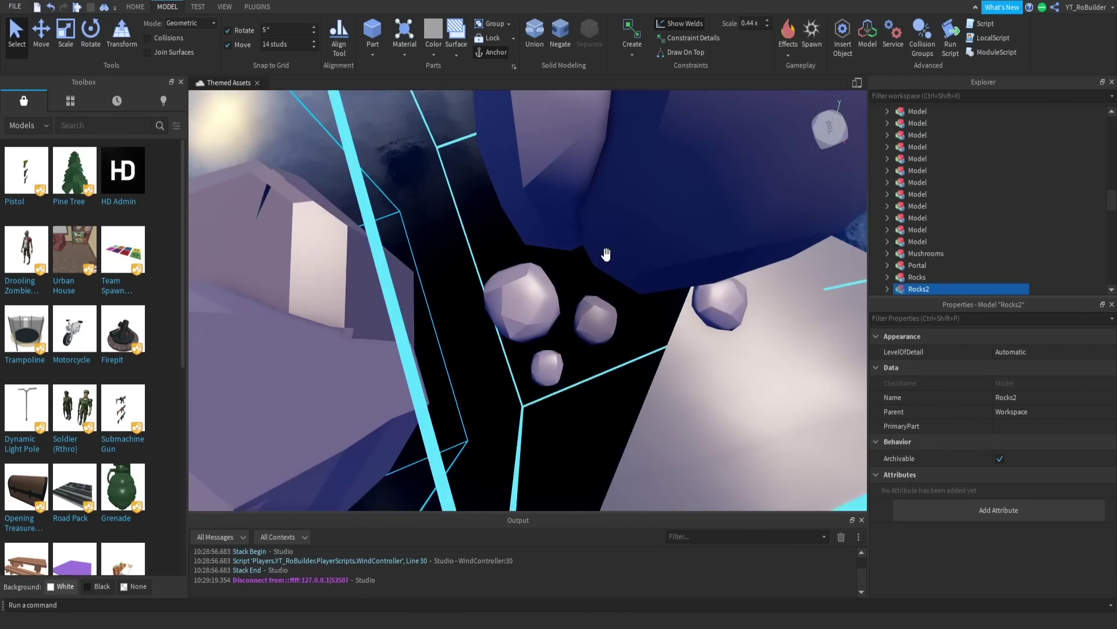
scroll(606, 253, up, 10)
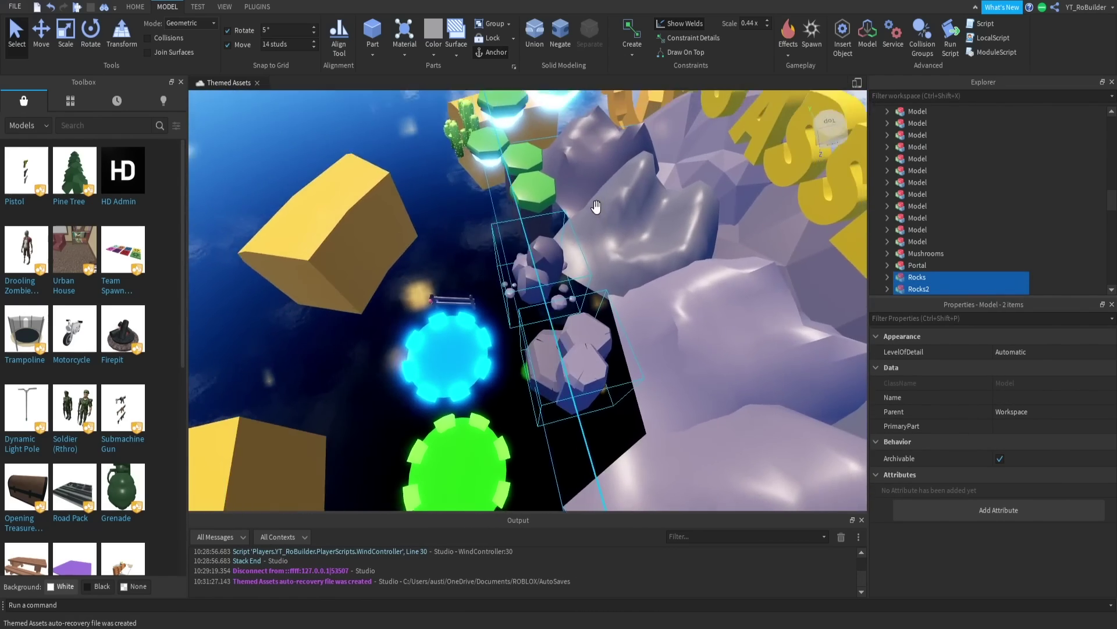
ctrl+click(567, 278)
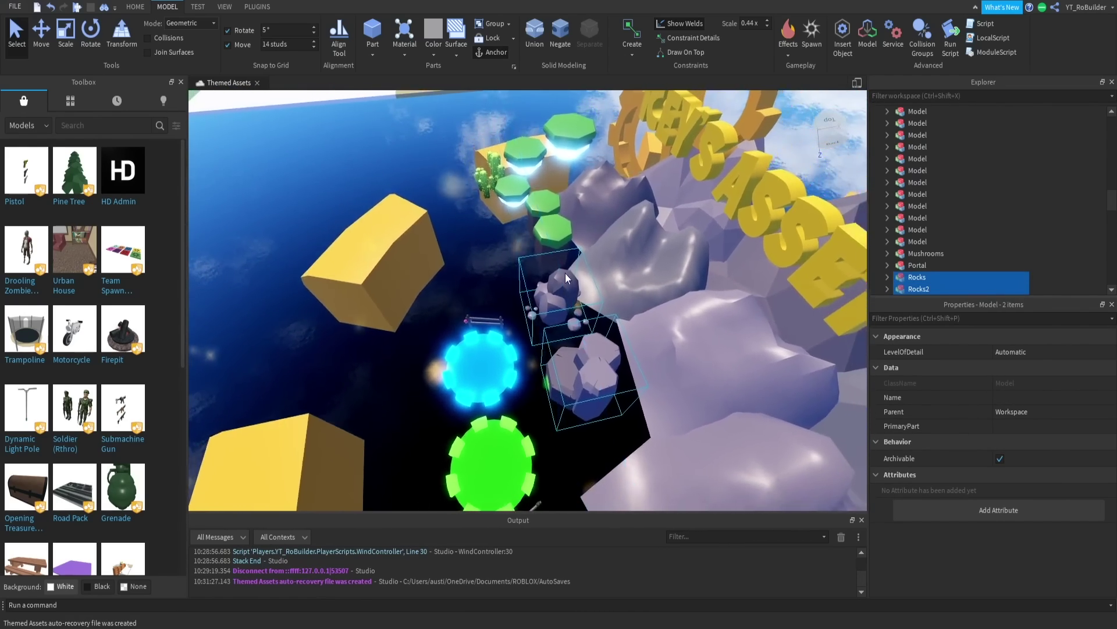
scroll(566, 278, down, 1)
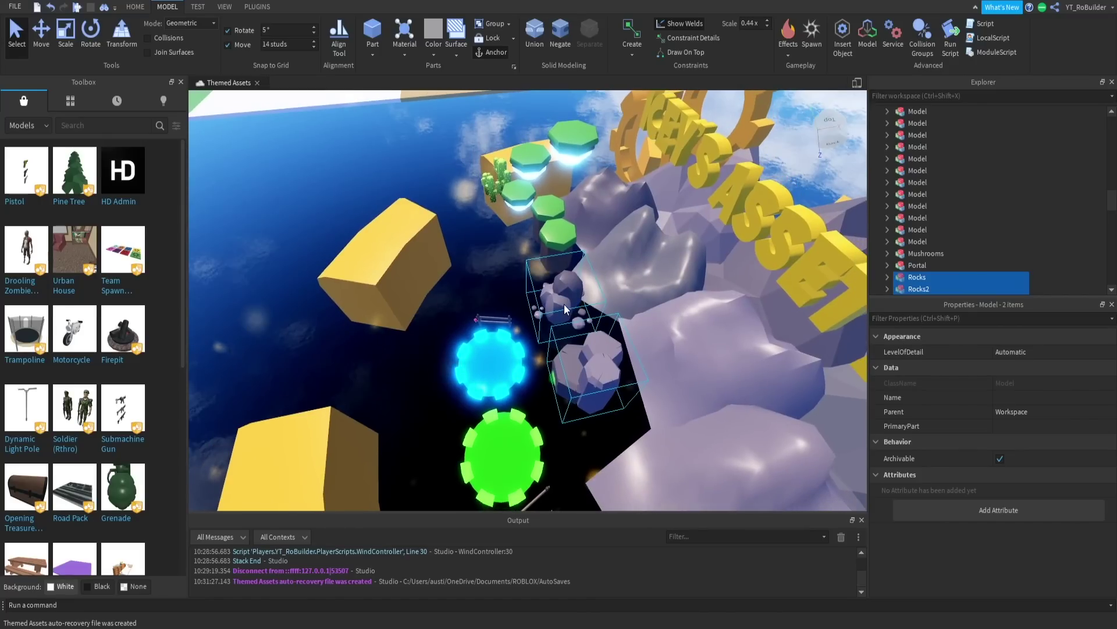
click(36, 35)
key(f)
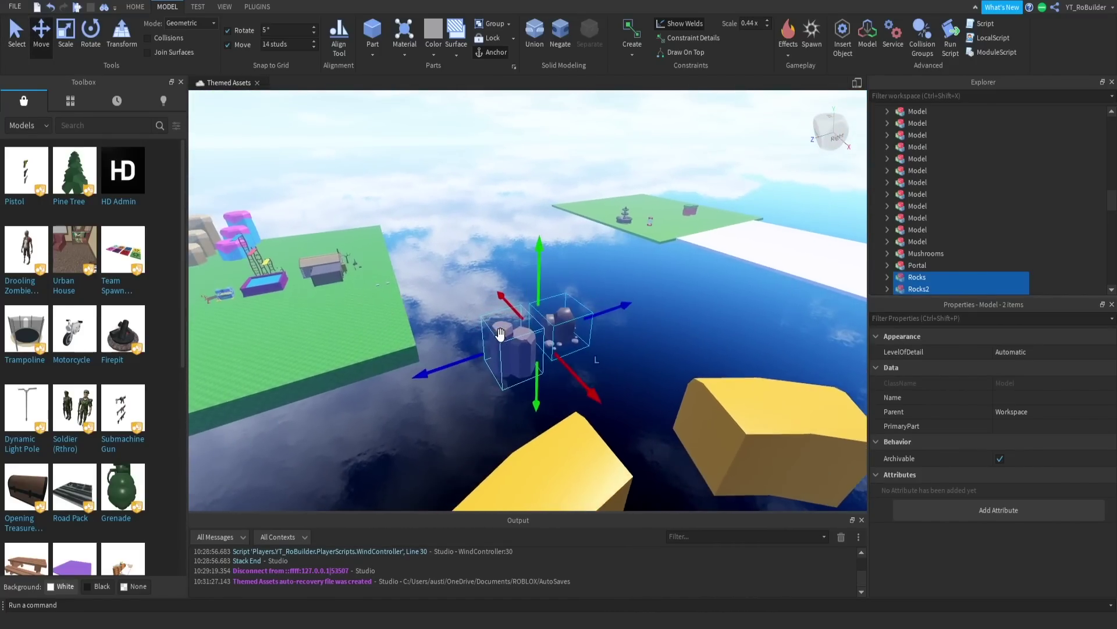
drag(500, 333, 666, 201)
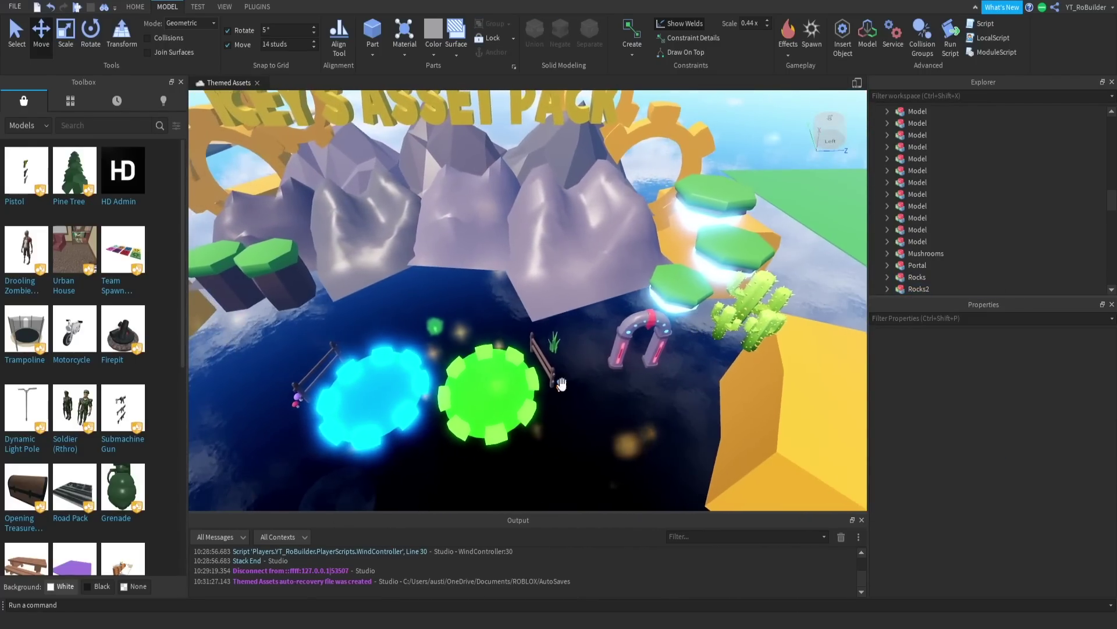
Move the grass, mushrooms, one fence and the glowing blue and green pads out of the display to the green plate's edge
right_drag(571, 384, 571, 384)
scroll(570, 384, up, 4)
click(546, 332)
scroll(574, 380, up, 5)
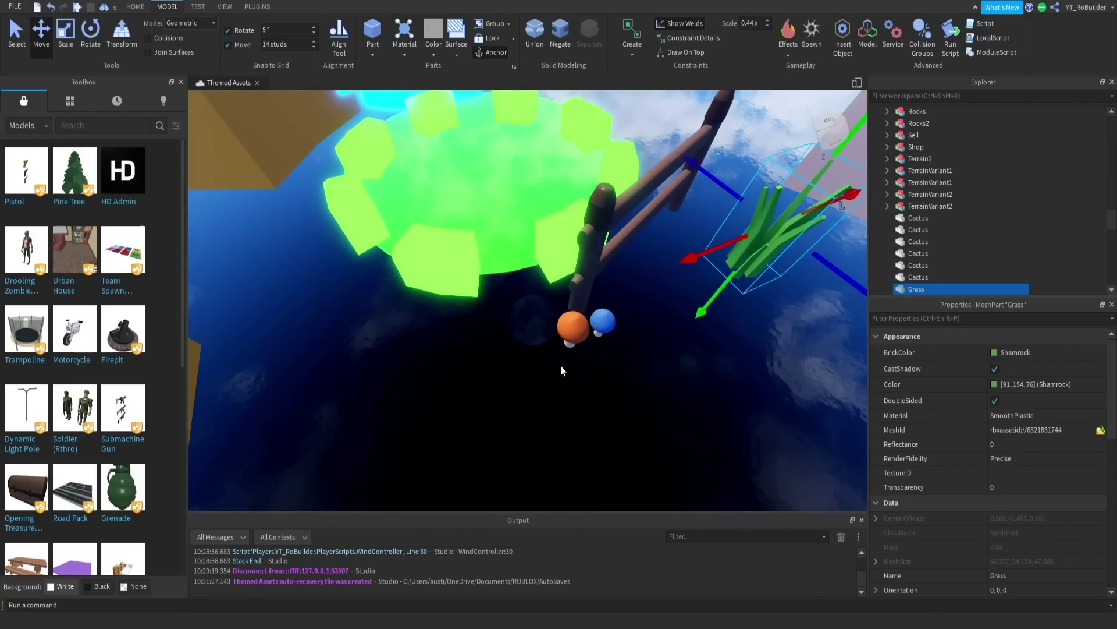
ctrl+click(589, 329)
right_drag(613, 316, 612, 316)
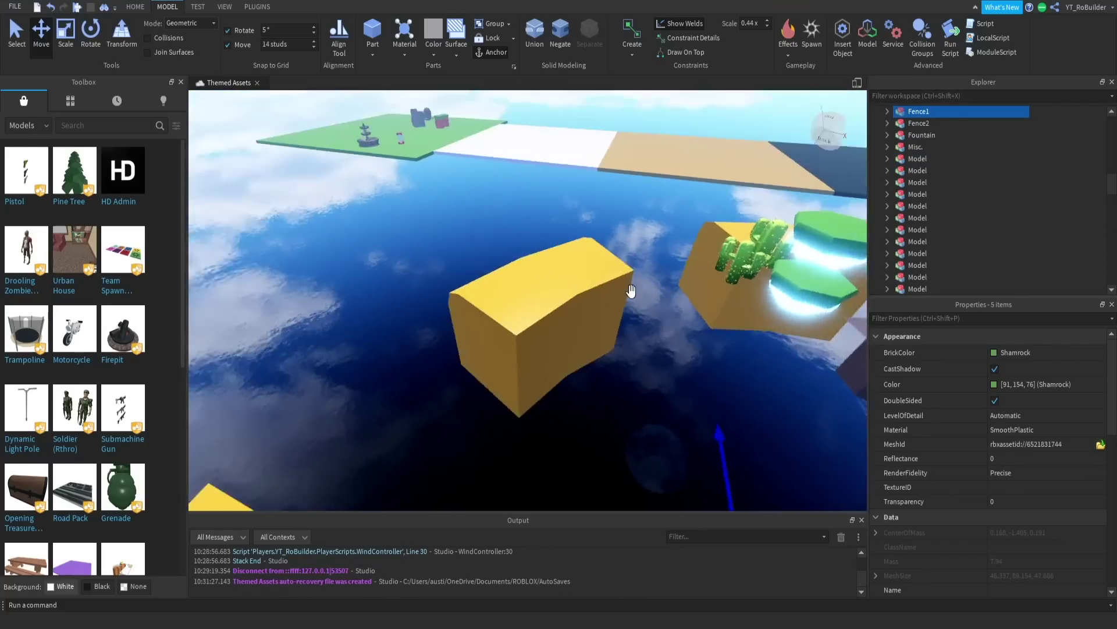
right_drag(632, 291, 633, 293)
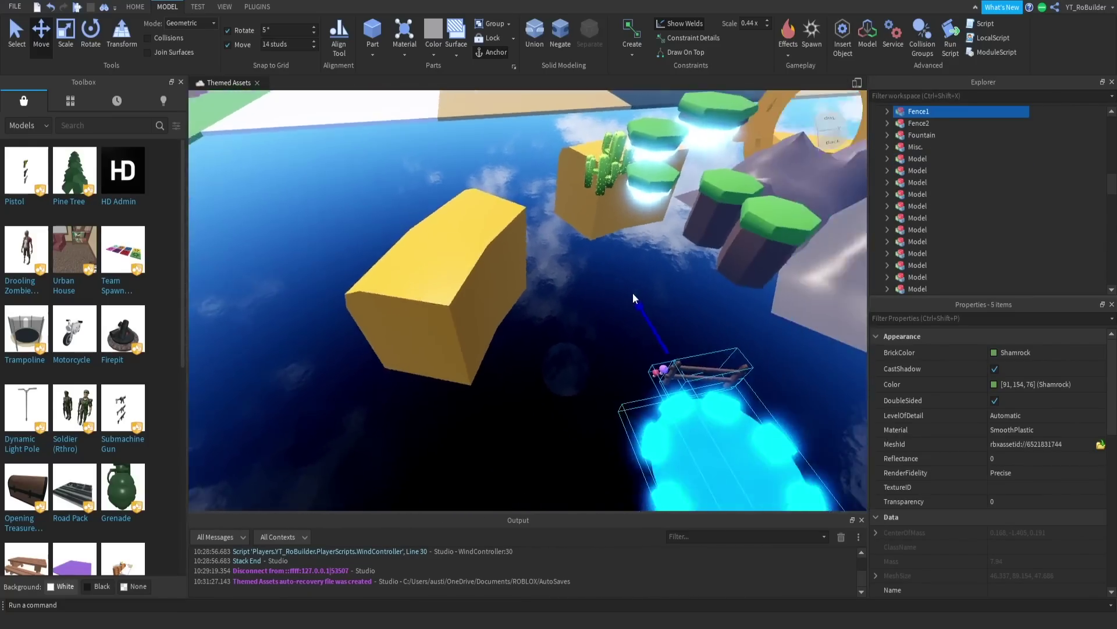
scroll(633, 292, down, 5)
drag(578, 268, 524, 230)
right_drag(524, 230, 511, 218)
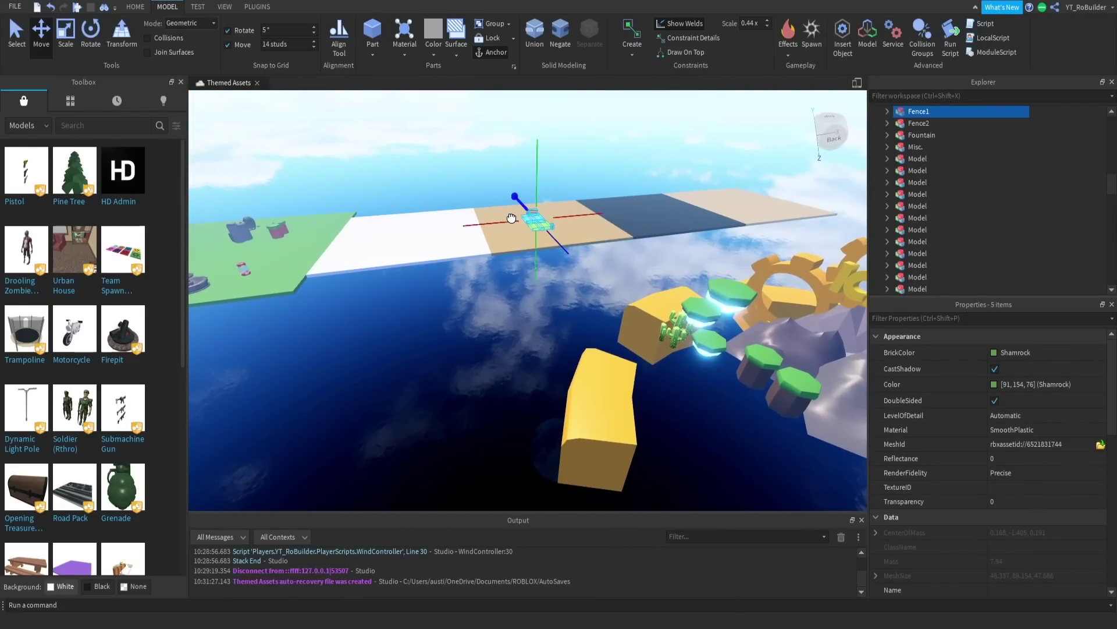
drag(493, 224, 251, 230)
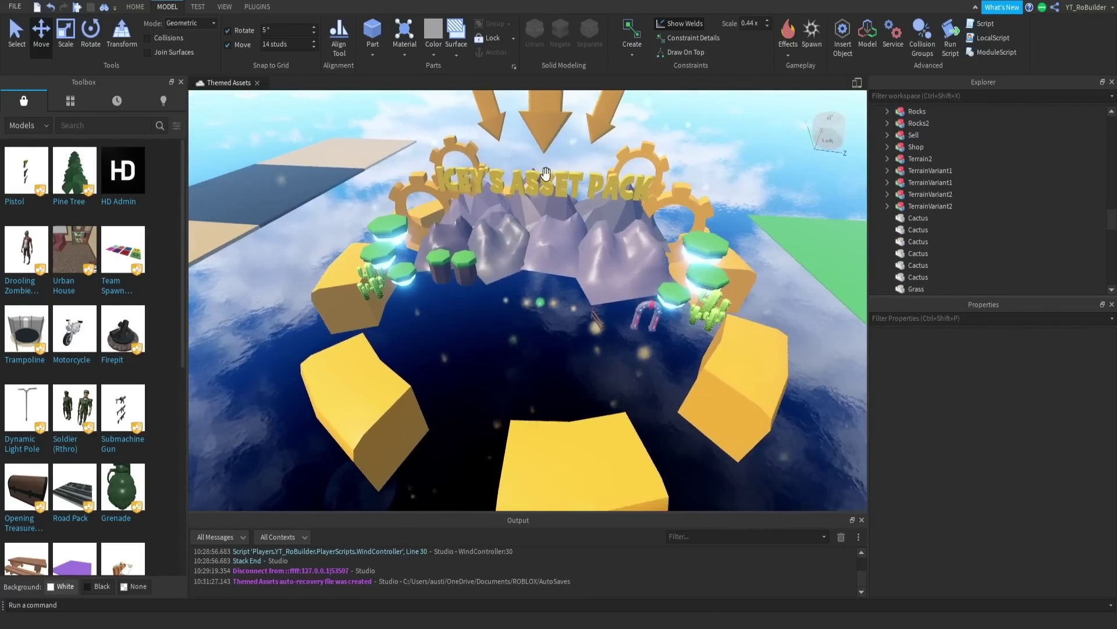
Move three glowing green-topped floating platforms from the asset pack display onto the green ground plate
key(w)
right_drag(577, 205, 577, 205)
key(w)
key(s)
click(510, 312)
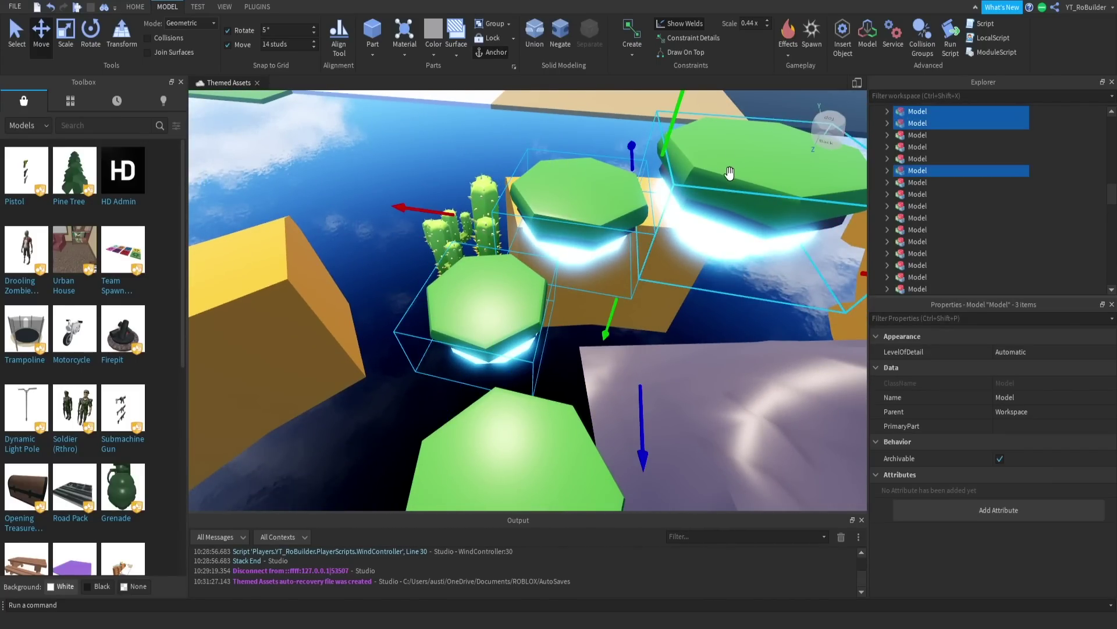
drag(725, 174, 658, 166)
right_drag(658, 166, 658, 166)
drag(658, 166, 661, 169)
right_drag(658, 166, 661, 170)
key(w)
drag(661, 169, 585, 264)
key(w)
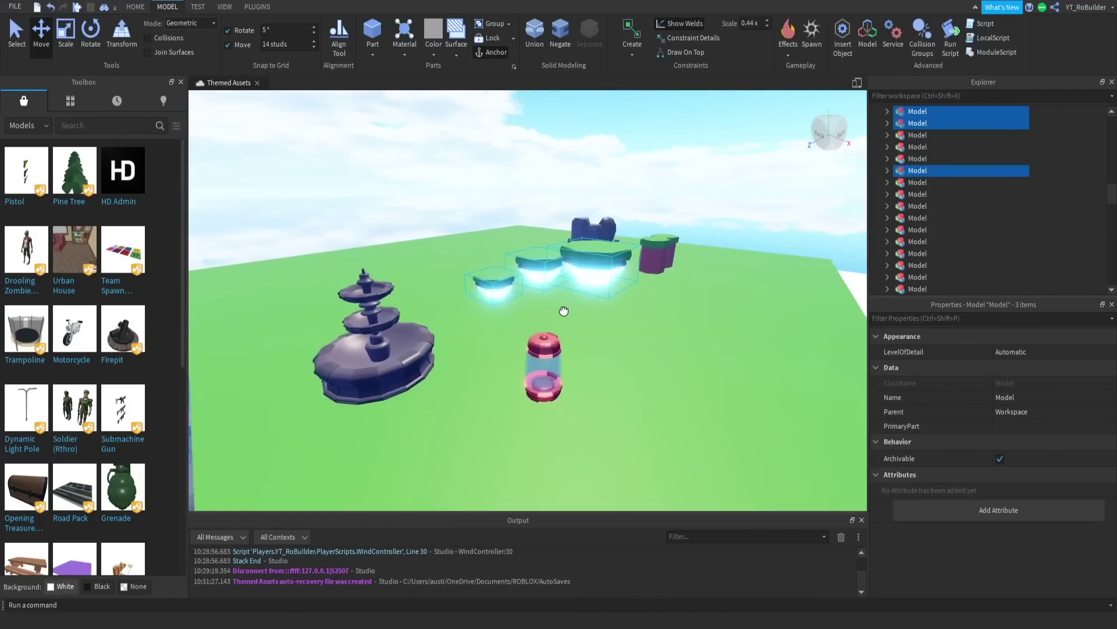
drag(565, 324, 565, 324)
Move three cacti from the asset pack display onto the tan ground plate beside the white one
right_drag(594, 313, 623, 315)
key(s)
key(w)
click(595, 313)
click(682, 298)
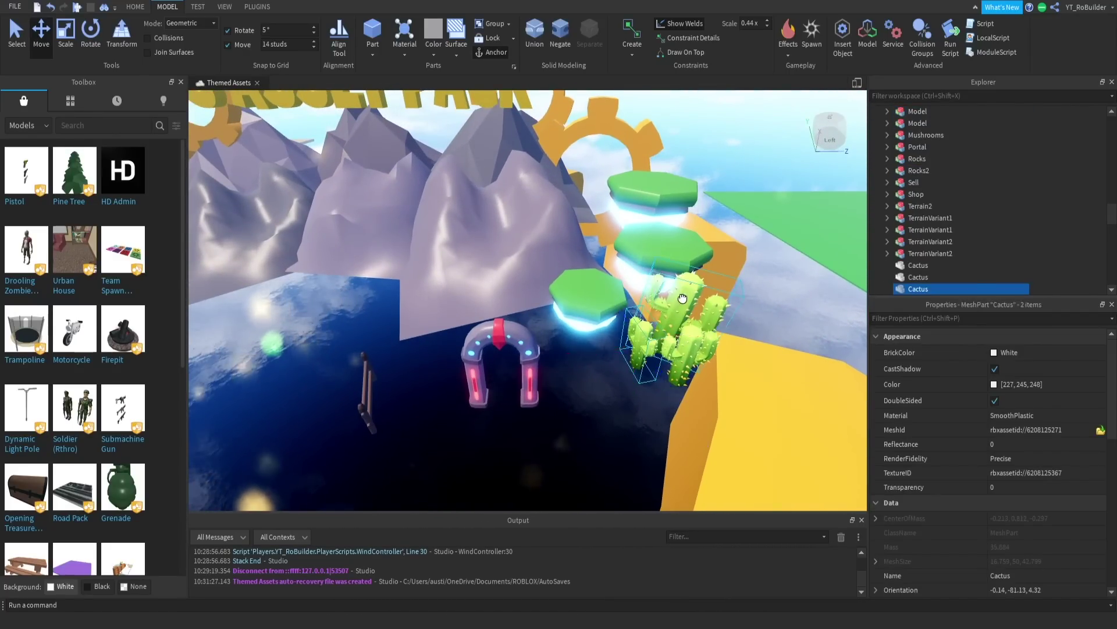
drag(691, 351, 636, 356)
right_drag(636, 356, 636, 357)
drag(637, 356, 636, 356)
right_drag(636, 356, 636, 356)
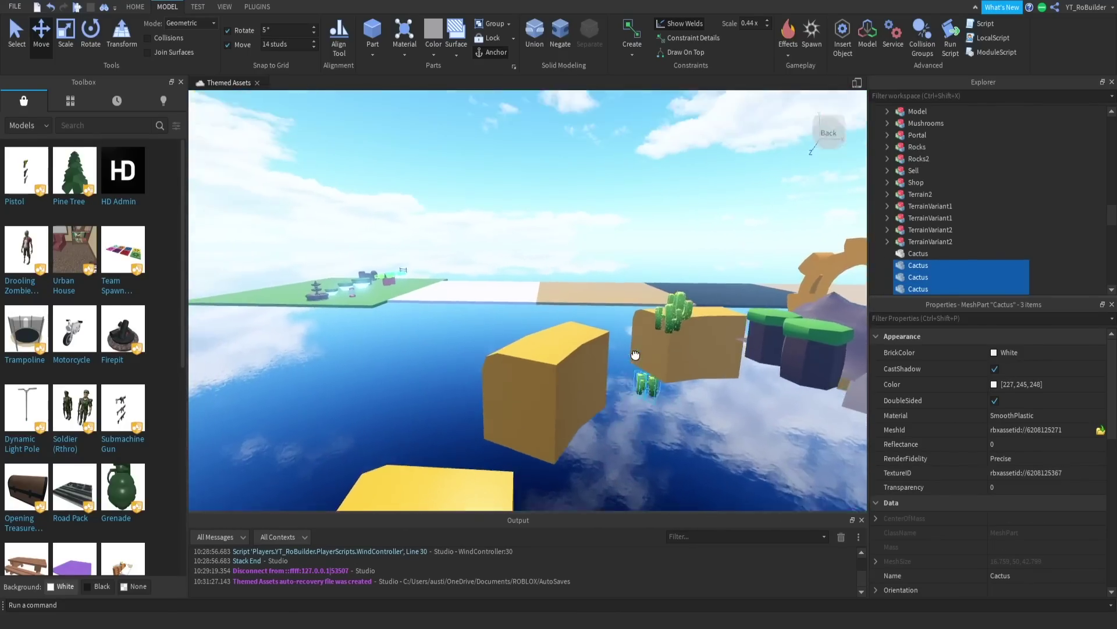
drag(636, 356, 629, 383)
right_drag(636, 356, 636, 356)
drag(629, 383, 629, 383)
Duplicate two of the display's gears and place the copies over the far tan ground plate
right_drag(669, 410, 669, 411)
key(w)
key(s)
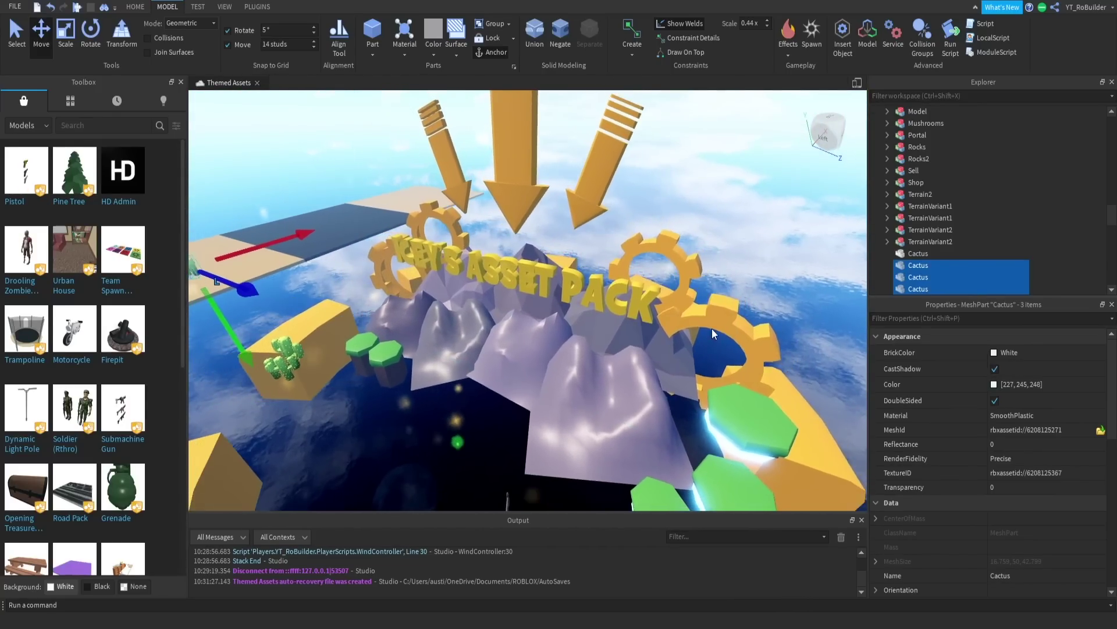
click(699, 308)
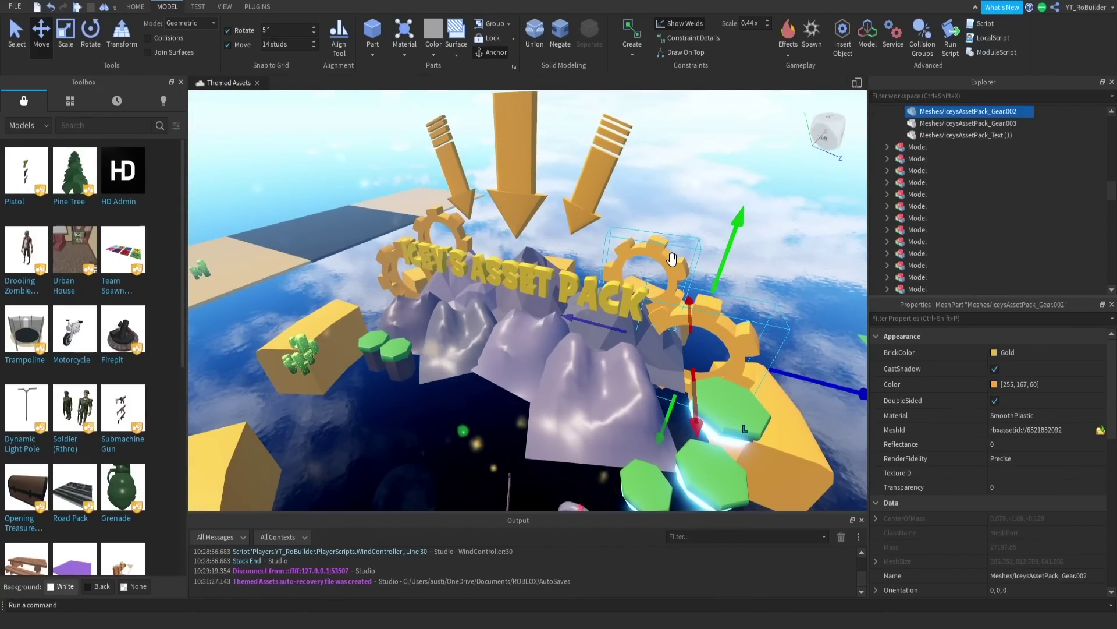
drag(684, 292, 677, 255)
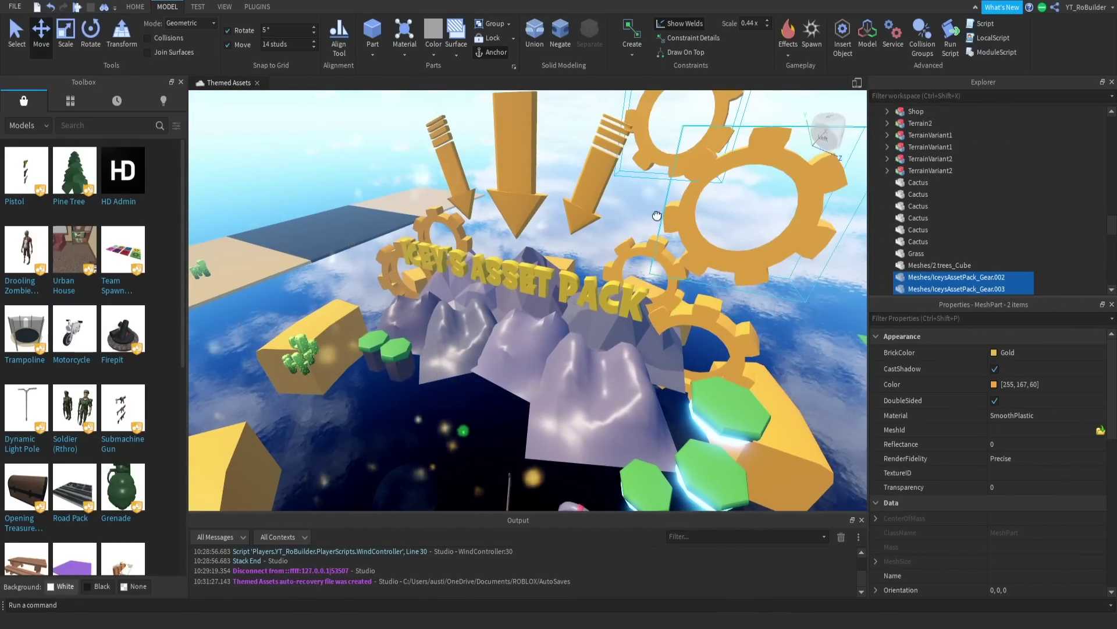
drag(657, 215, 581, 212)
right_drag(580, 213, 580, 213)
drag(581, 213, 580, 212)
right_drag(580, 213, 581, 213)
drag(580, 212, 580, 213)
right_drag(581, 212, 580, 213)
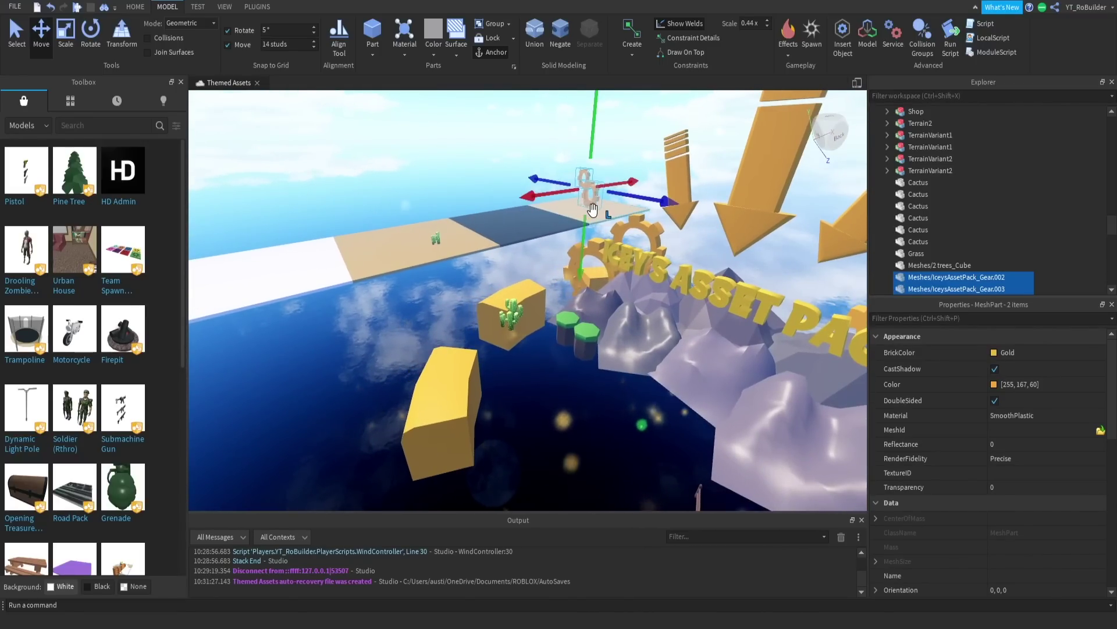
Move the portal arch out of the asset pack display to the green ground plate
key(s)
right_drag(590, 305, 599, 271)
key(w)
drag(641, 282, 580, 282)
right_drag(580, 282, 580, 281)
drag(579, 281, 575, 280)
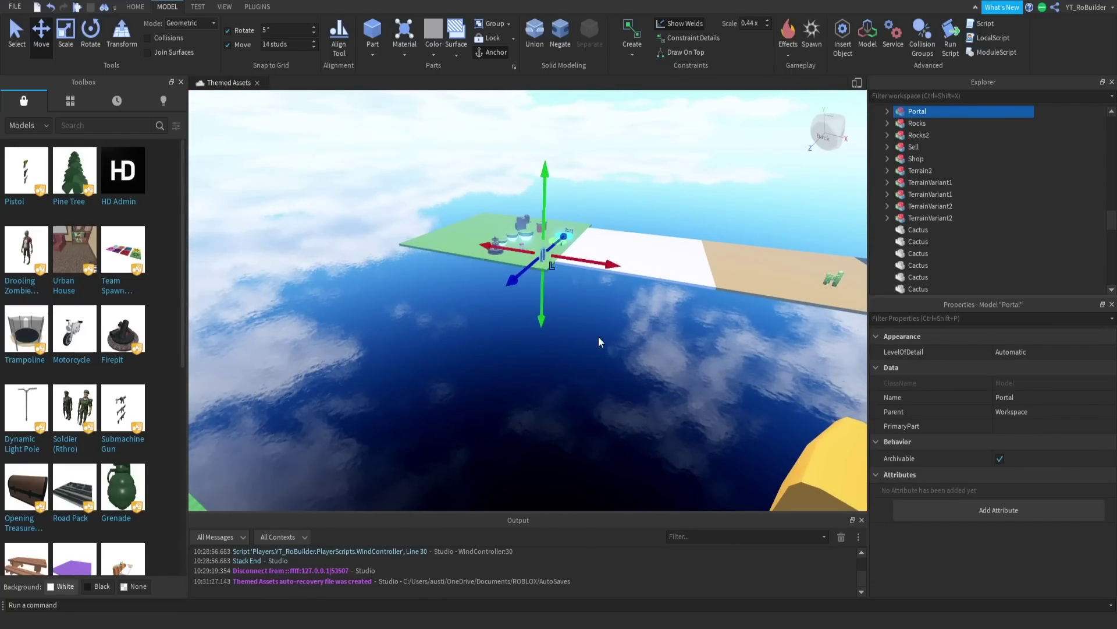
Select everything left of the asset pack display, including its lettering, mountains and arrows, and delete it
right_drag(598, 336, 599, 343)
key(a)
key(a)
scroll(582, 330, down, 4)
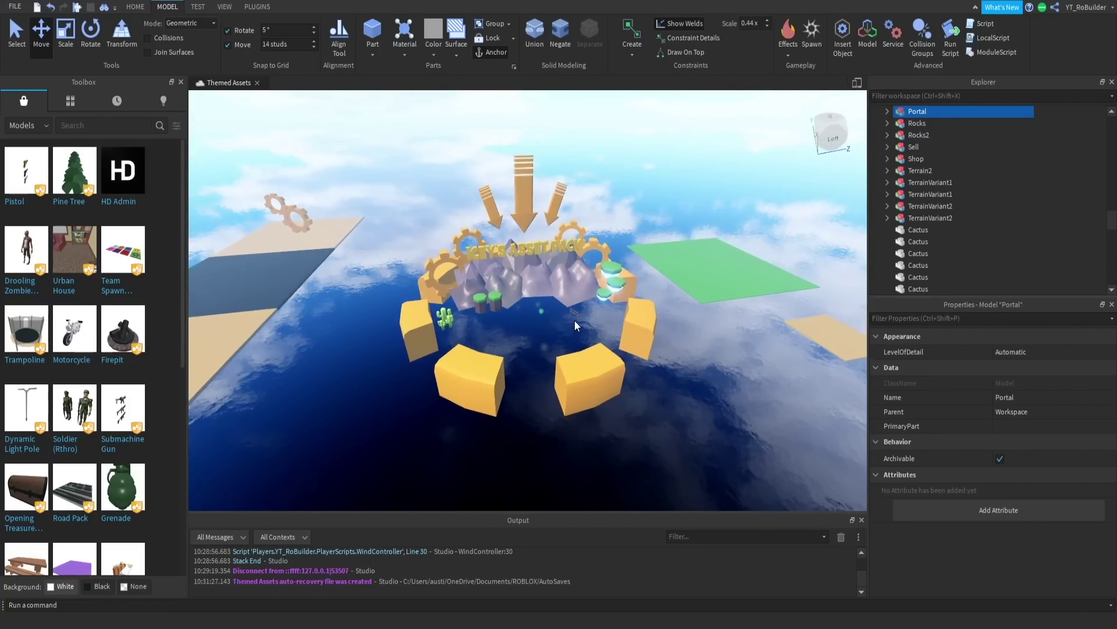
drag(404, 177, 603, 393)
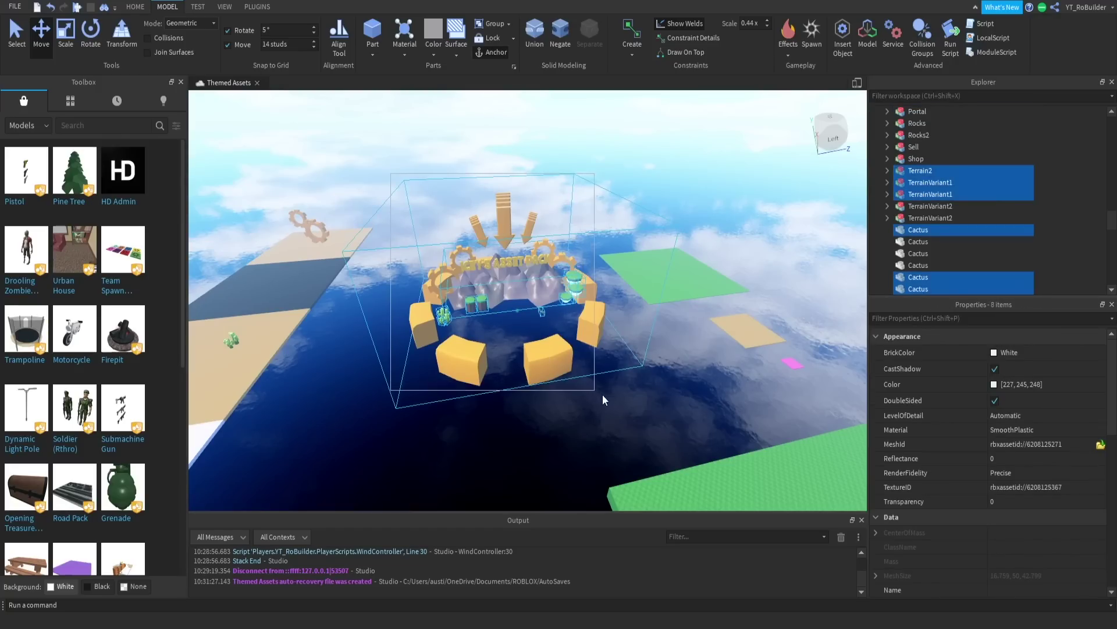
key(Delete)
Shift the two green-topped terrain pillars across the green plate next to the egg capsule and floating platforms
right_drag(581, 239, 571, 270)
scroll(575, 275, up, 4)
scroll(571, 271, up, 3)
key(w)
click(429, 303)
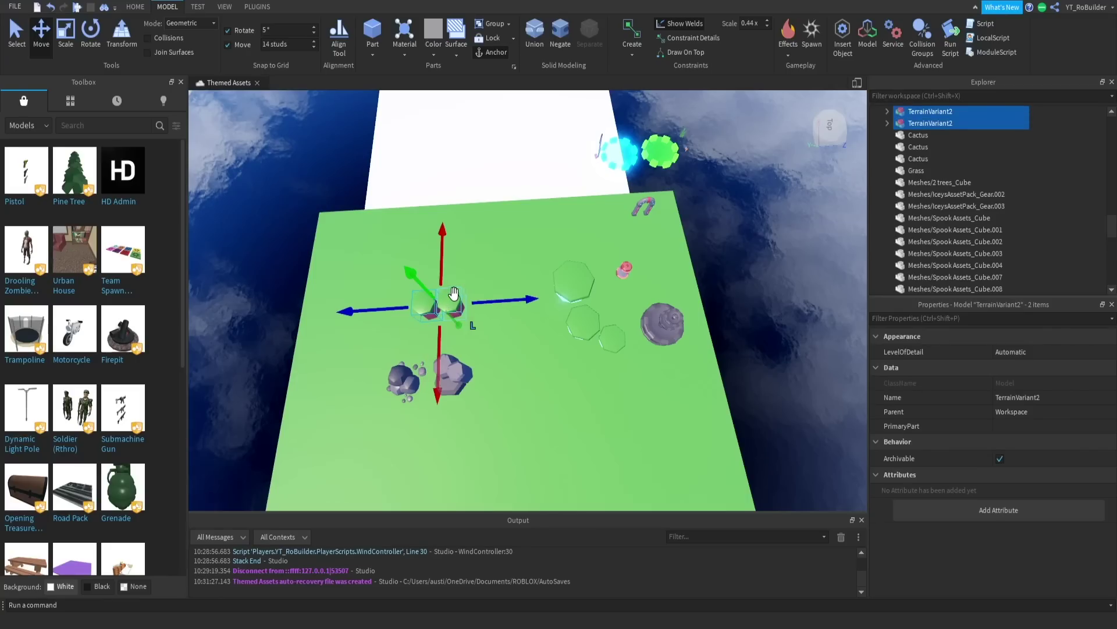
drag(498, 299, 513, 298)
drag(607, 343, 608, 330)
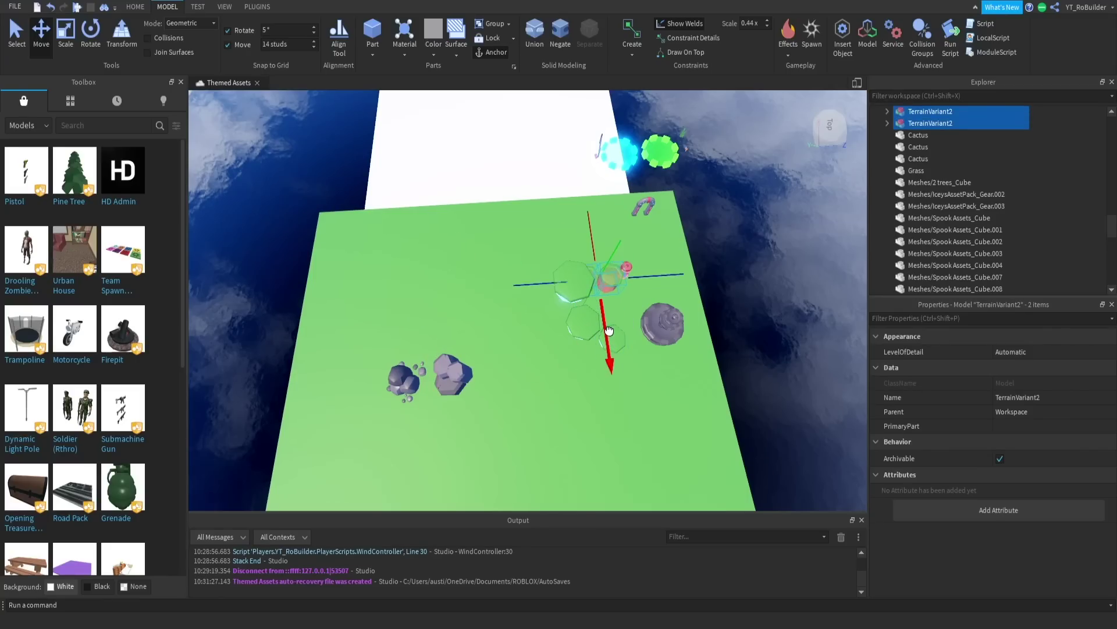
drag(650, 249, 664, 247)
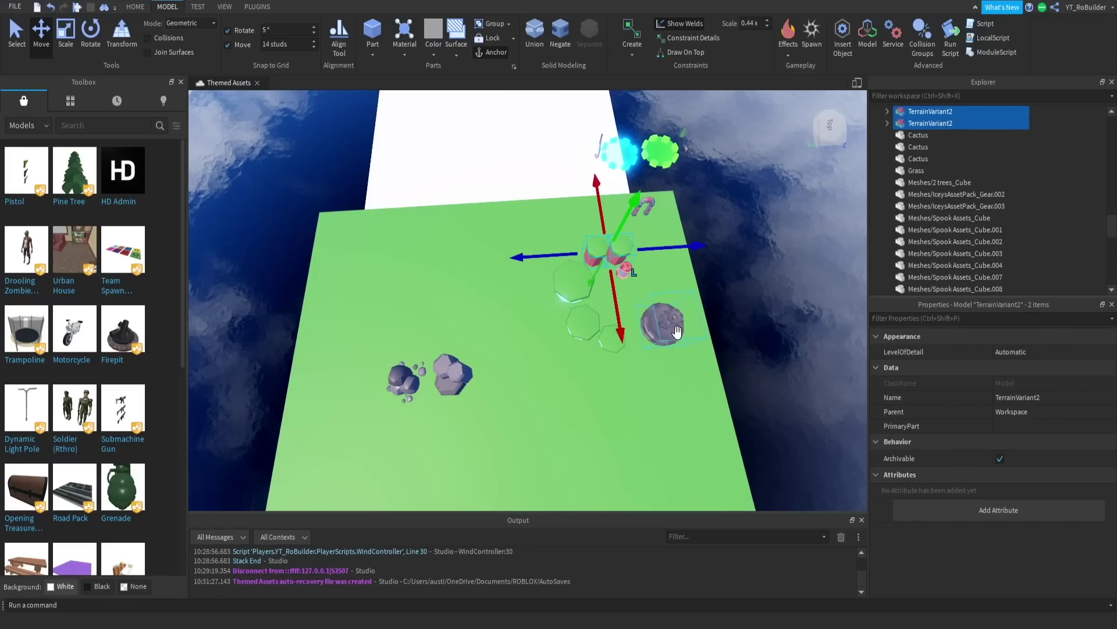
Select all the gathered models together and move them off the green plate to leave it empty
drag(715, 419, 361, 122)
drag(501, 288, 668, 274)
right_drag(649, 242, 646, 215)
click(649, 242)
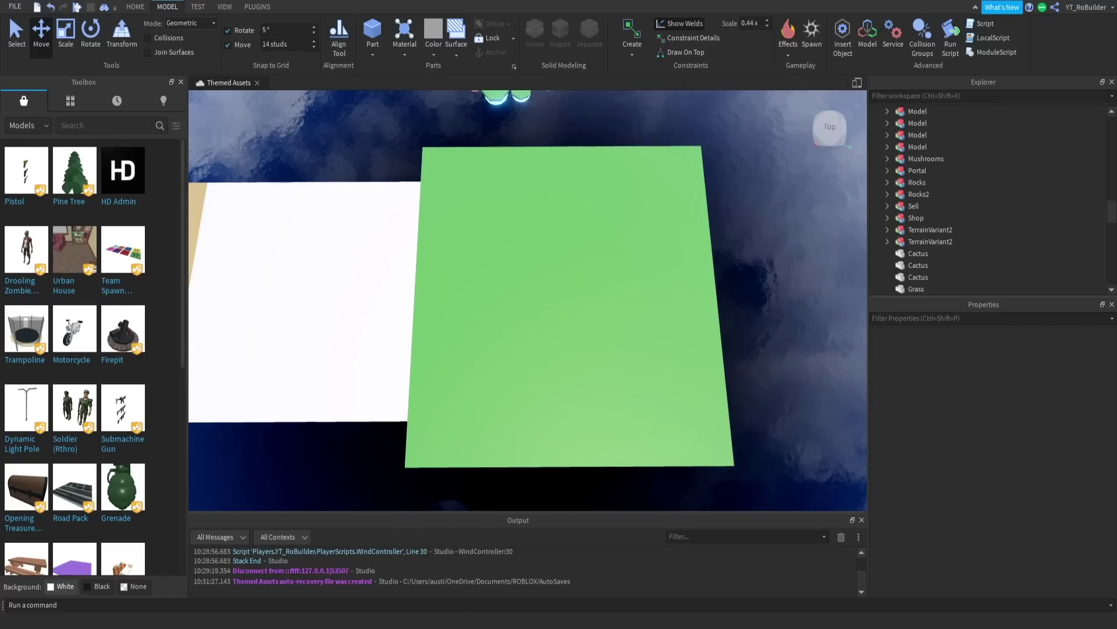
Capture a screen snip of the empty green ground plate from above
key(alt+Tab)
click(389, 111)
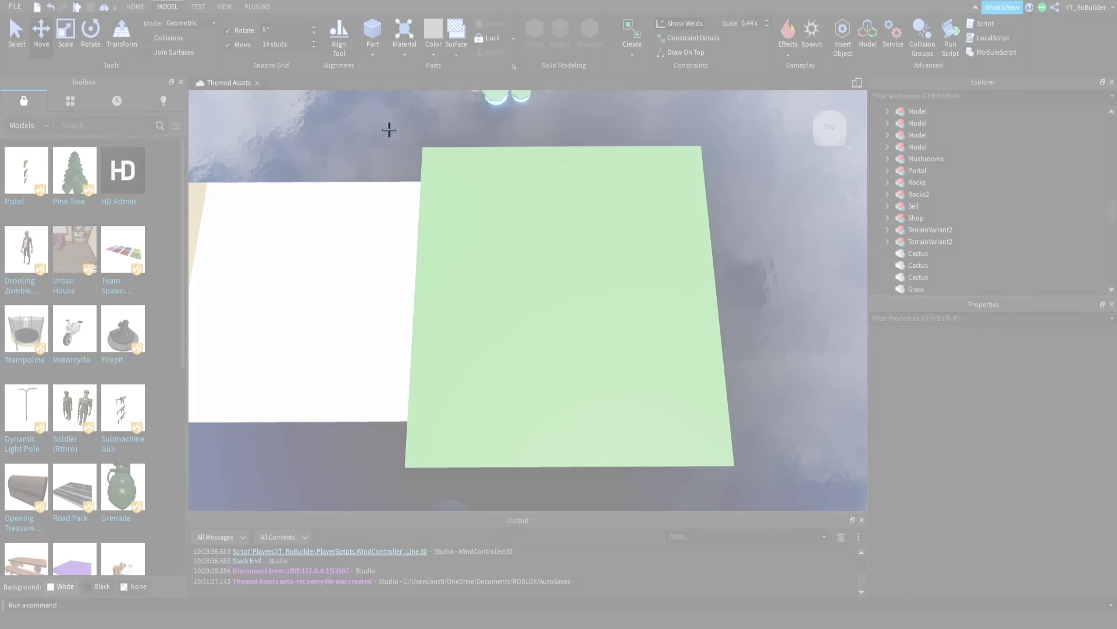
drag(384, 122, 750, 492)
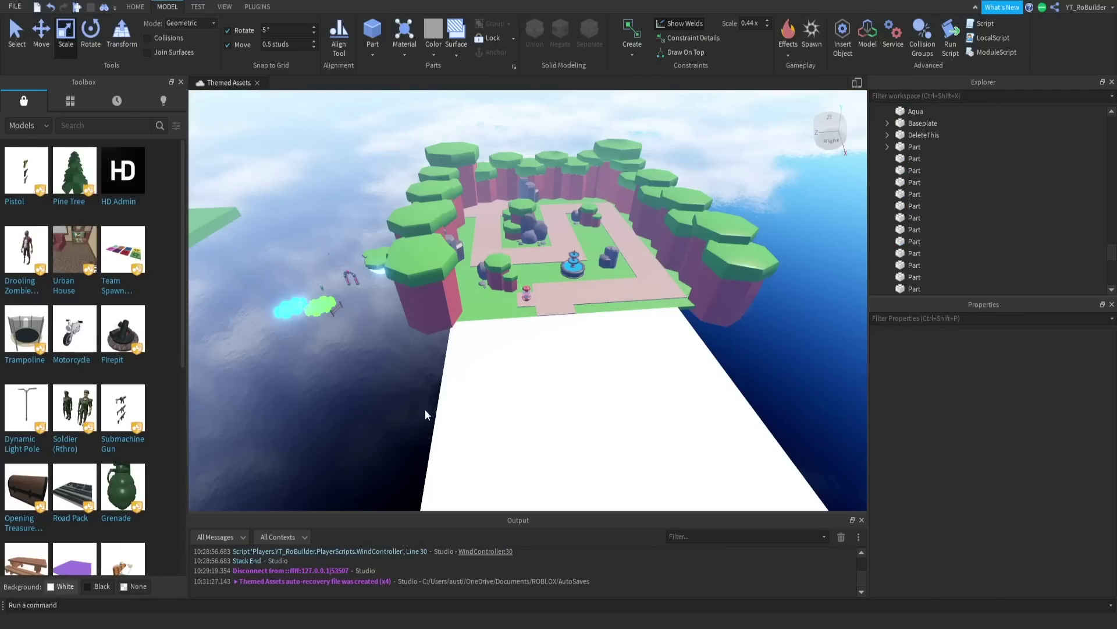
Survey the built-up green area and inspect the egg capsule standing beside its entrance path
key(w)
right_drag(523, 401, 537, 349)
key(w)
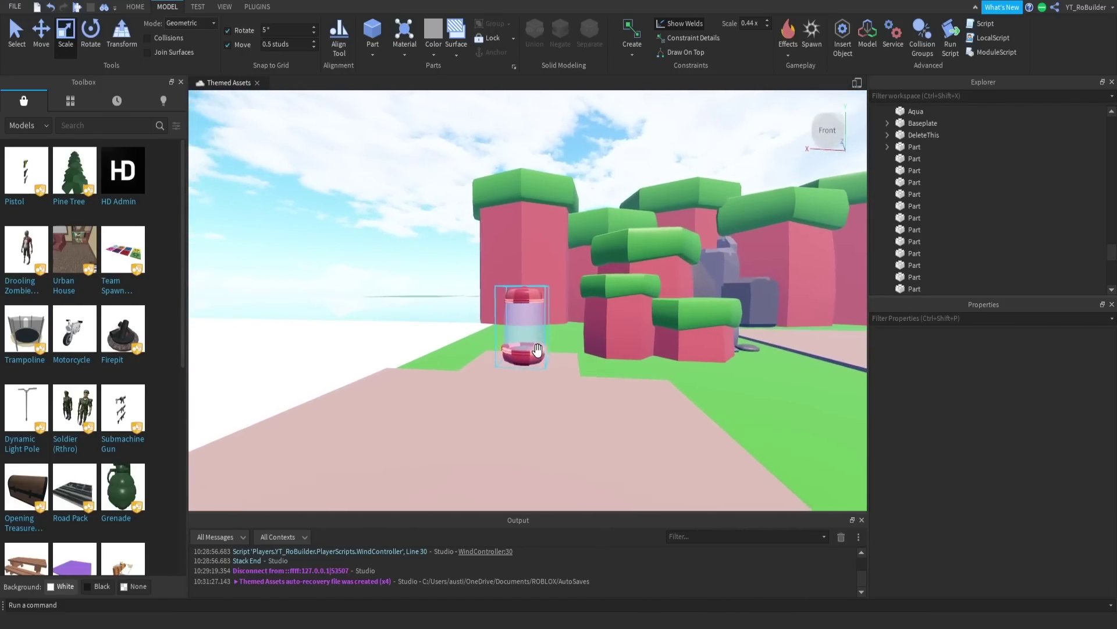
scroll(537, 349, up, 5)
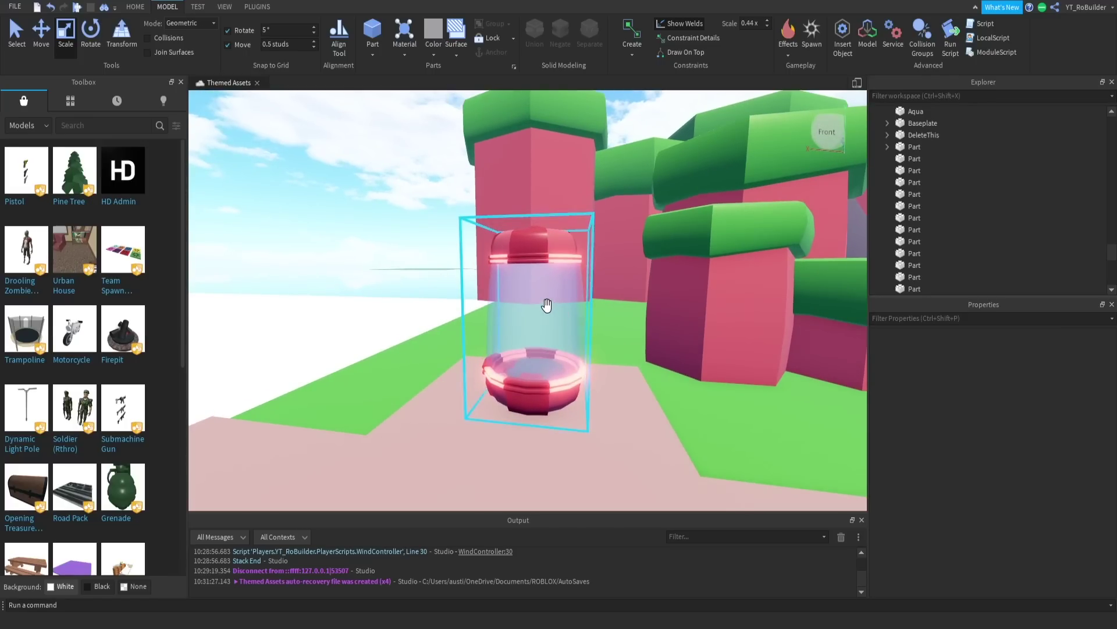
right_drag(521, 300, 516, 303)
scroll(521, 299, down, 5)
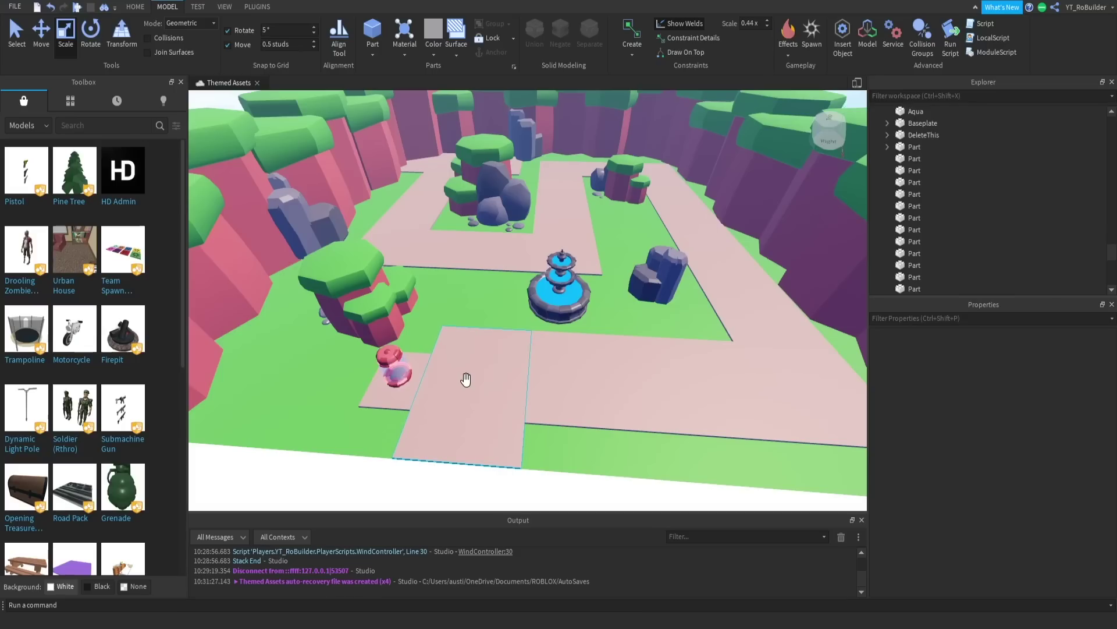
Examine how the egg capsule sits on its path offshoot, selecting the capsule mesh and viewing it up close
right_drag(458, 386, 458, 386)
key(w)
key(w)
key(s)
key(s)
scroll(458, 385, up, 10)
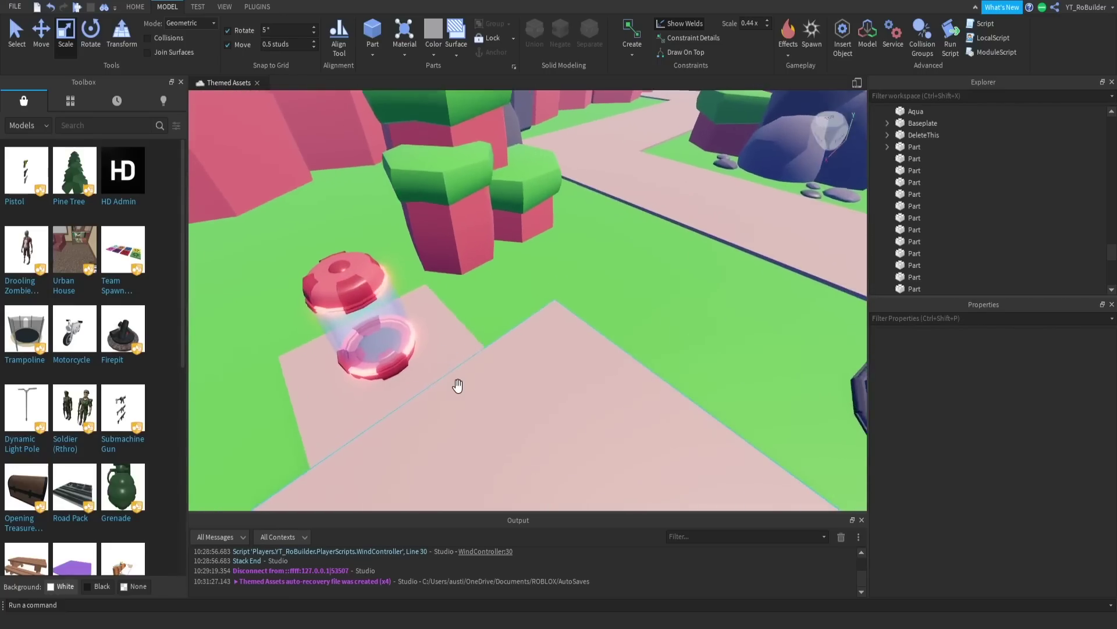
click(462, 328)
right_drag(463, 328, 477, 319)
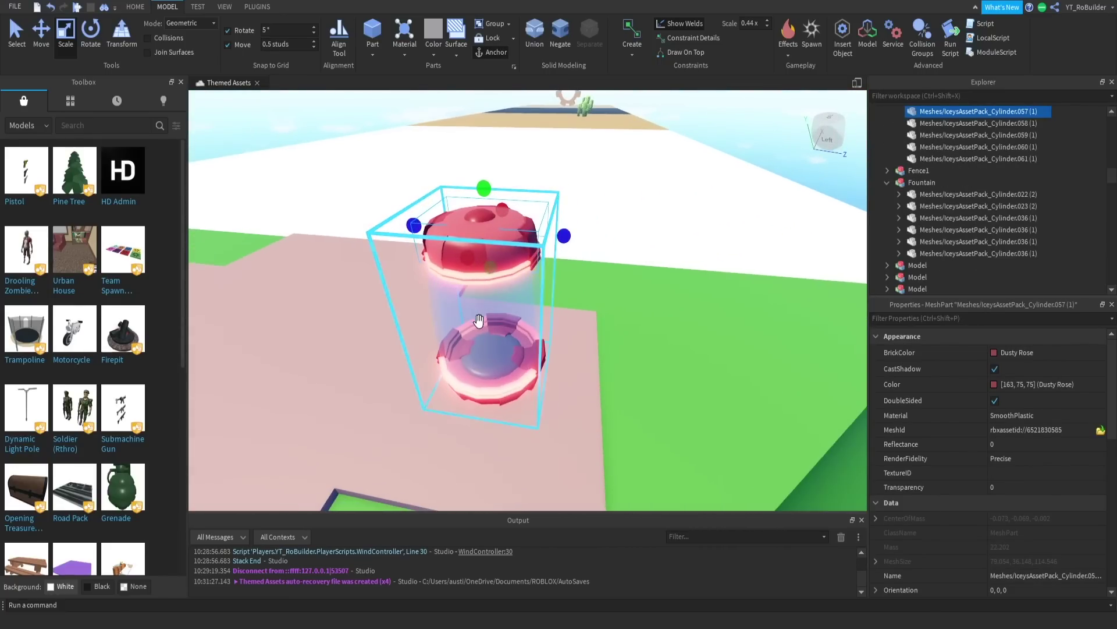
Inspect the whole egg capsule model from above, clear the selection, and view the surrounding green area
click(515, 319)
right_drag(614, 336, 618, 337)
scroll(617, 336, down, 3)
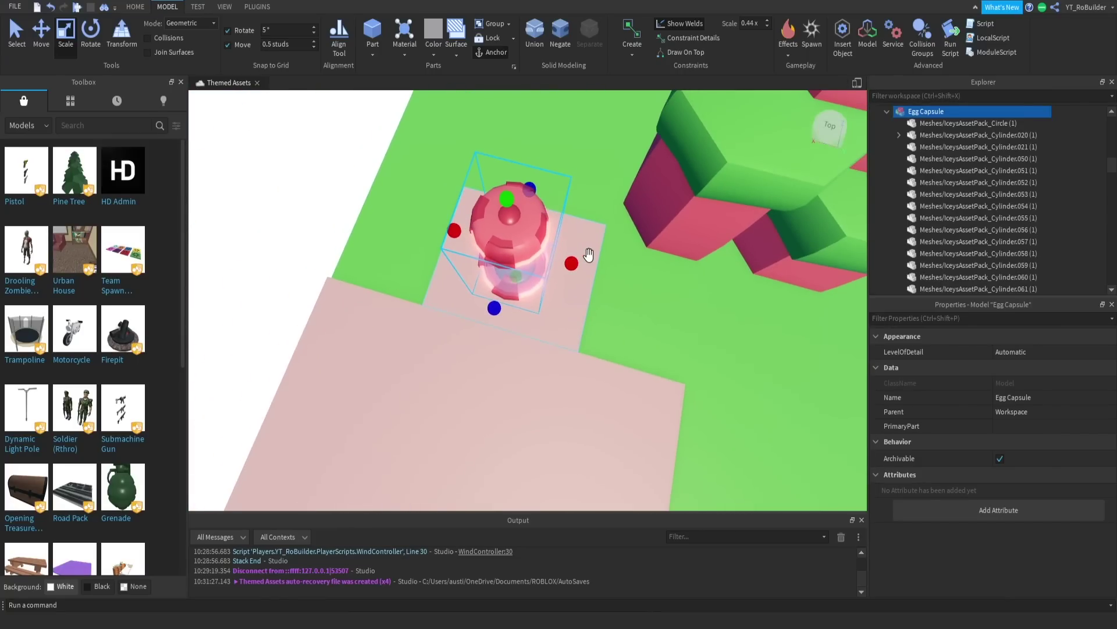
right_drag(621, 280, 632, 283)
click(621, 280)
key(s)
right_drag(574, 255, 574, 255)
key(w)
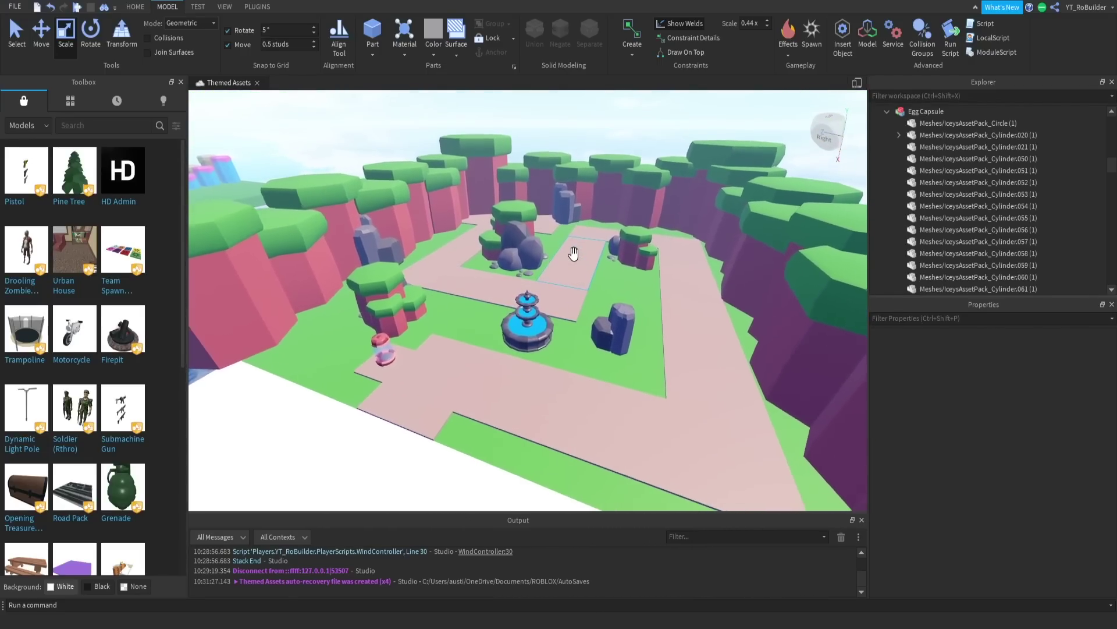
key(w)
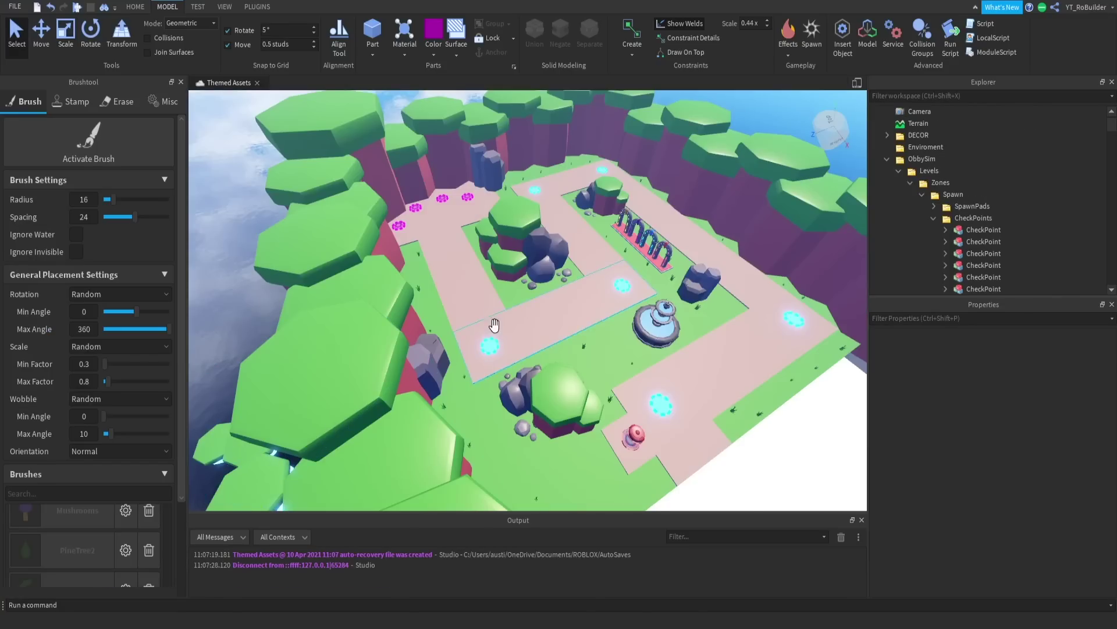
Survey the decorated green area and examine the glowing checkpoint pads placed along its paths
right_drag(495, 312, 555, 301)
scroll(495, 312, up, 3)
scroll(494, 312, up, 3)
scroll(495, 312, down, 7)
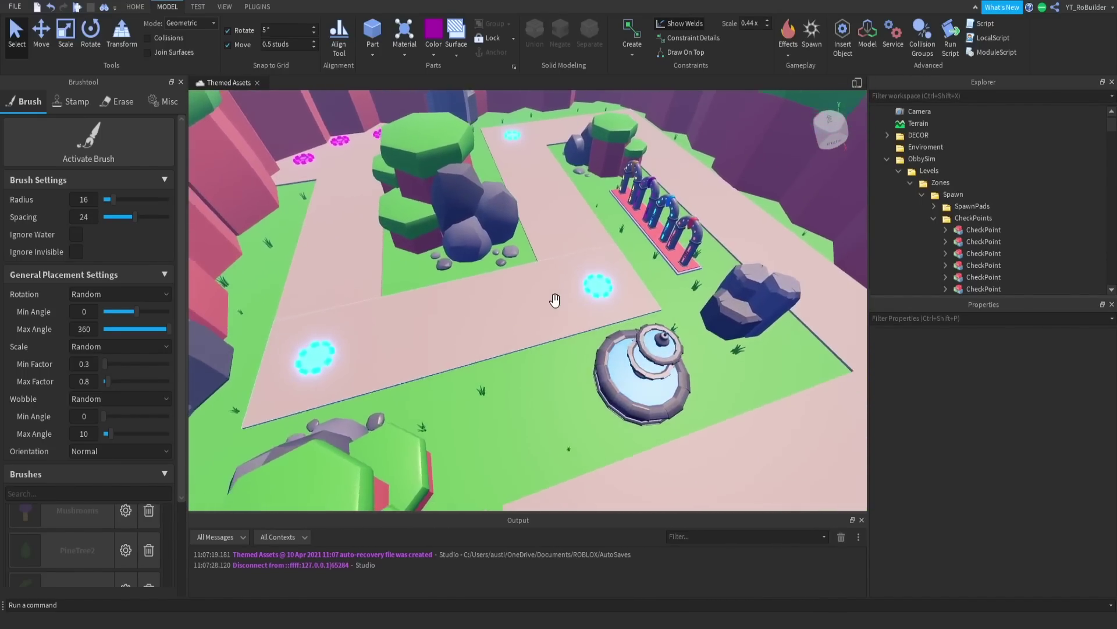
scroll(554, 301, down, 4)
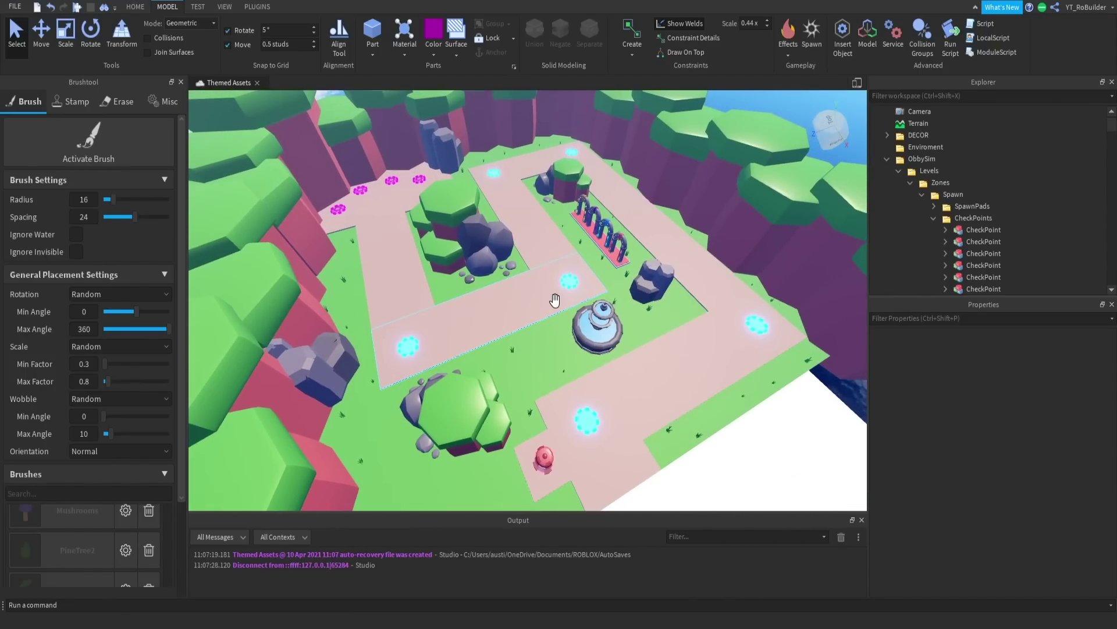
right_drag(508, 223, 527, 173)
scroll(506, 221, up, 8)
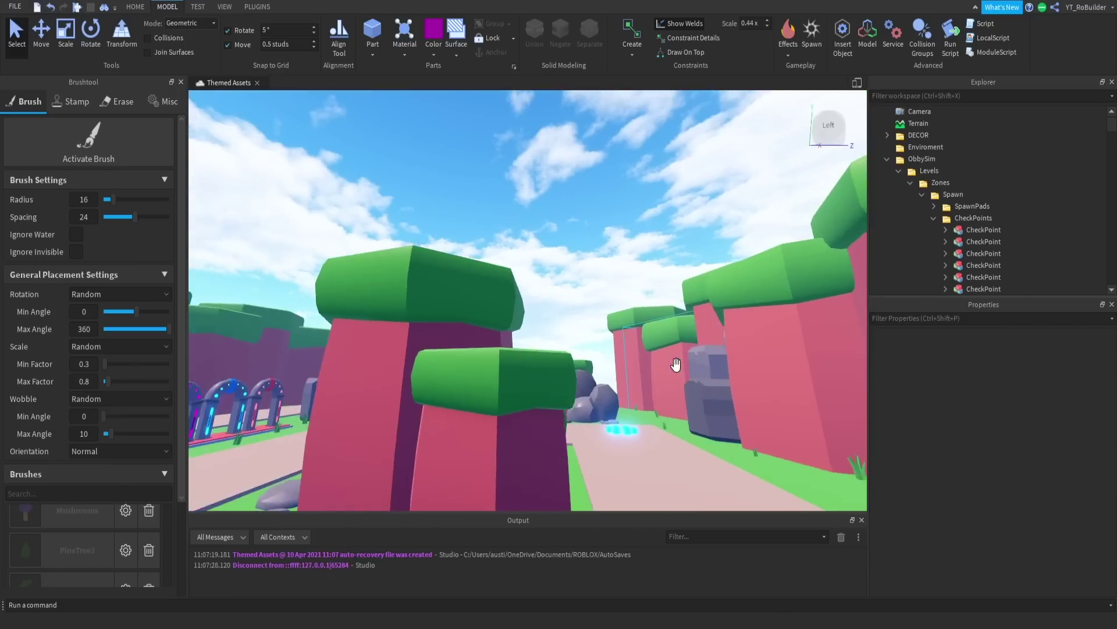
scroll(675, 364, up, 5)
right_drag(676, 364, 676, 364)
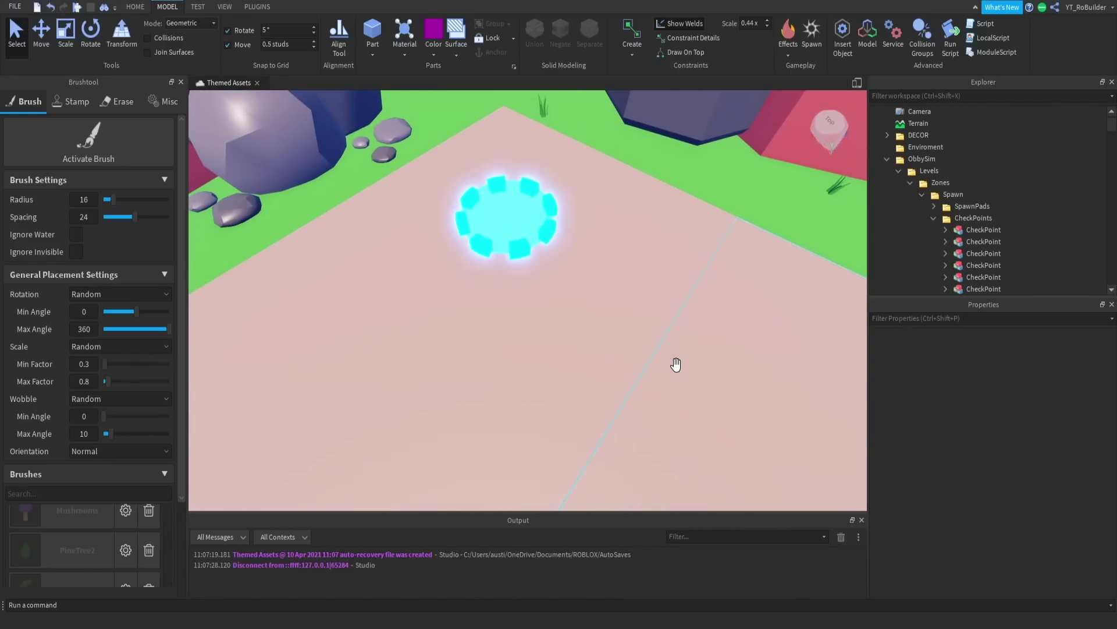
right_drag(627, 303, 627, 302)
scroll(626, 302, down, 3)
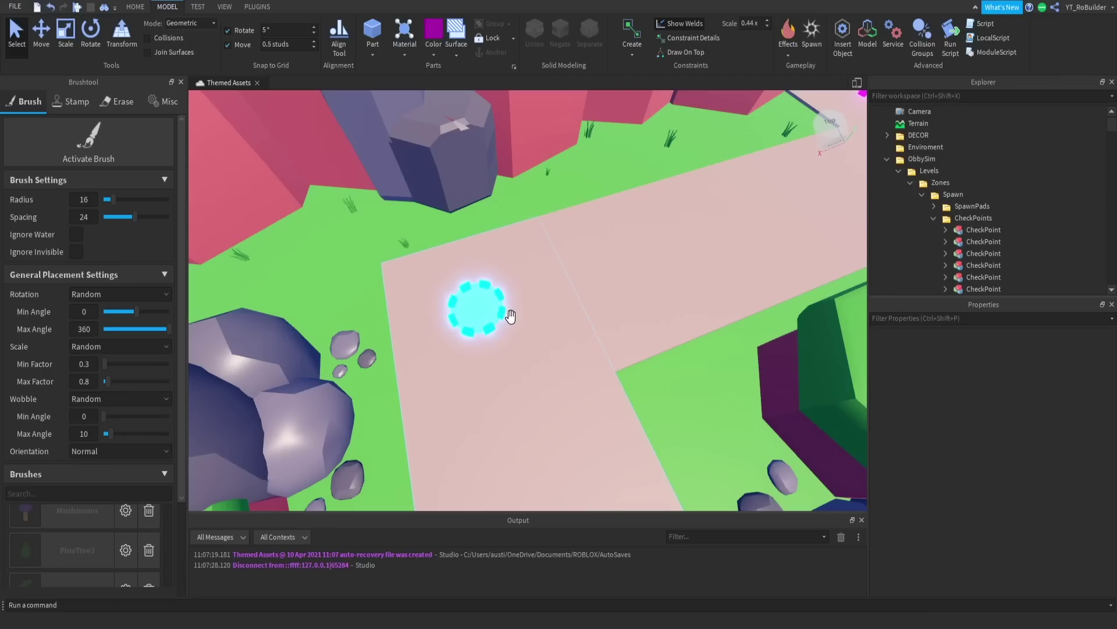
scroll(510, 316, down, 10)
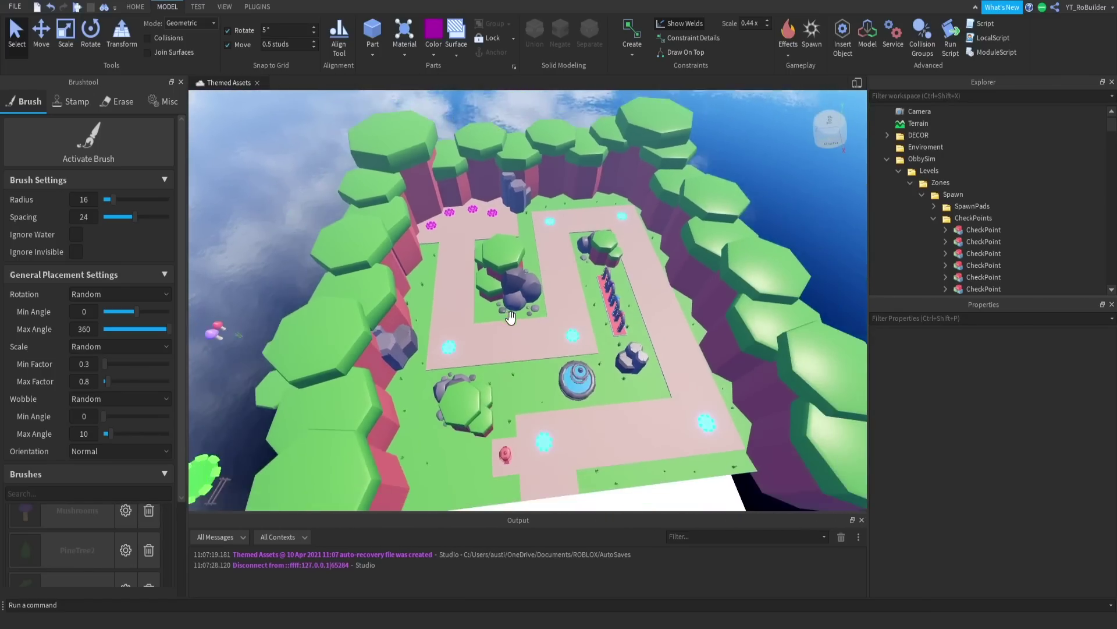
right_drag(511, 316, 595, 425)
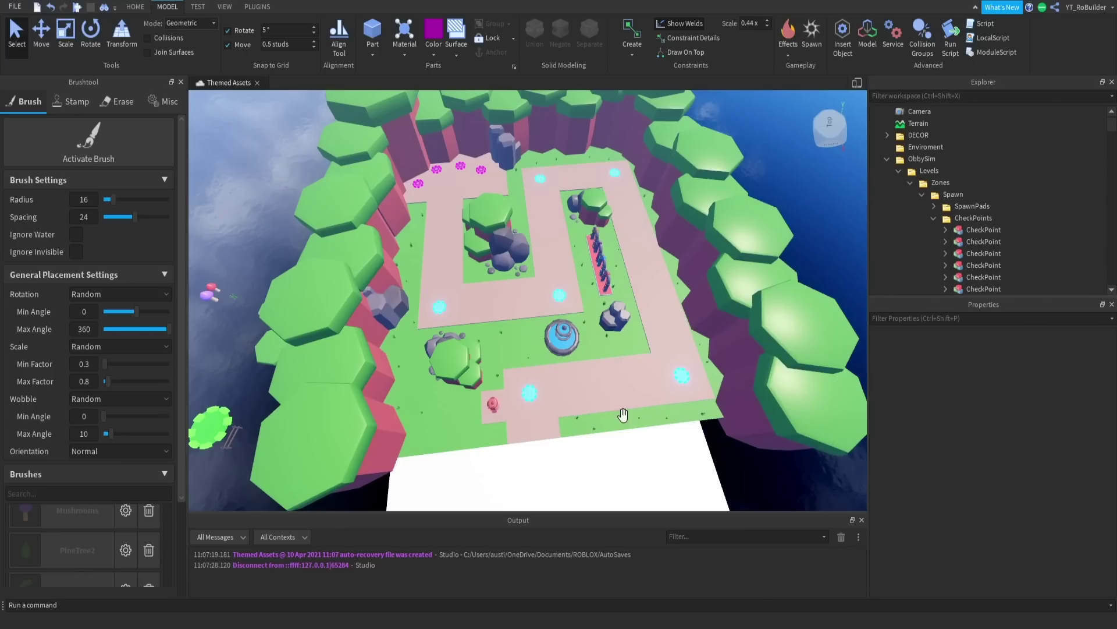
Examine the row of four glowing portal arches on their red base up close
scroll(605, 294, up, 8)
right_drag(604, 295, 605, 297)
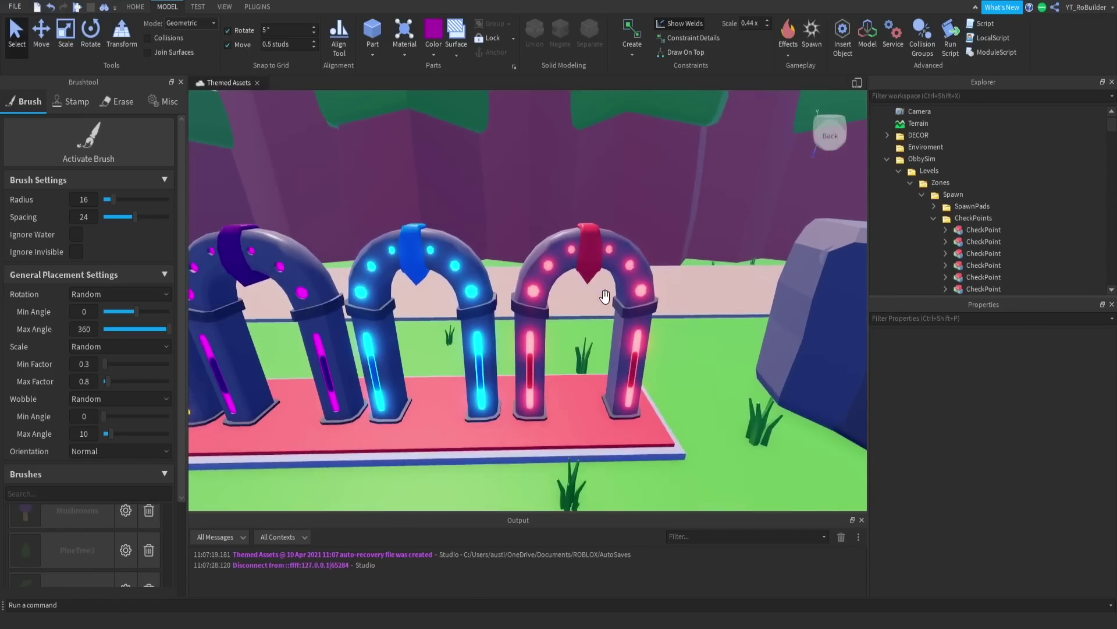
scroll(605, 296, down, 2)
mouse_move(669, 353)
right_down()
mouse_move(469, 358)
mouse_move(668, 364)
right_up()
scroll(668, 365, down, 6)
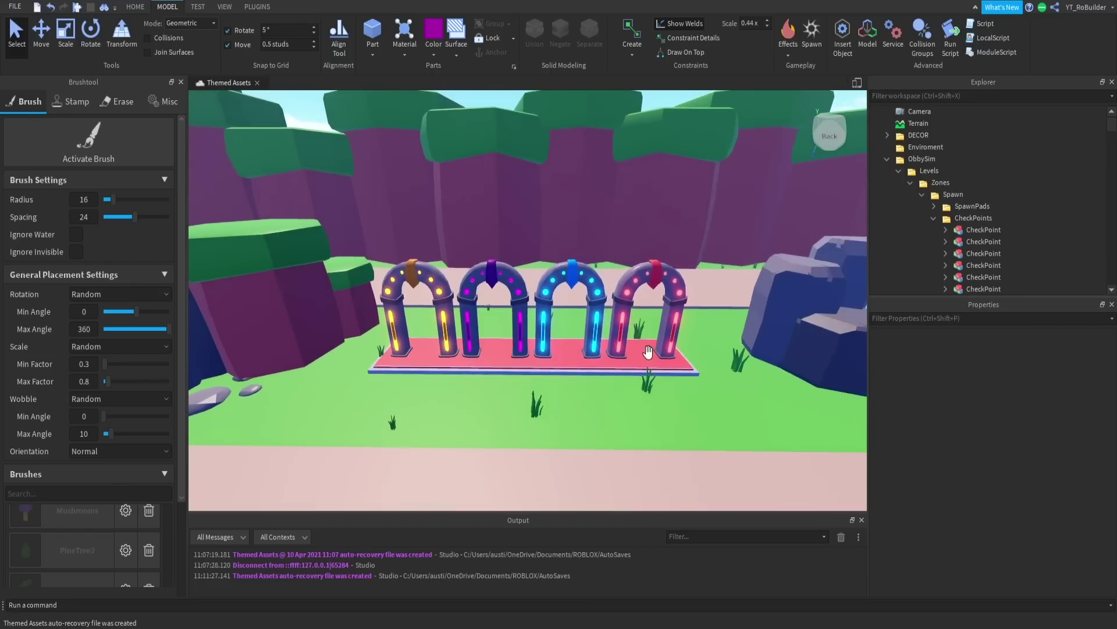
scroll(542, 324, down, 8)
right_drag(543, 324, 543, 324)
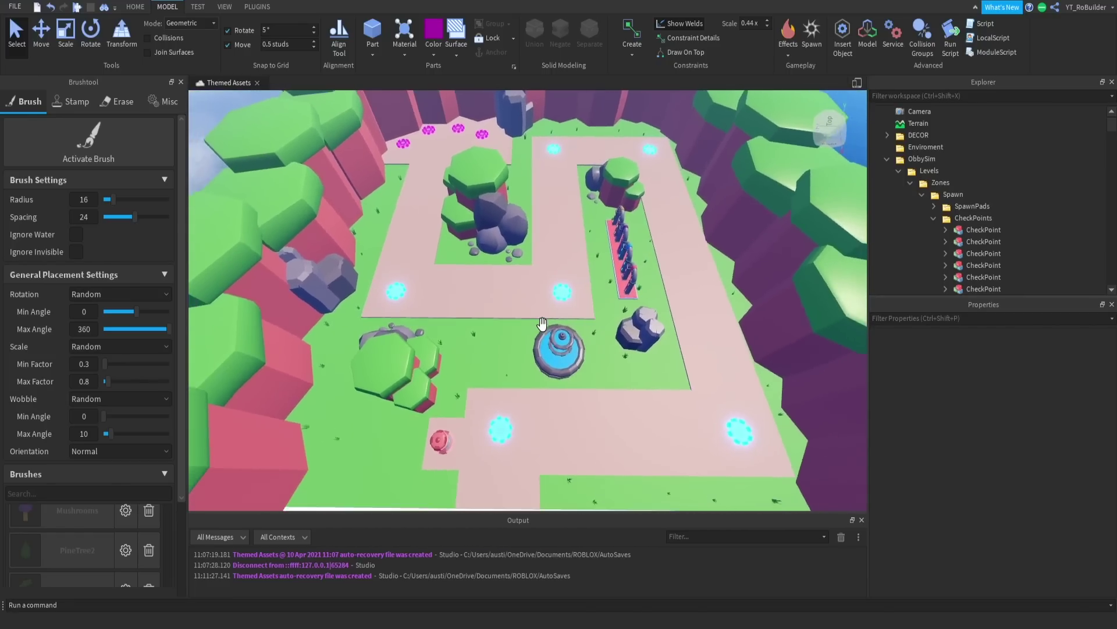
scroll(542, 323, down, 3)
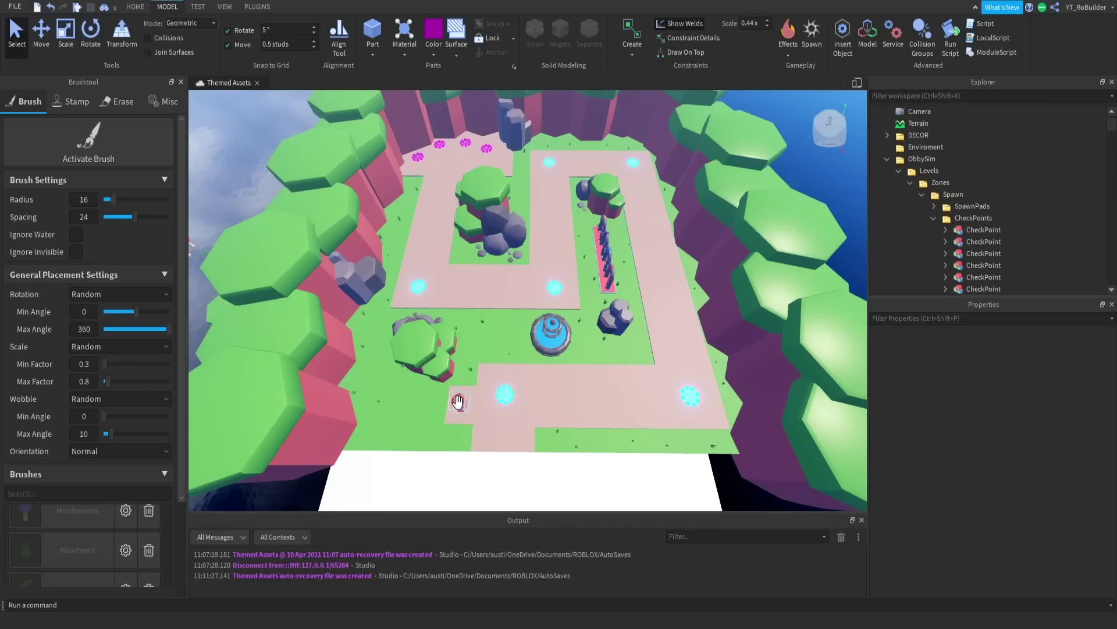
Move the egg capsule together with its square path offshoot to the open edge of the green plate
scroll(496, 409, down, 10)
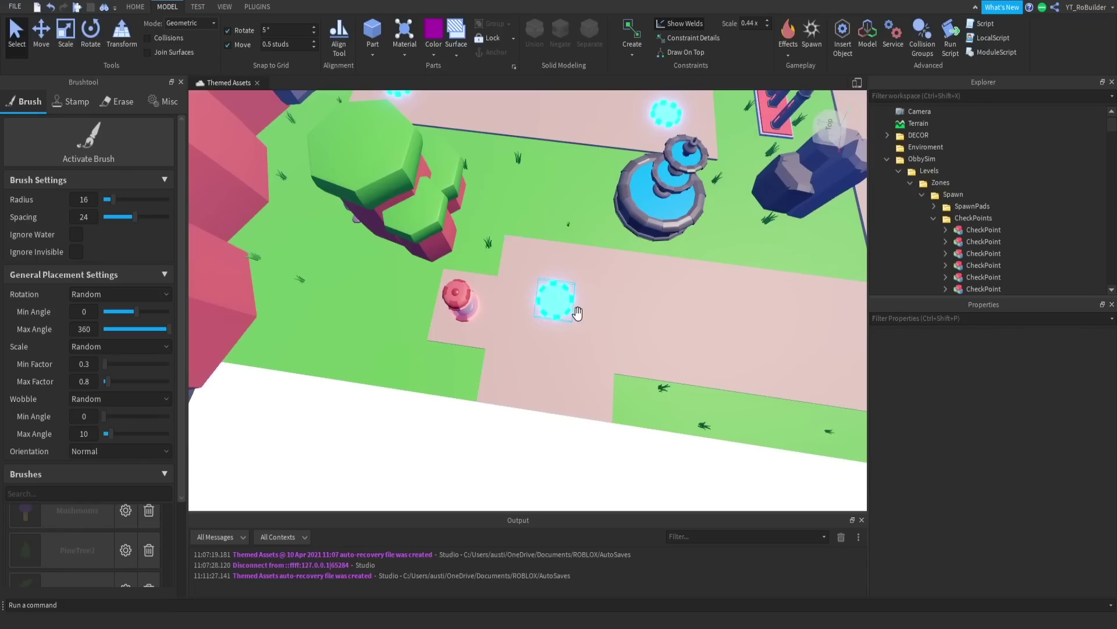
click(477, 319)
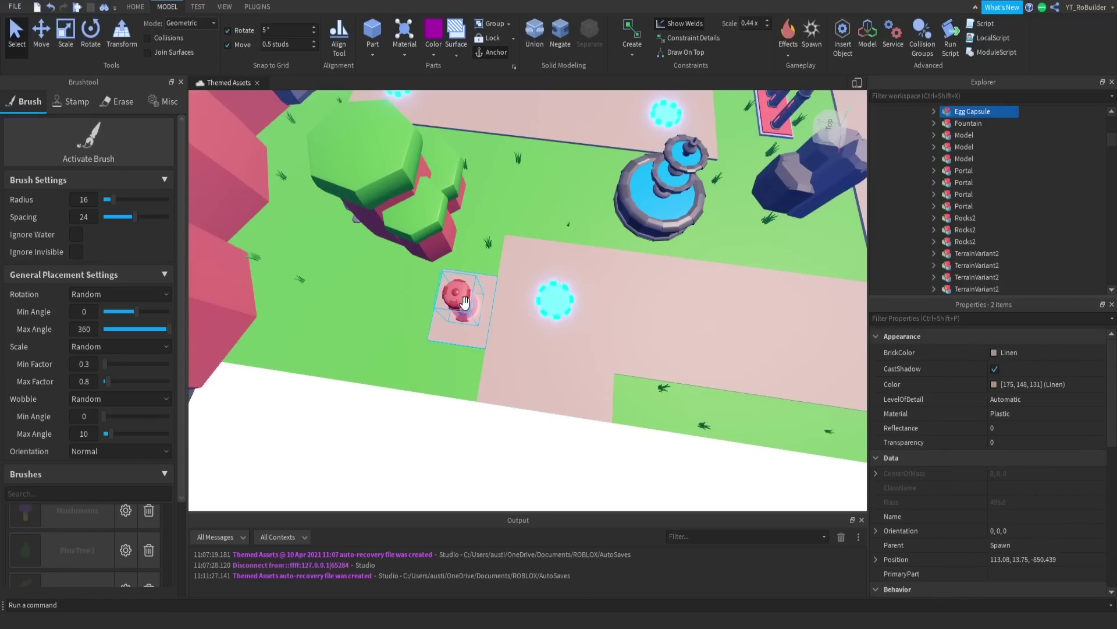
click(53, 45)
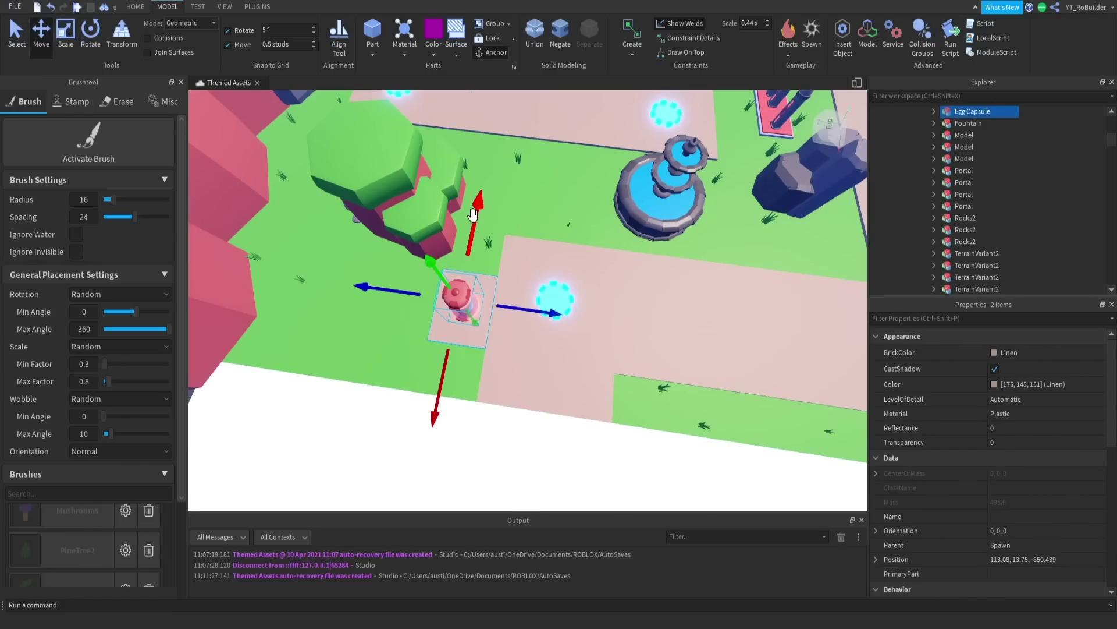
drag(475, 213, 470, 260)
scroll(506, 314, up, 5)
right_drag(473, 268, 442, 192)
scroll(495, 282, down, 5)
right_drag(494, 282, 498, 283)
click(498, 284)
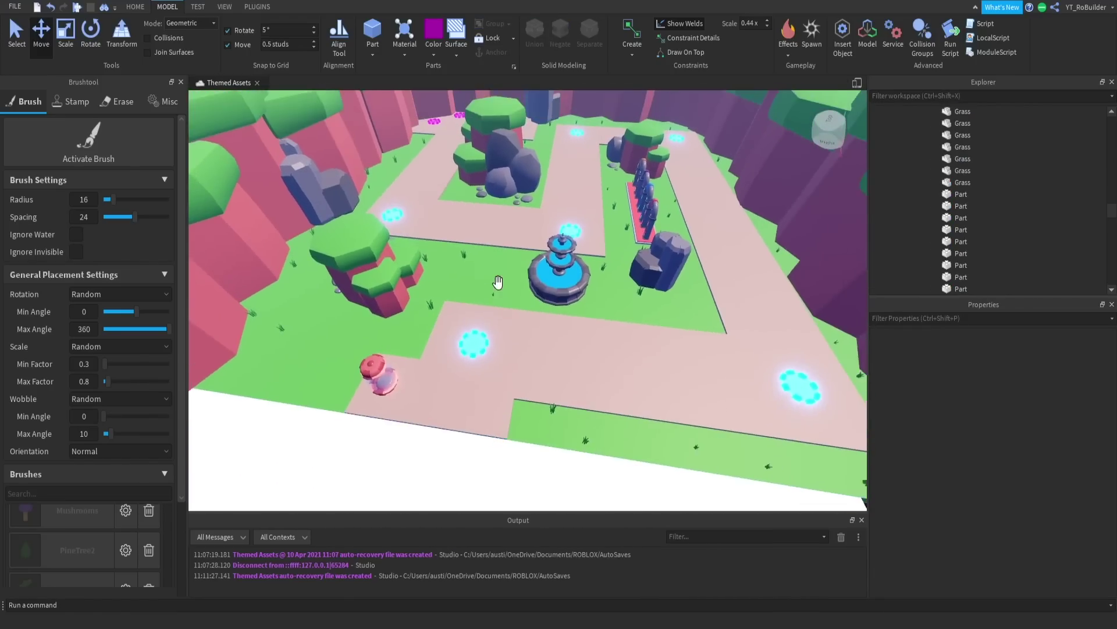
Collapse the CheckPoints folder and review the folder hierarchy inside ObbySim
key(s)
key(a)
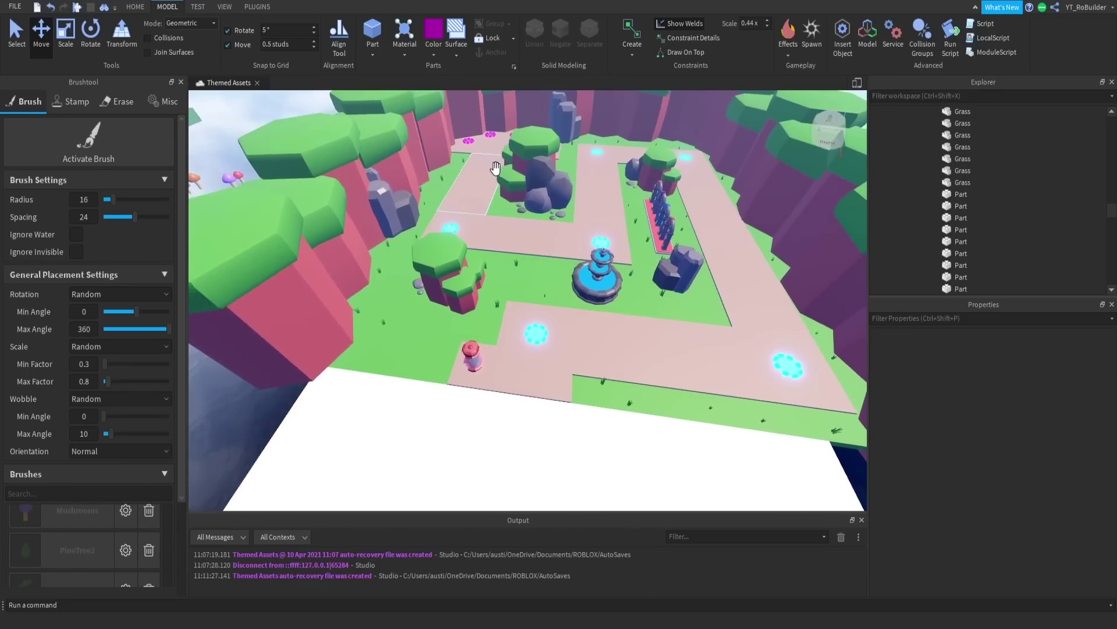
right_drag(518, 212, 506, 189)
key(w)
scroll(1004, 216, up, 20)
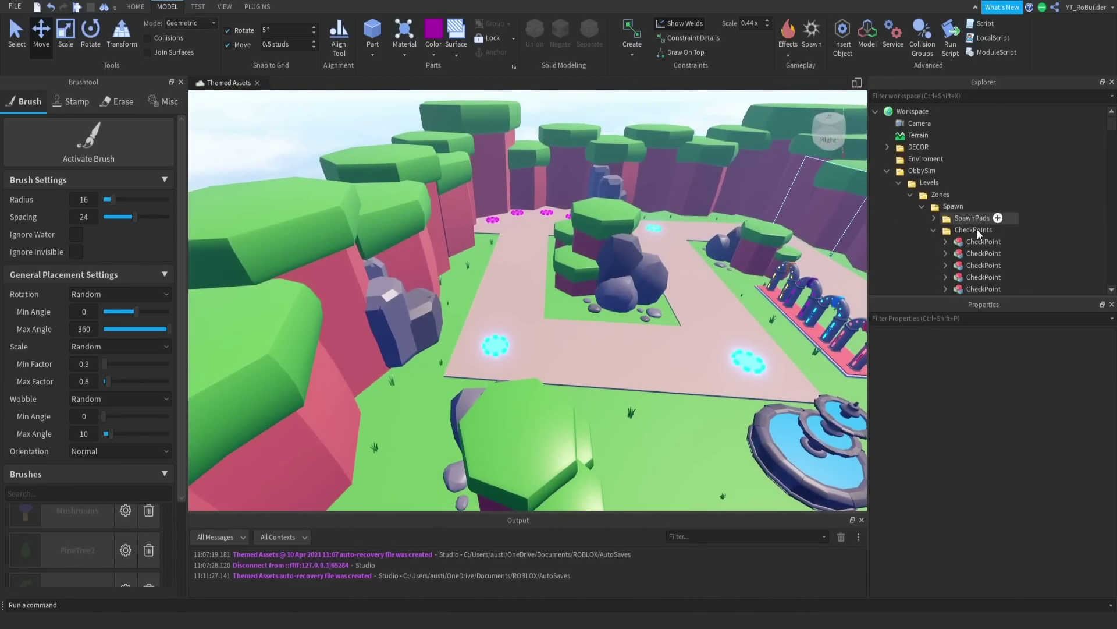
click(934, 230)
scroll(949, 202, down, 1)
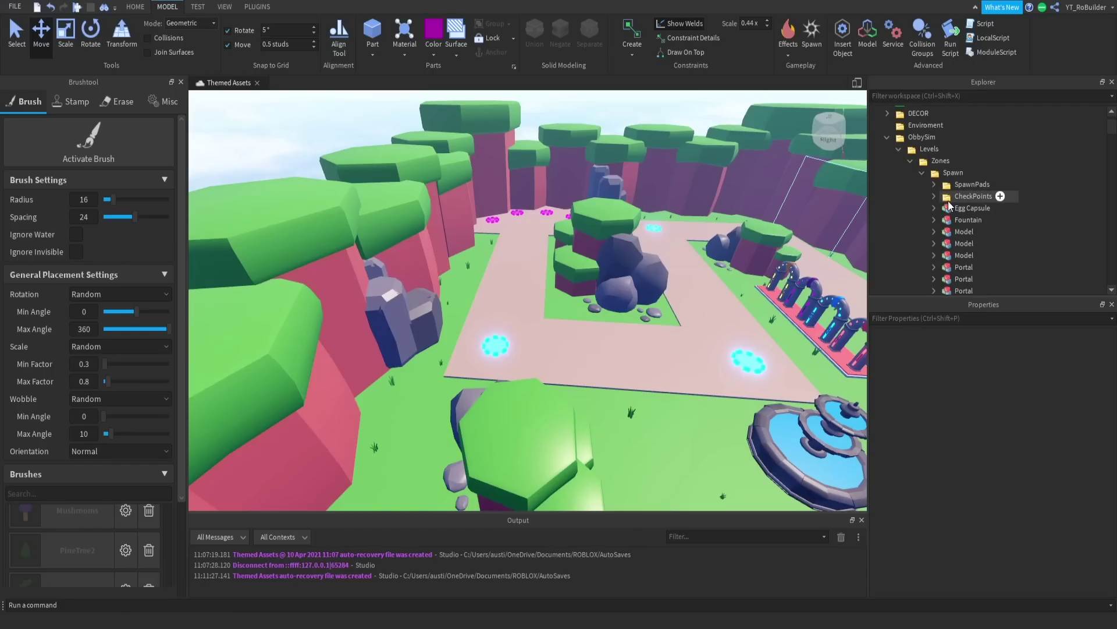
click(888, 137)
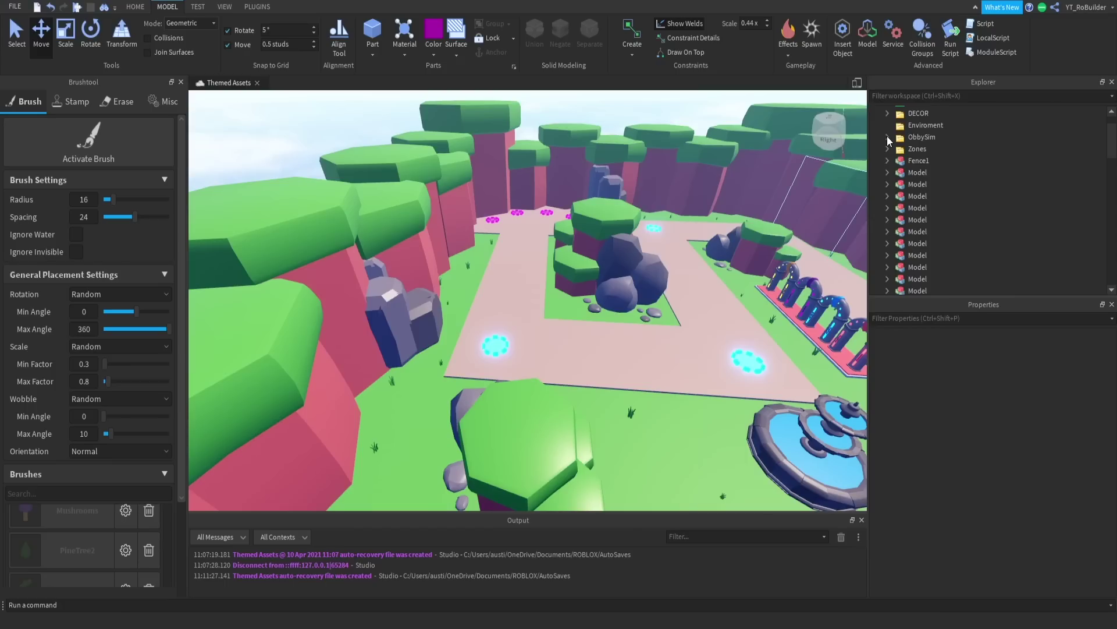
click(887, 138)
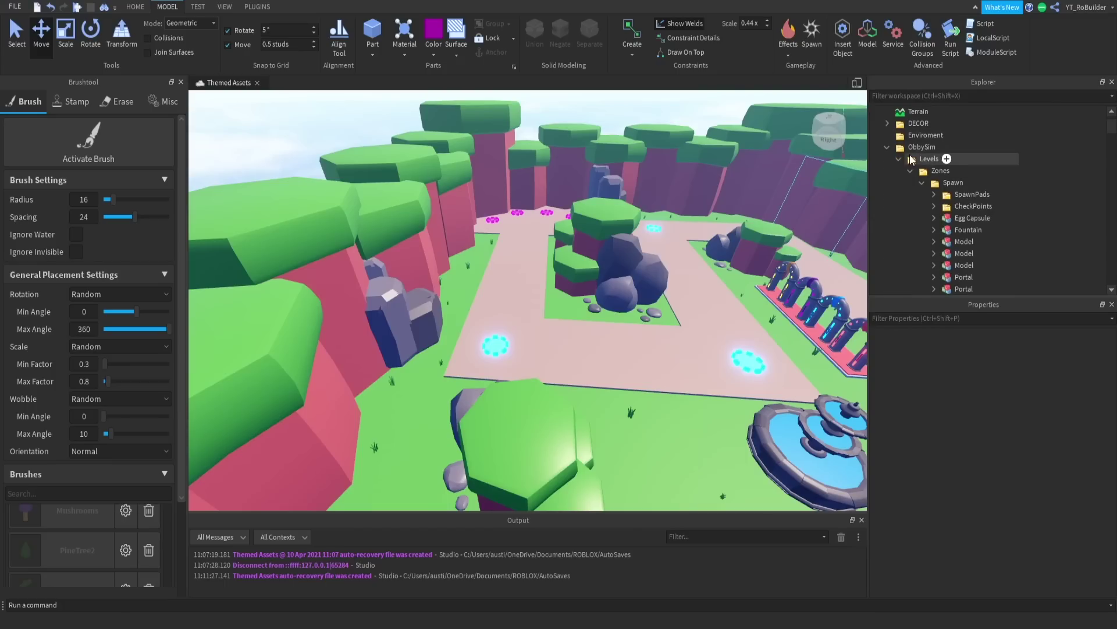
Rename the Levels folder directly inside ObbySim as Zones
scroll(653, 202, down, 5)
mouse_move(654, 202)
right_down()
mouse_move(681, 280)
mouse_move(653, 202)
right_up()
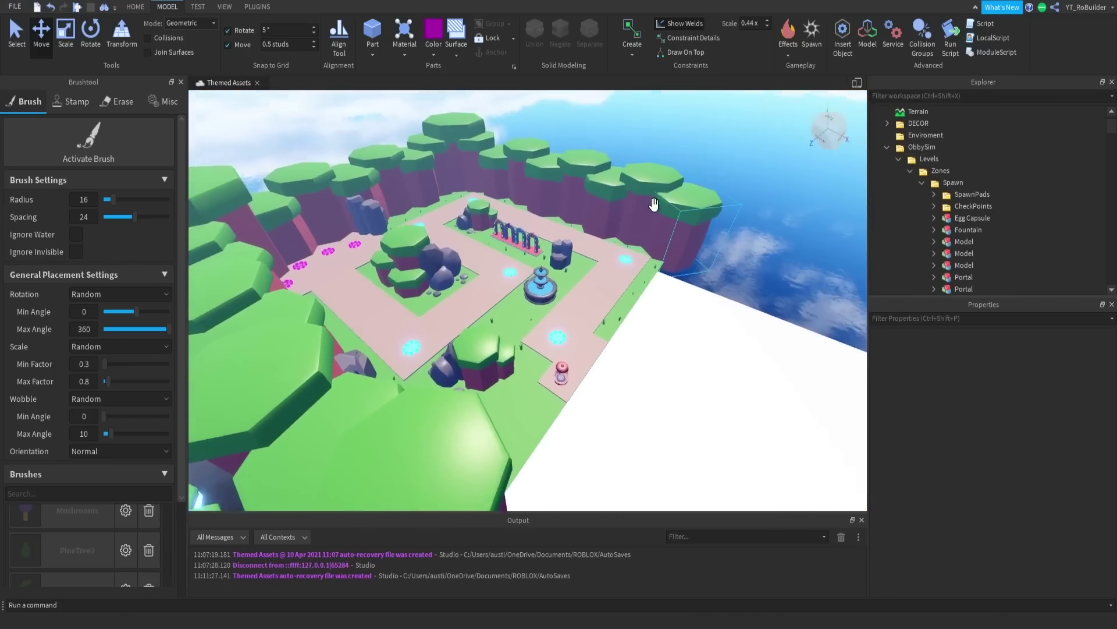
scroll(654, 202, up, 1)
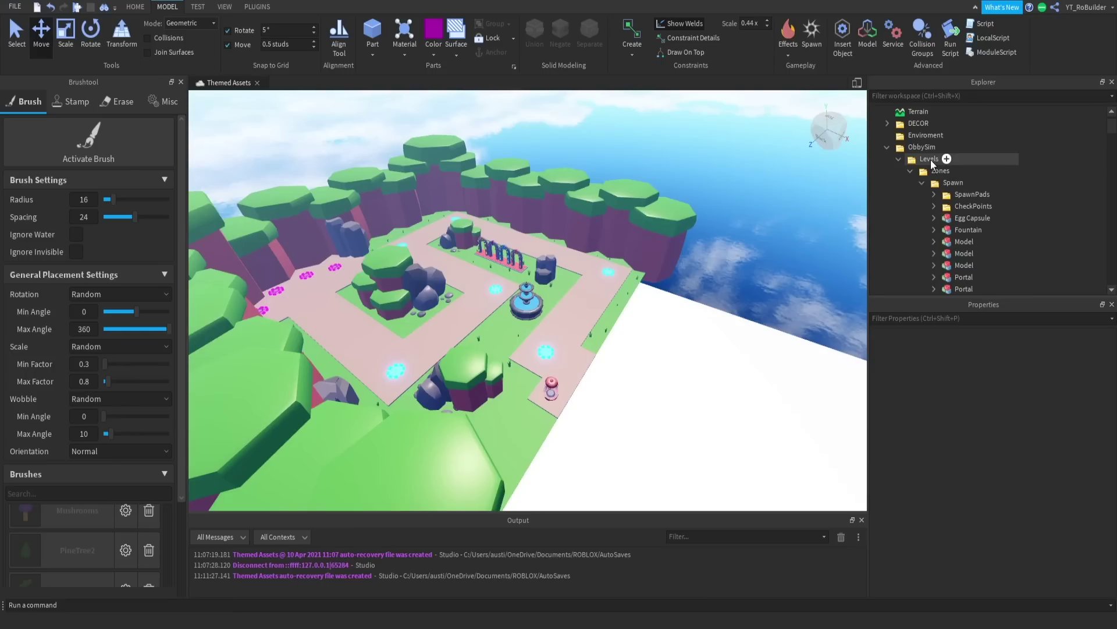
right_drag(441, 356, 436, 402)
scroll(441, 356, down, 3)
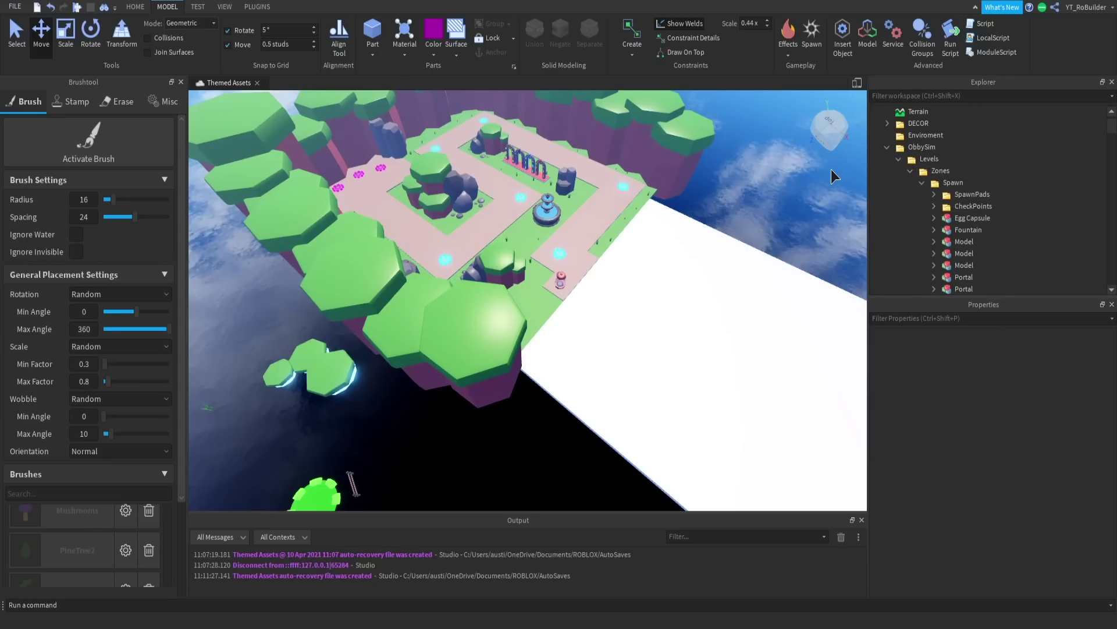
click(930, 159)
right_click(930, 161)
click(966, 240)
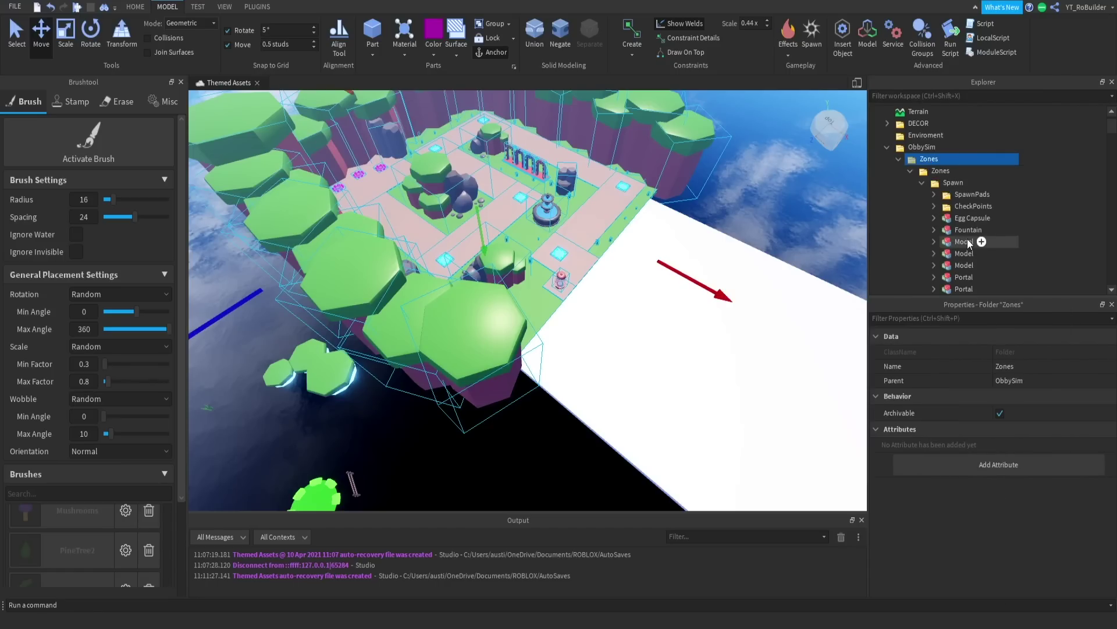
Rename the nested Zones folder as Levels and collapse the Spawn folder inside it
click(945, 171)
click(1007, 366)
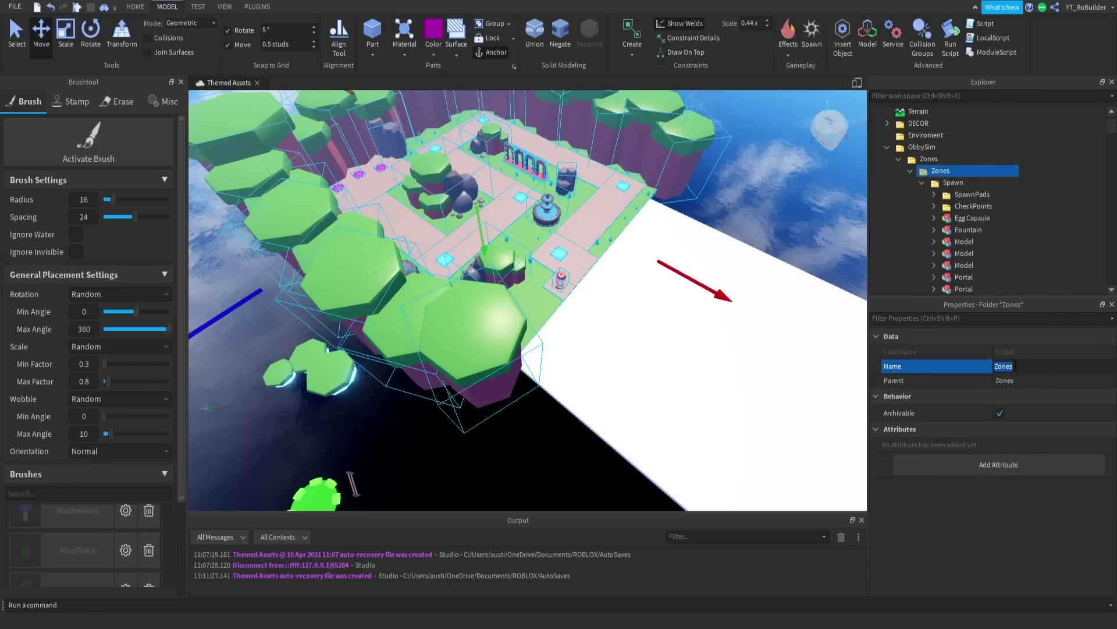
text(Levels)
key(Return)
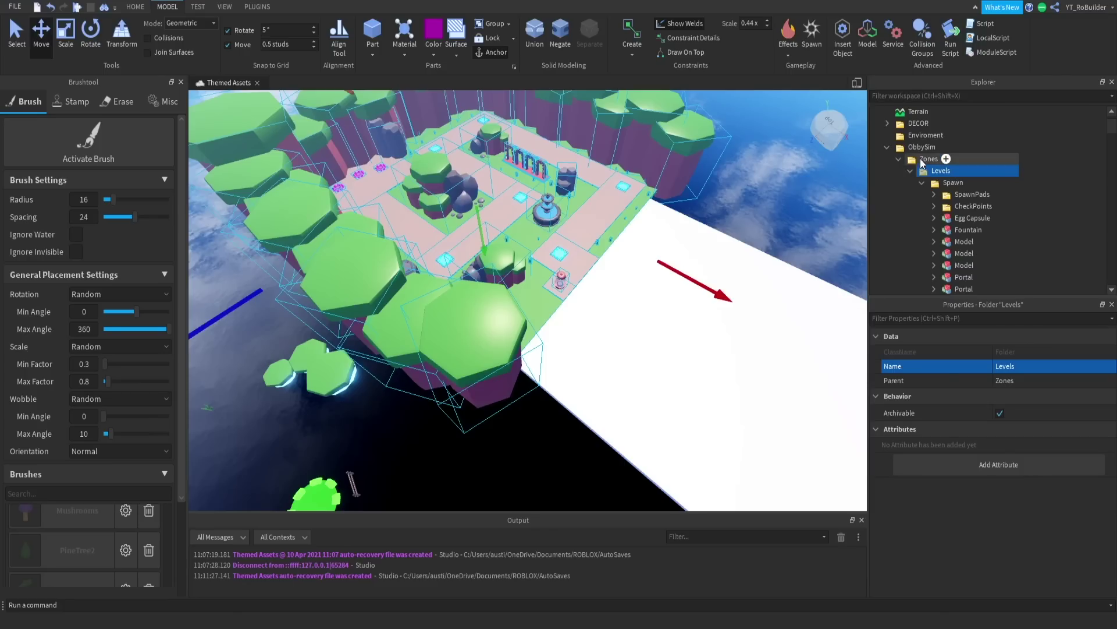
click(922, 183)
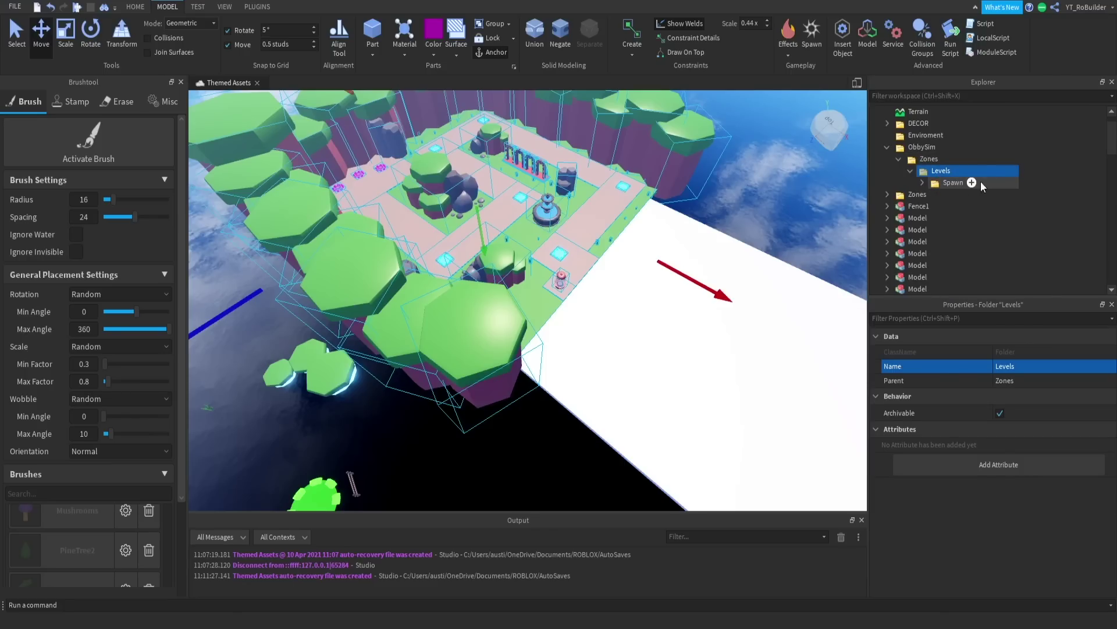
click(778, 169)
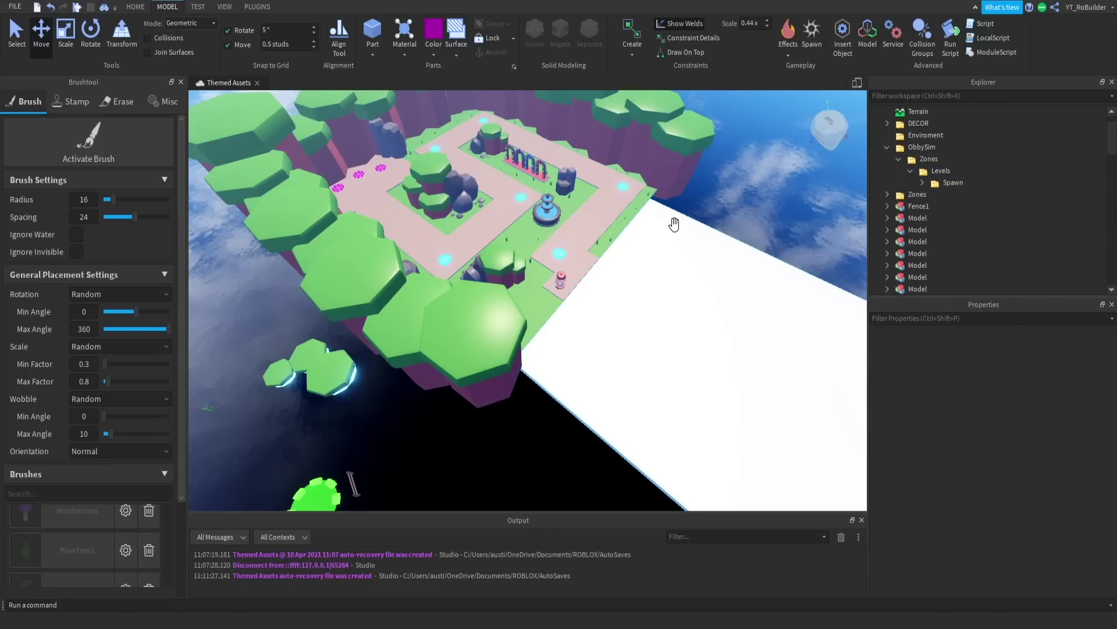
Survey the green area from above, including the red obstacle sections along its paths and the trees beside it
right_drag(673, 225, 673, 210)
scroll(674, 209, up, 5)
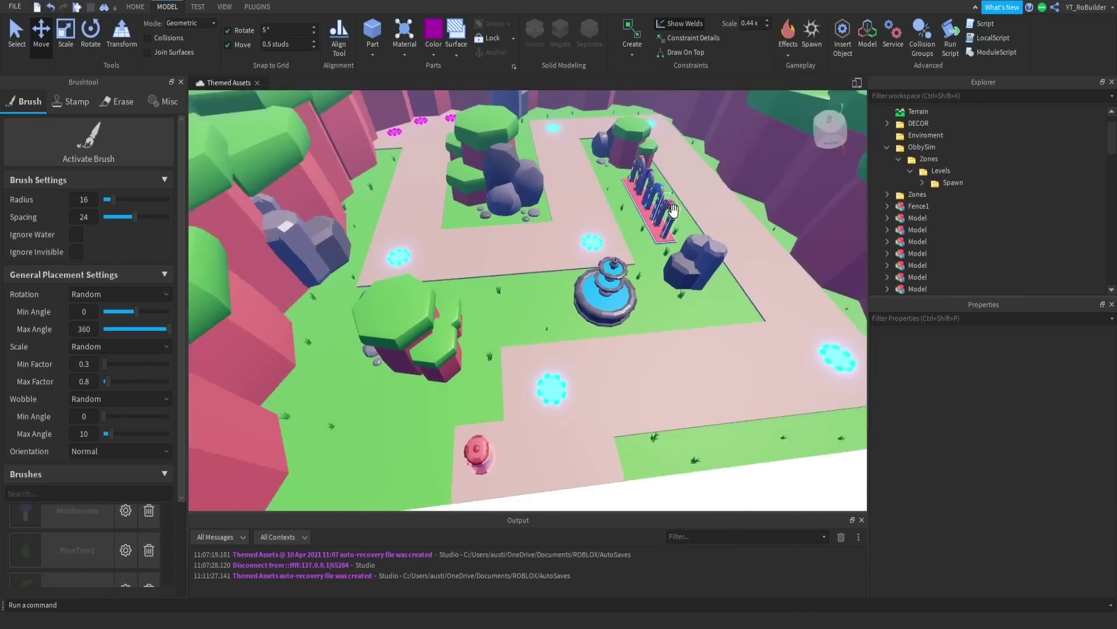
scroll(532, 236, down, 3)
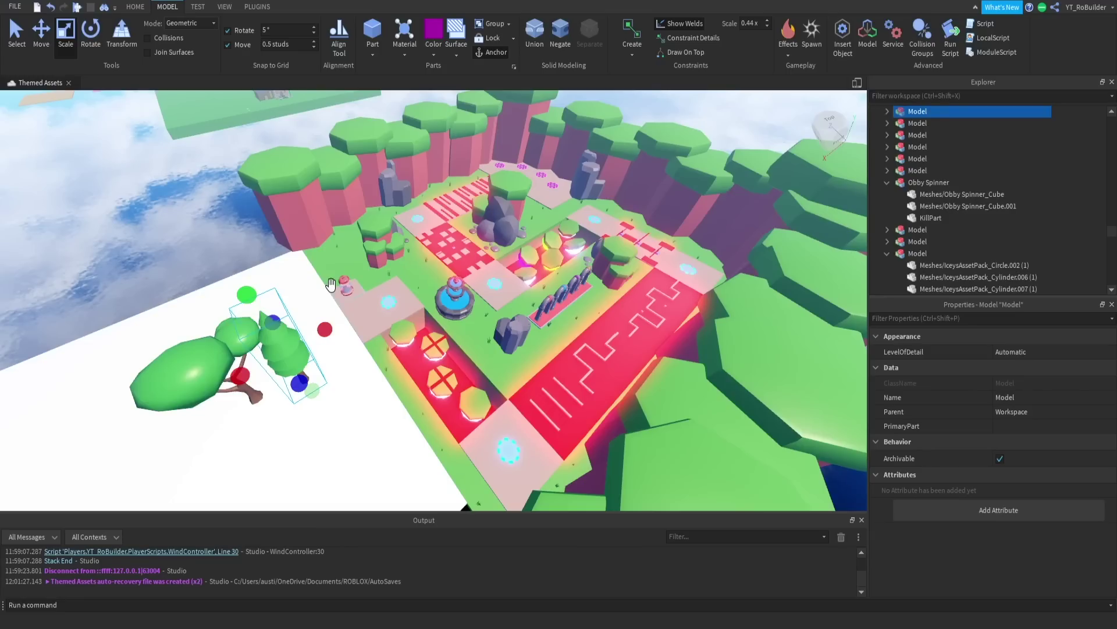
scroll(373, 347, down, 3)
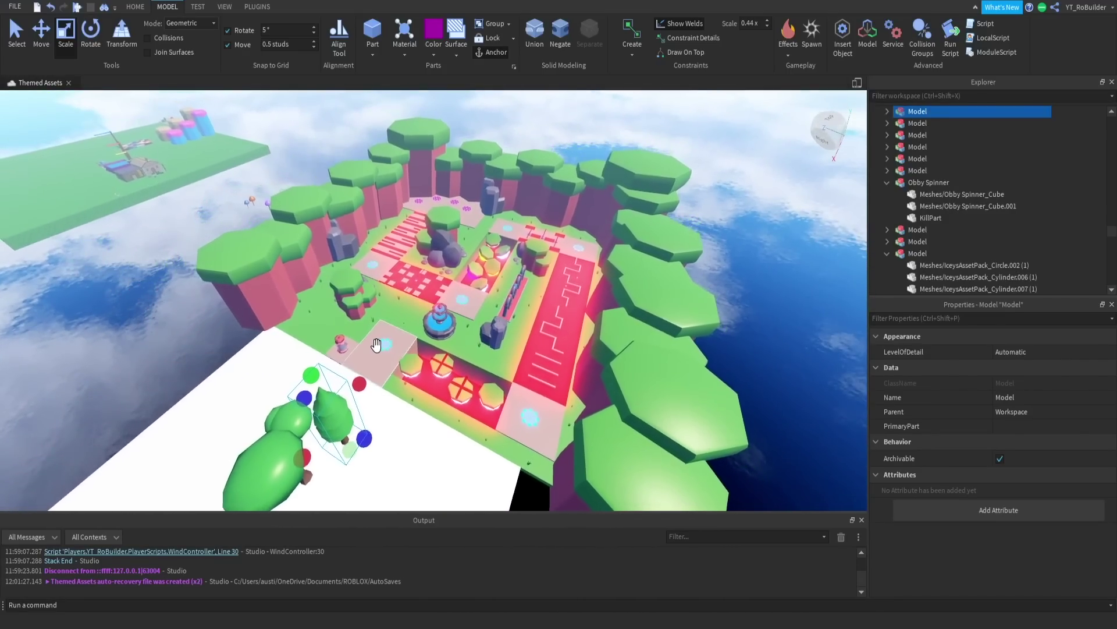
scroll(382, 341, up, 1)
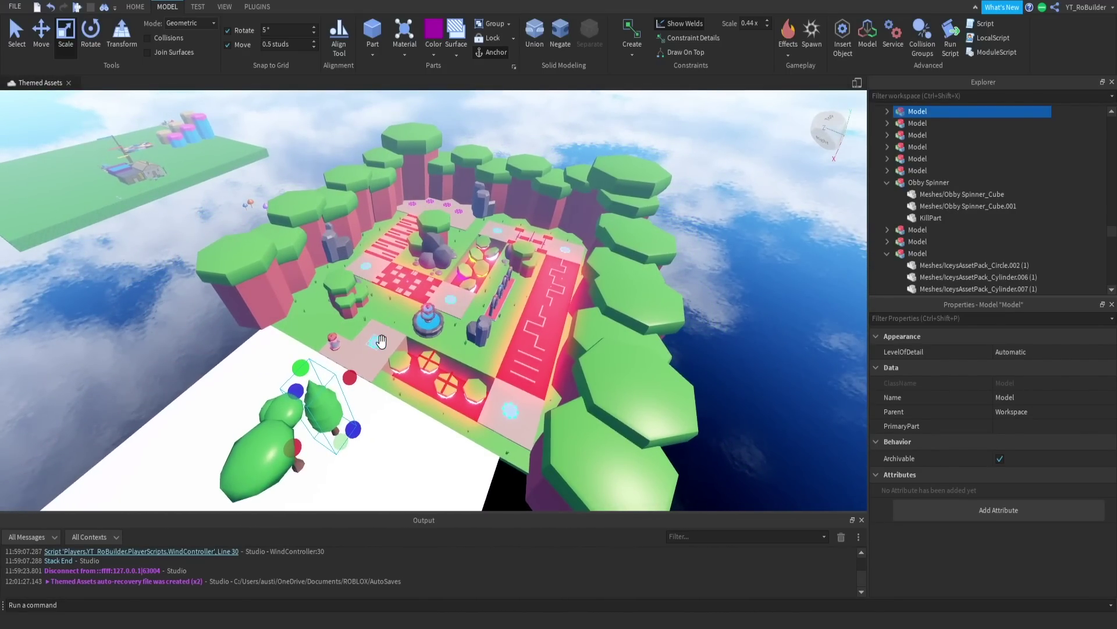
Open Brushtool and add the round-canopy tree and the pine tree models on the white baseplate to its brushes
scroll(381, 341, up, 1)
mouse_move(381, 341)
right_down()
mouse_move(402, 335)
mouse_move(384, 337)
right_up()
scroll(402, 339, up, 2)
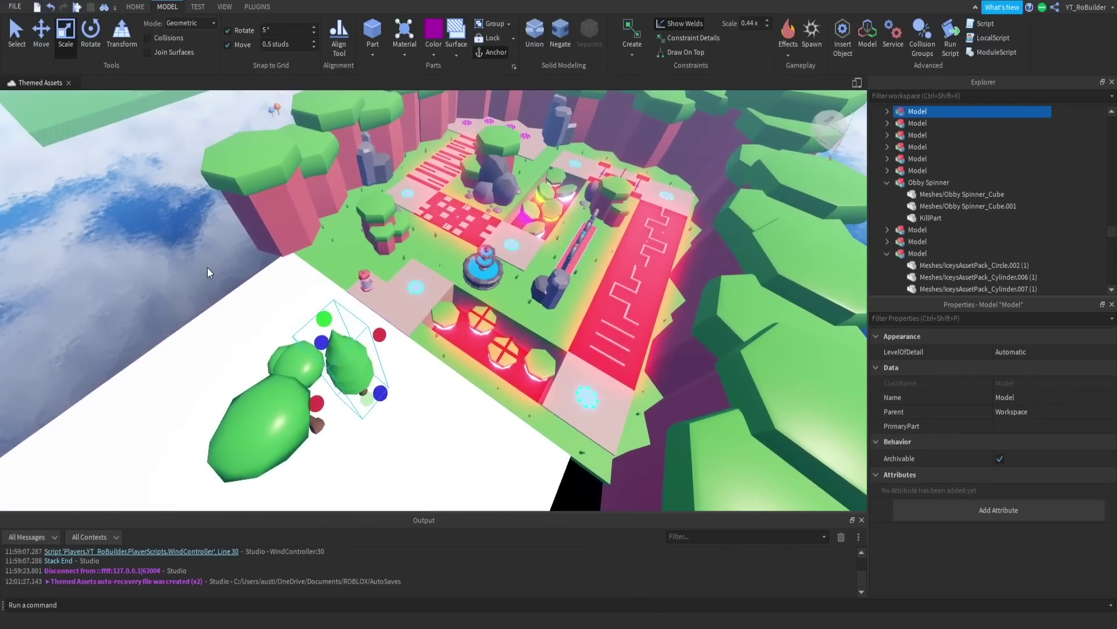
click(146, 273)
click(258, 7)
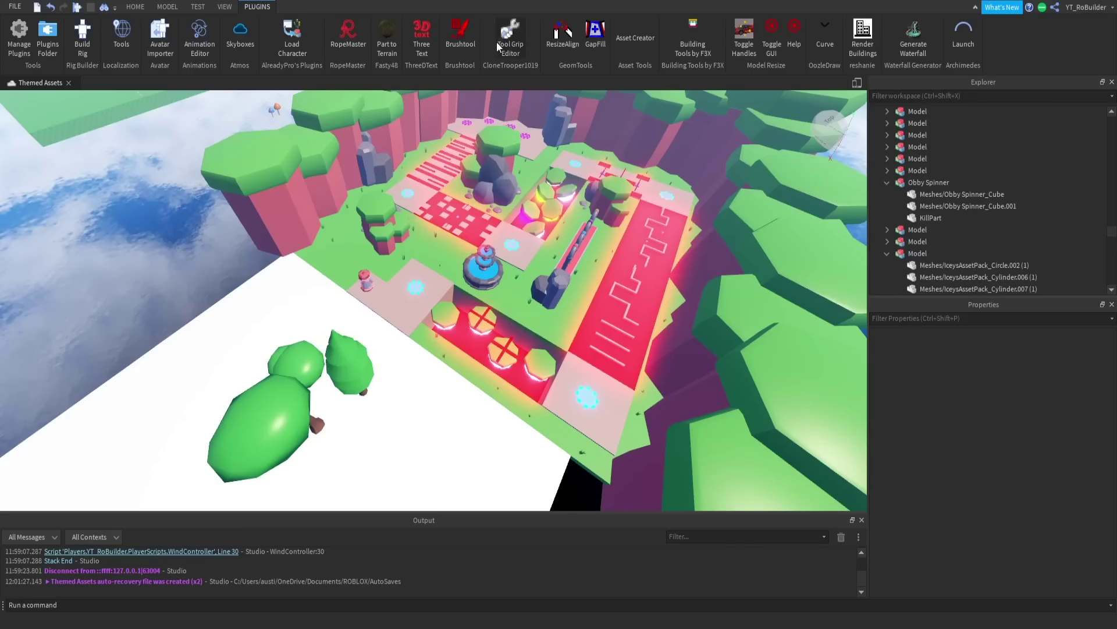
click(457, 34)
scroll(116, 436, down, 3)
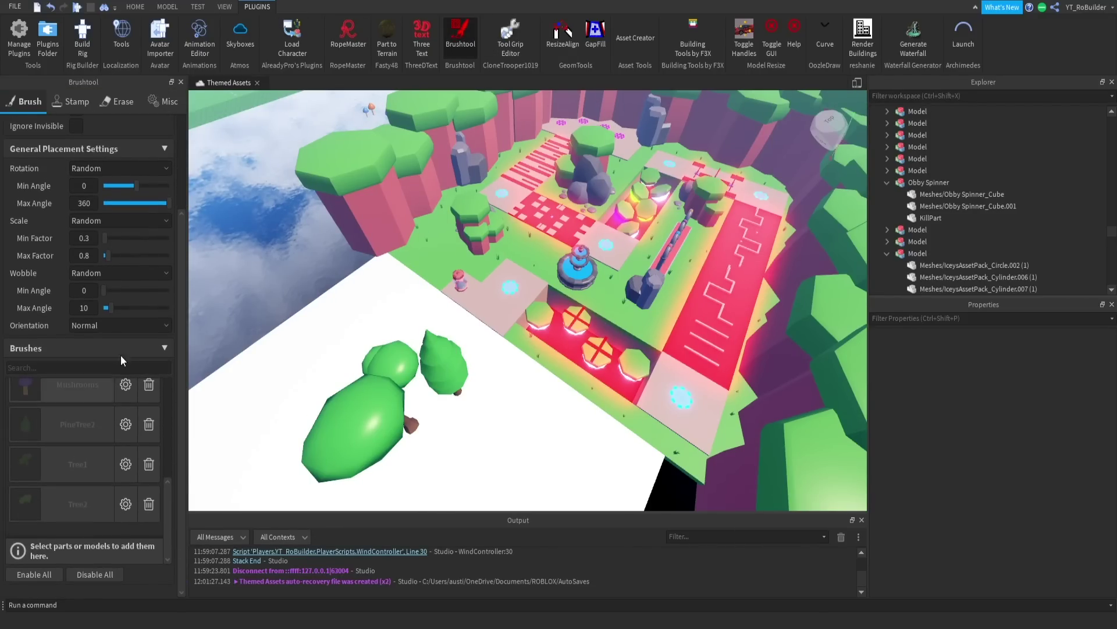
click(362, 438)
ctrl+click(453, 385)
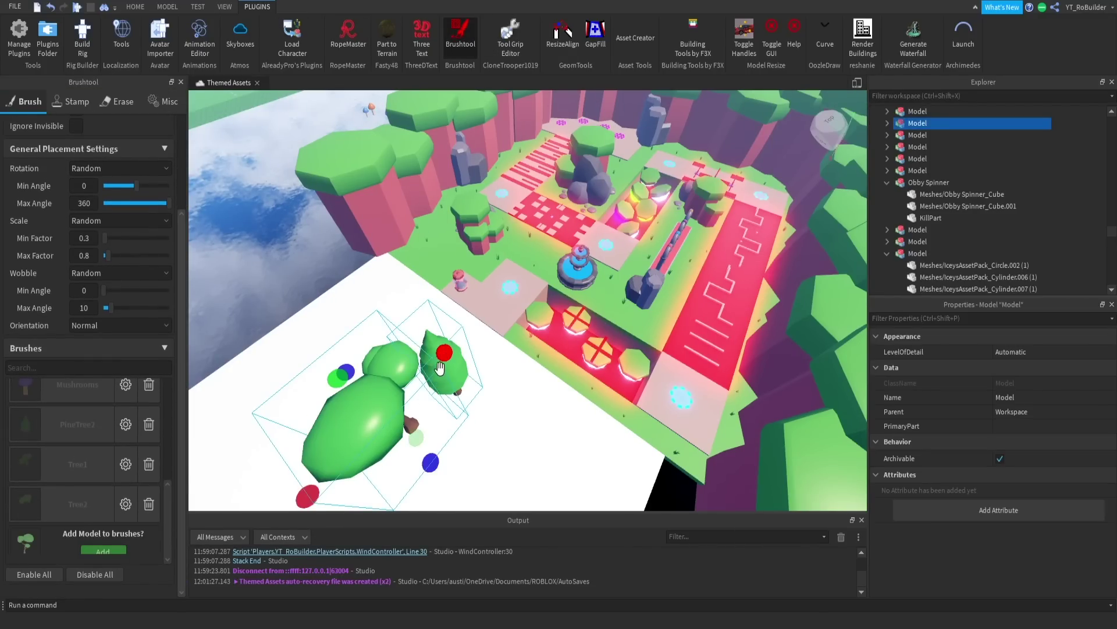
scroll(118, 511, down, 2)
click(103, 504)
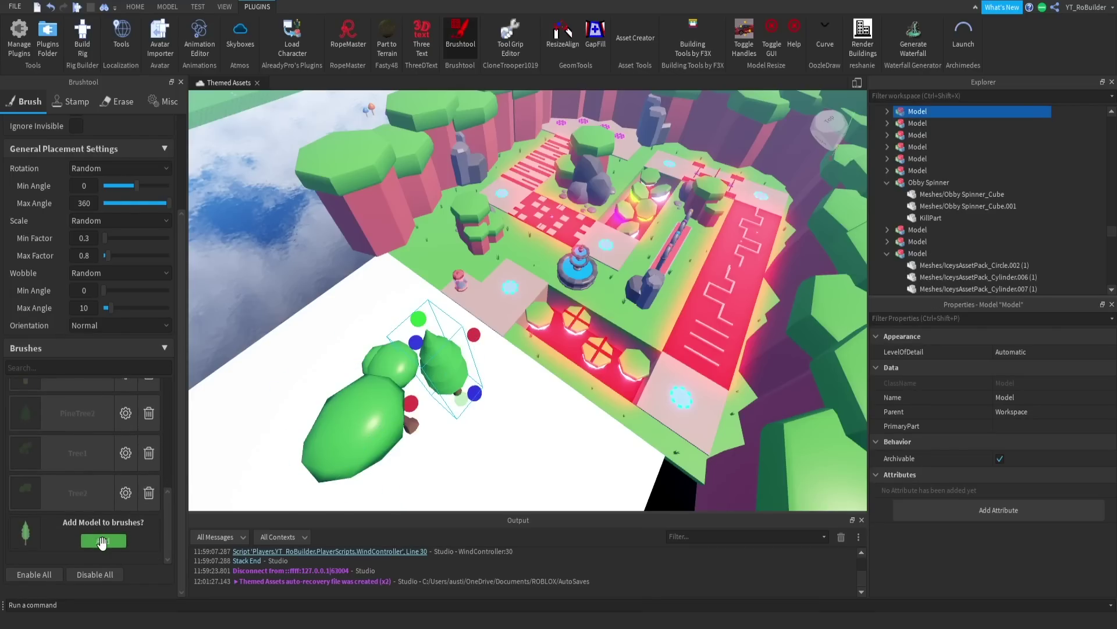
click(102, 541)
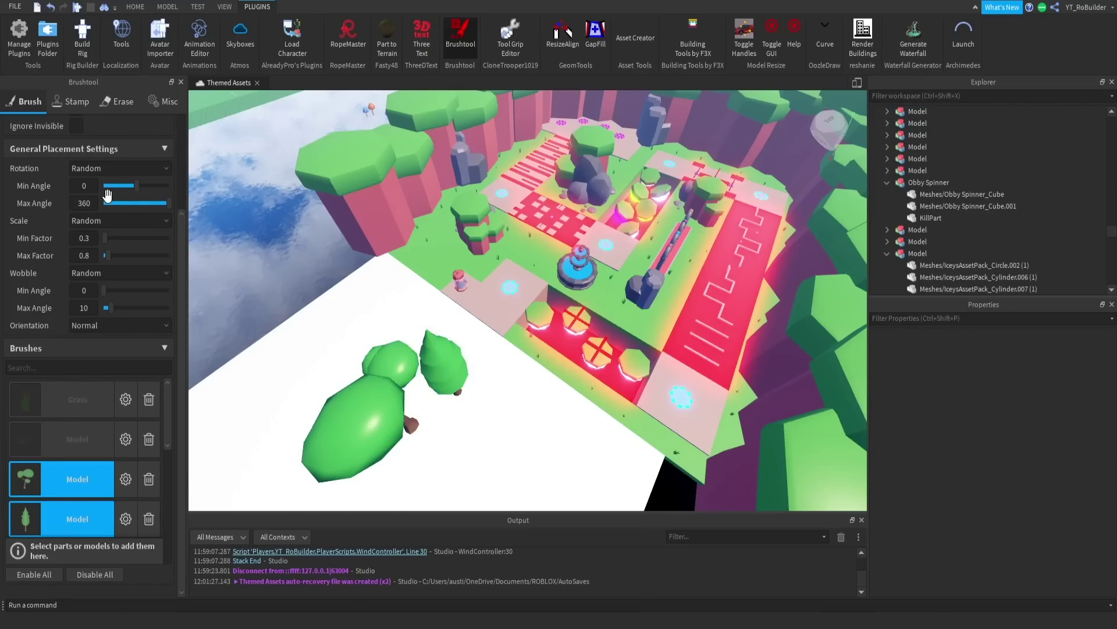
Activate the brush and place trees on the grass near the egg capsule, fountain and rocks, and on the small raised platforms
scroll(105, 312, up, 4)
click(93, 149)
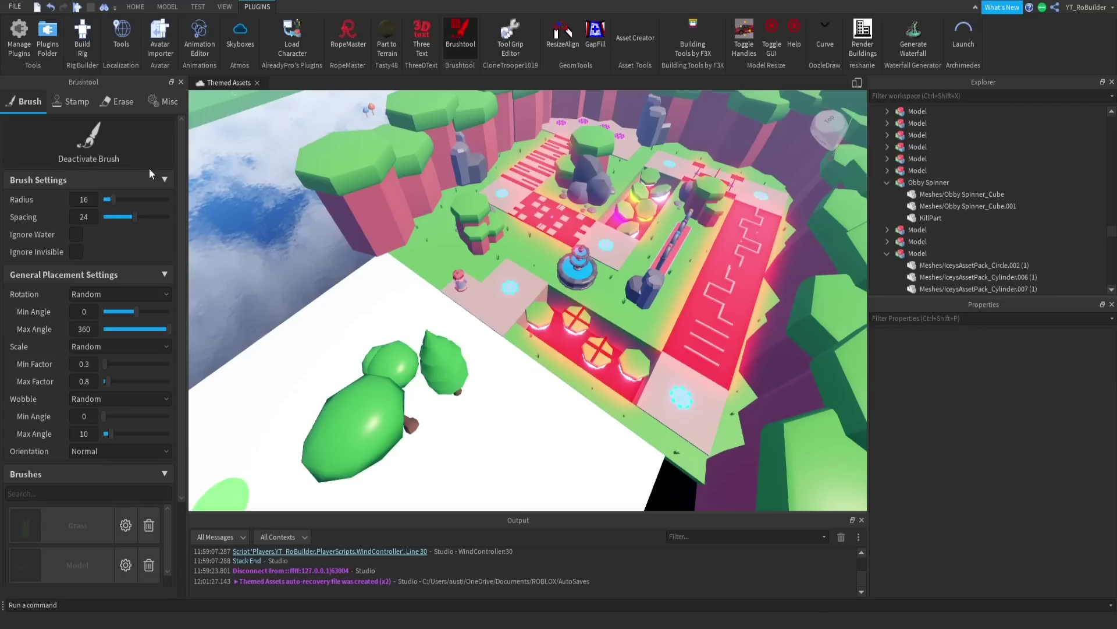
click(434, 251)
click(473, 211)
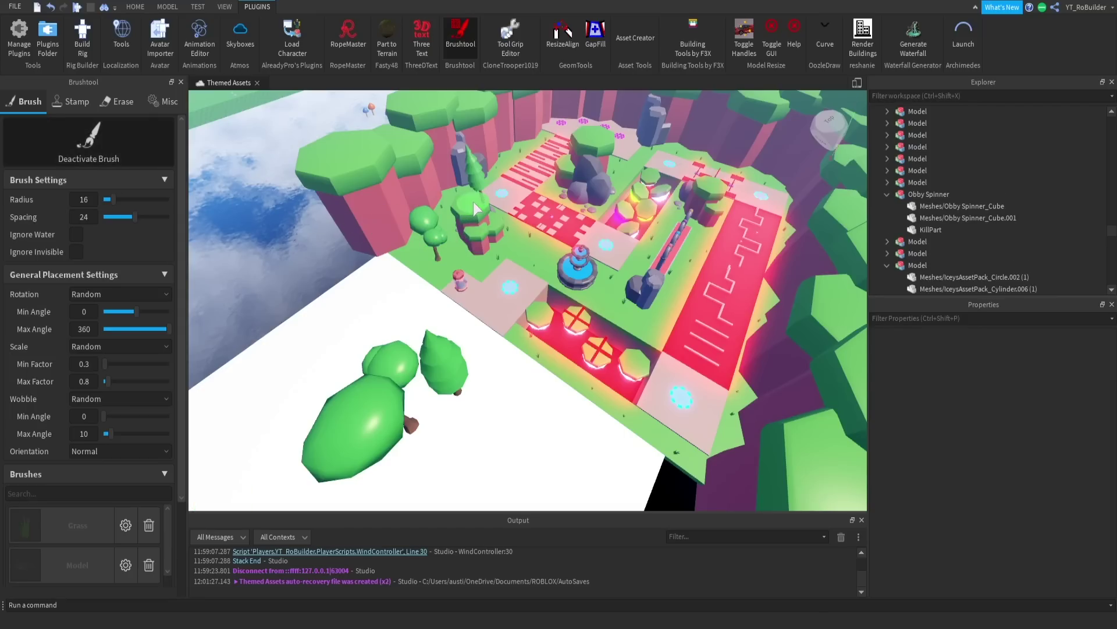
click(539, 250)
click(646, 288)
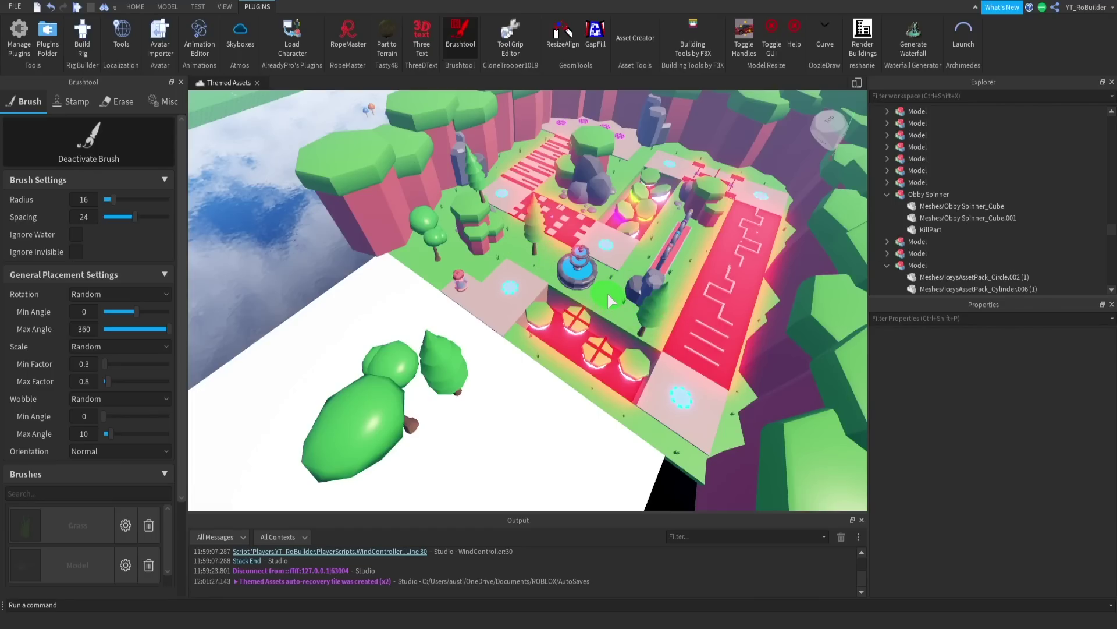
click(715, 192)
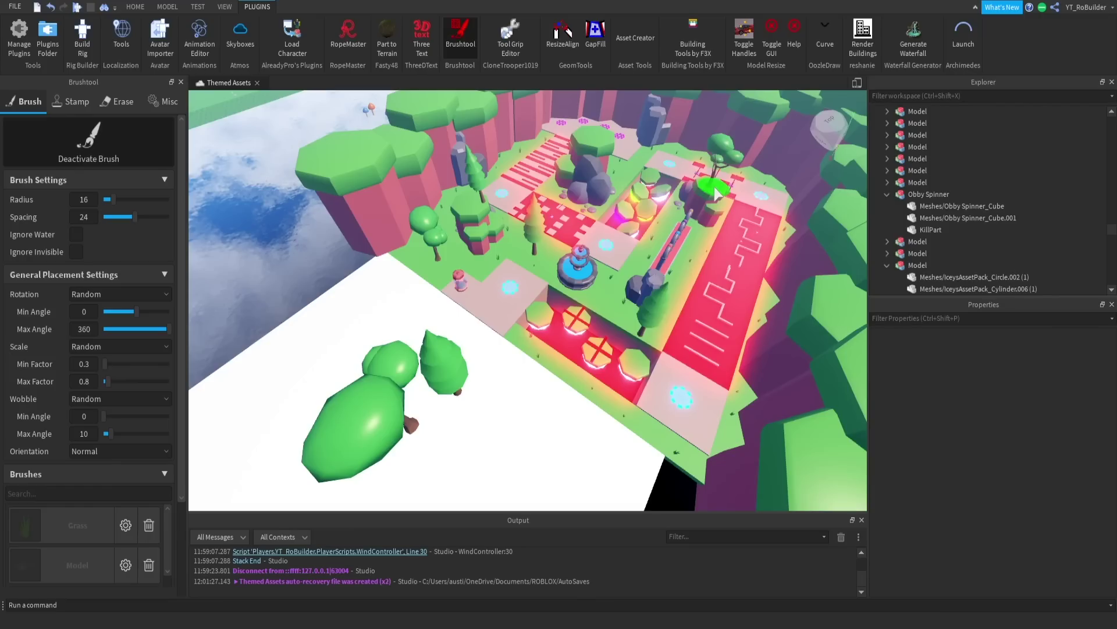
Brush a few trees onto the tops of the cliffs behind the spawn area
right_drag(715, 187, 666, 209)
click(517, 189)
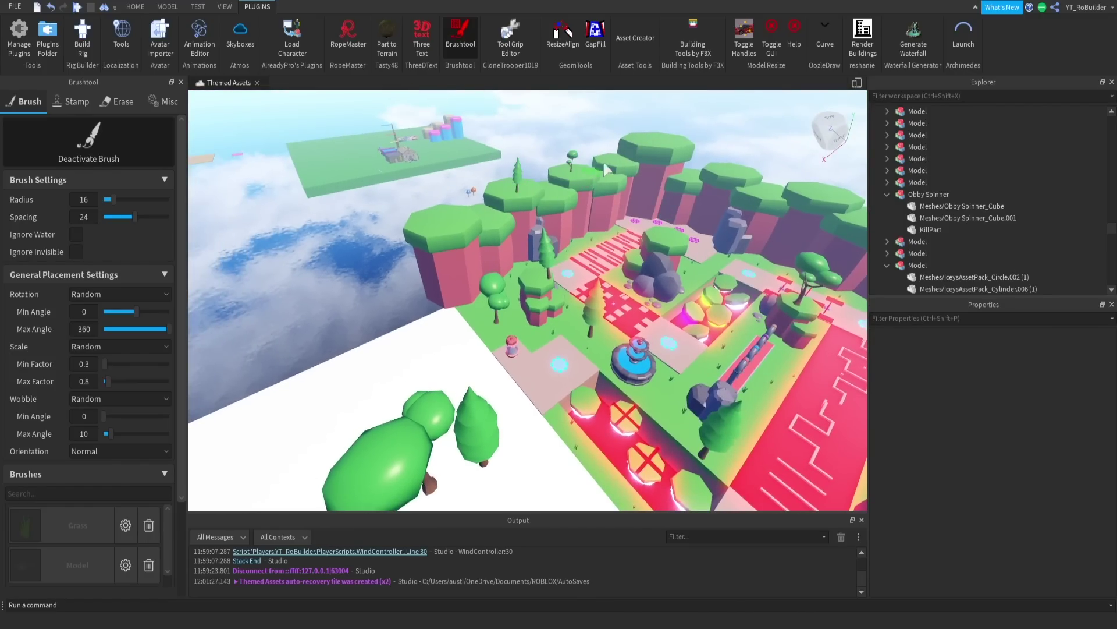
click(668, 147)
Brush a tree onto the grass between the red striped path and the cliff wall
key(w)
right_drag(650, 146, 685, 179)
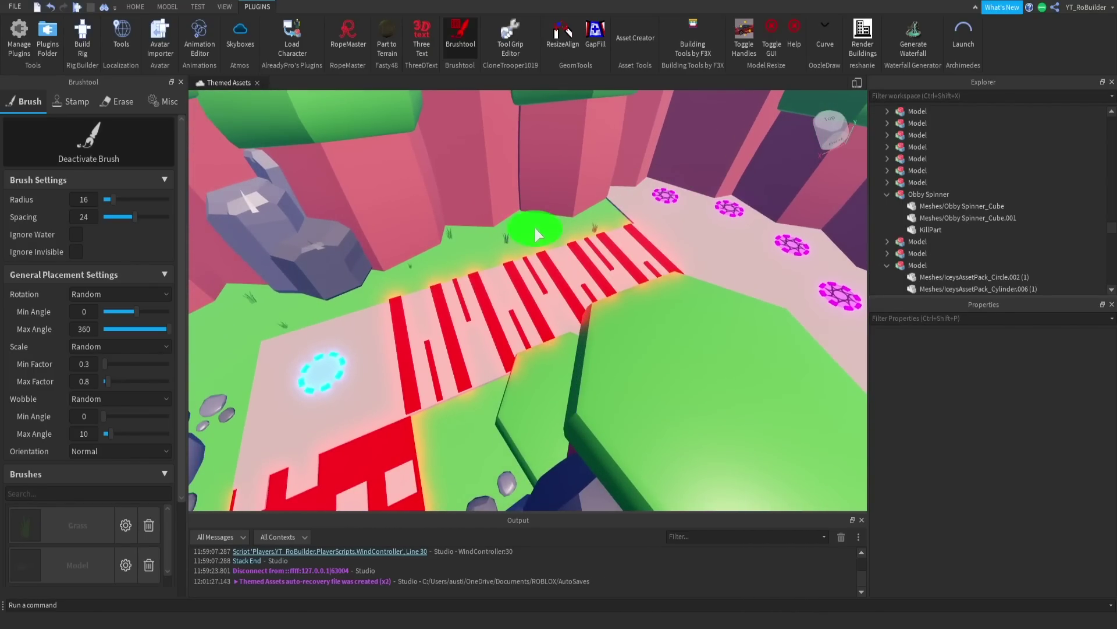
click(535, 230)
scroll(442, 298, down, 8)
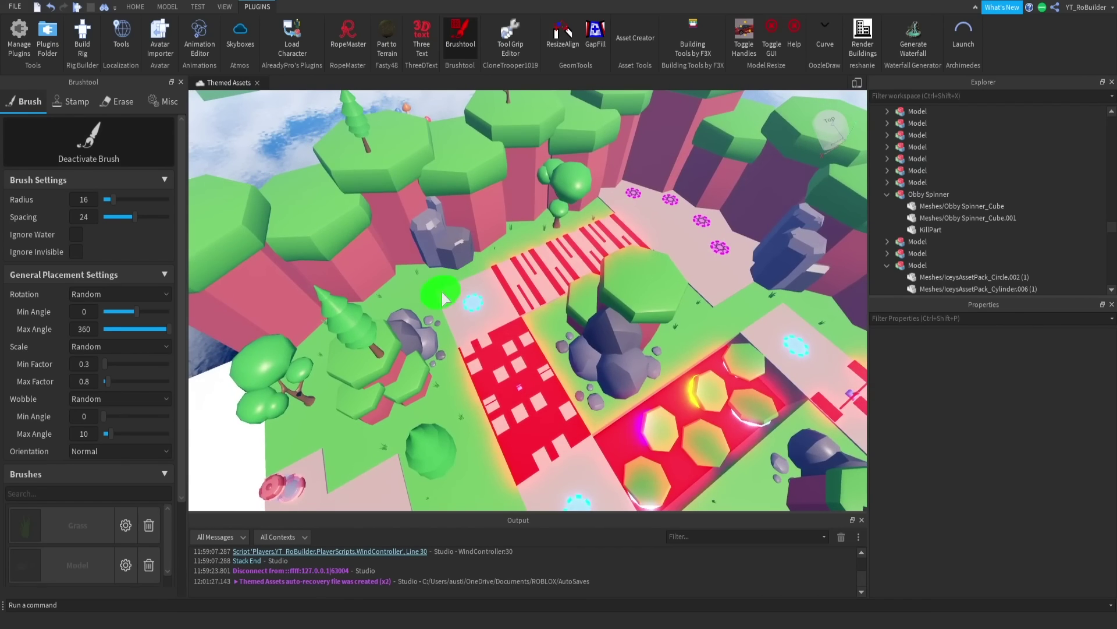
Brush trees onto the raised green platform above the grey boulders
scroll(589, 288, up, 5)
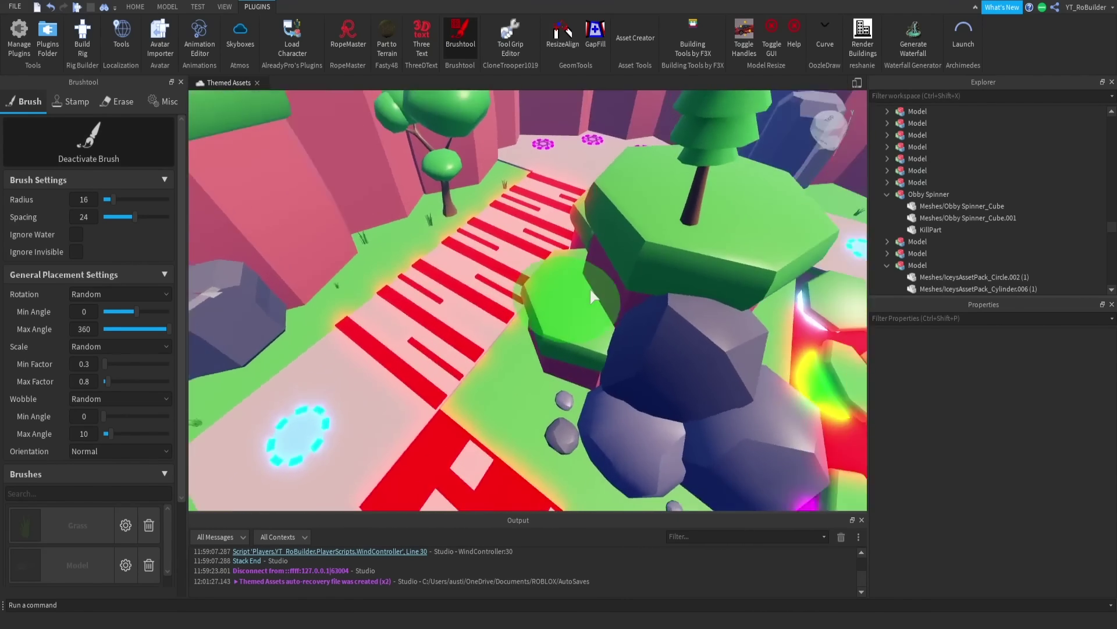
scroll(590, 295, down, 6)
right_drag(590, 295, 590, 294)
scroll(591, 294, up, 5)
scroll(591, 294, down, 6)
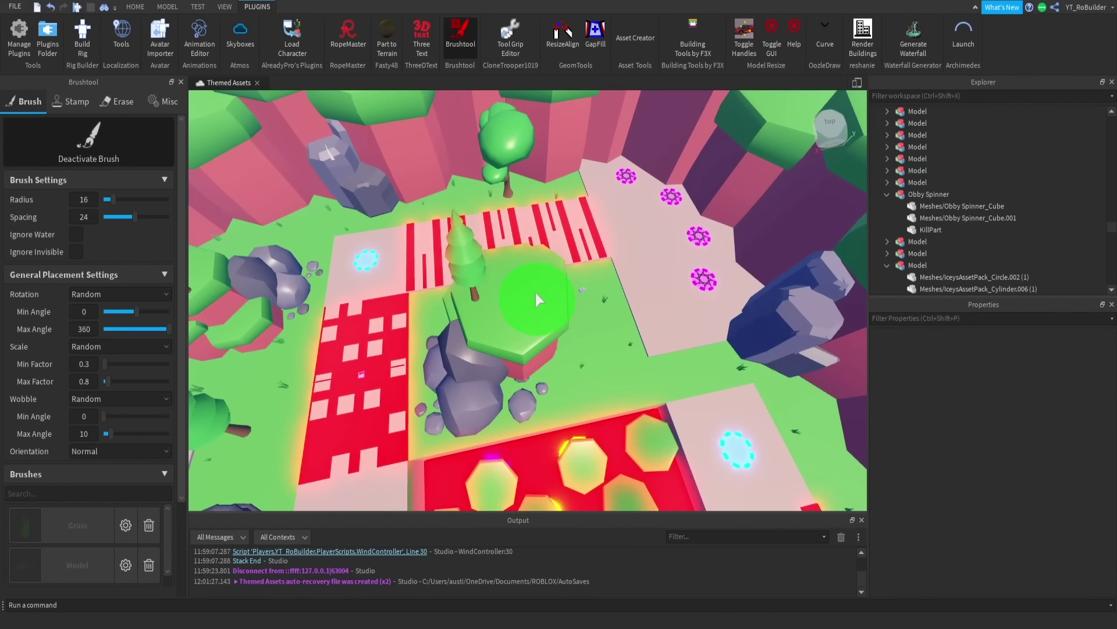
click(534, 291)
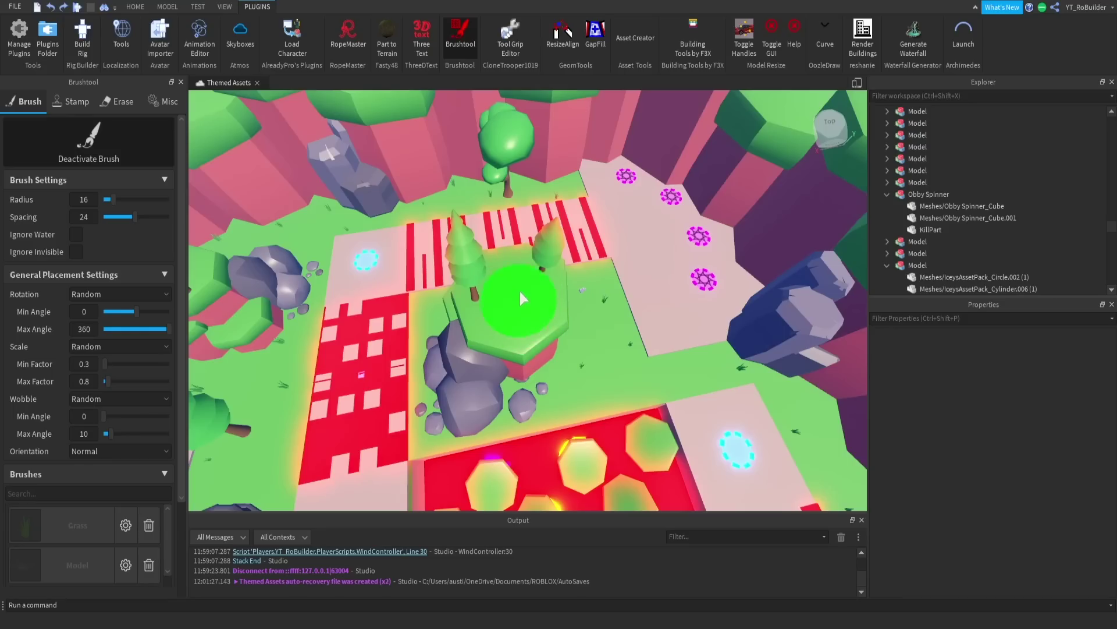
click(517, 307)
Brush trees onto the grass beside the area with the magenta circles
key(w)
mouse_move(600, 320)
right_down()
mouse_move(550, 335)
mouse_move(604, 326)
mouse_move(600, 317)
right_up()
click(568, 253)
Brush trees onto the grass around the row of arches, between the fountain and the long red path
right_drag(568, 252, 603, 265)
mouse_move(575, 219)
right_down()
mouse_move(593, 242)
mouse_move(641, 233)
right_up()
key(w)
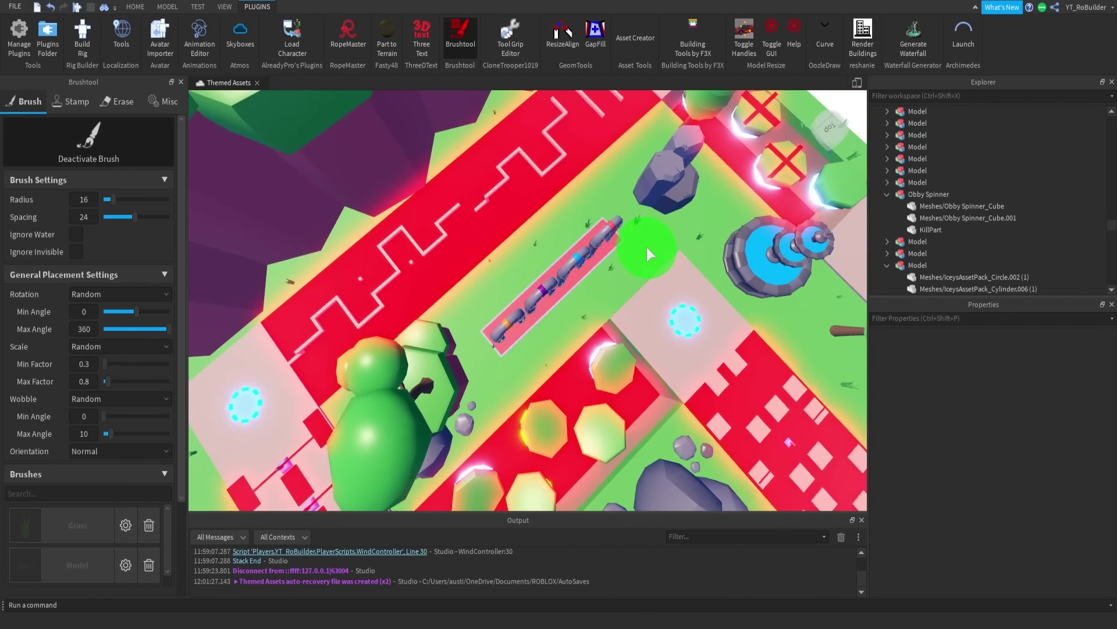
click(647, 247)
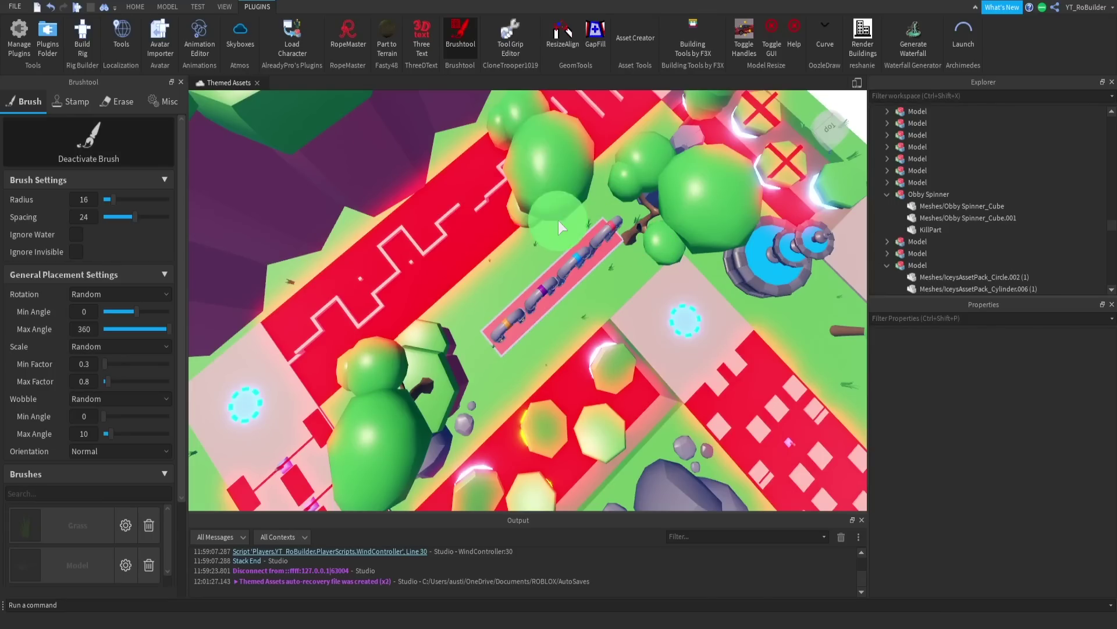
right_drag(558, 220, 560, 282)
click(506, 326)
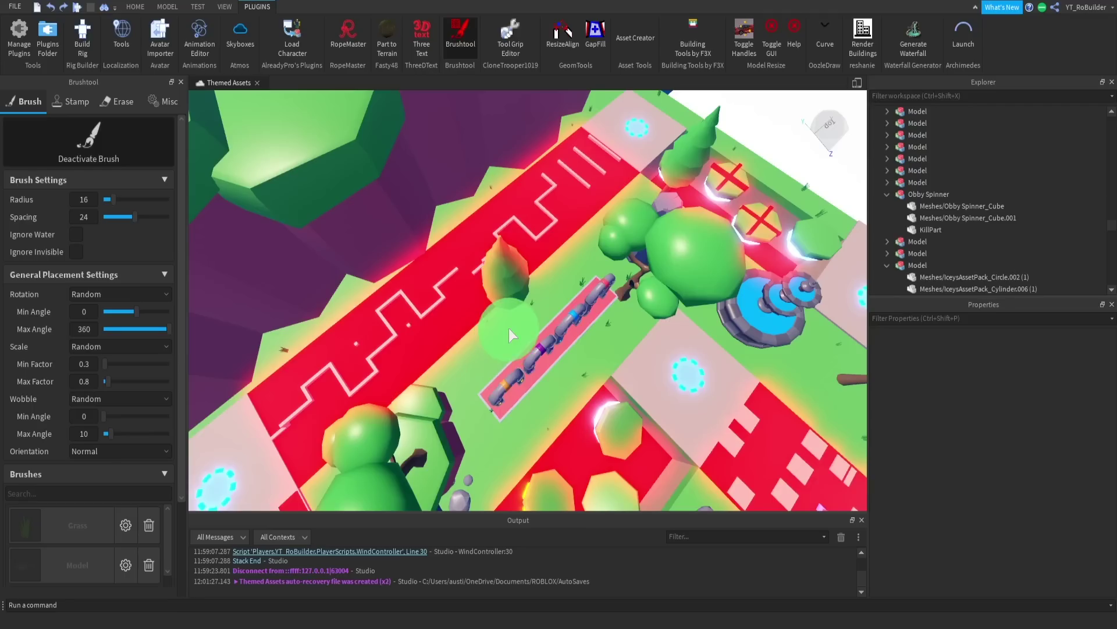
Brush a tree onto the grass corner beside the checkpoint at the end of the long red path, and deactivate the brush
right_drag(532, 288, 560, 167)
key(w)
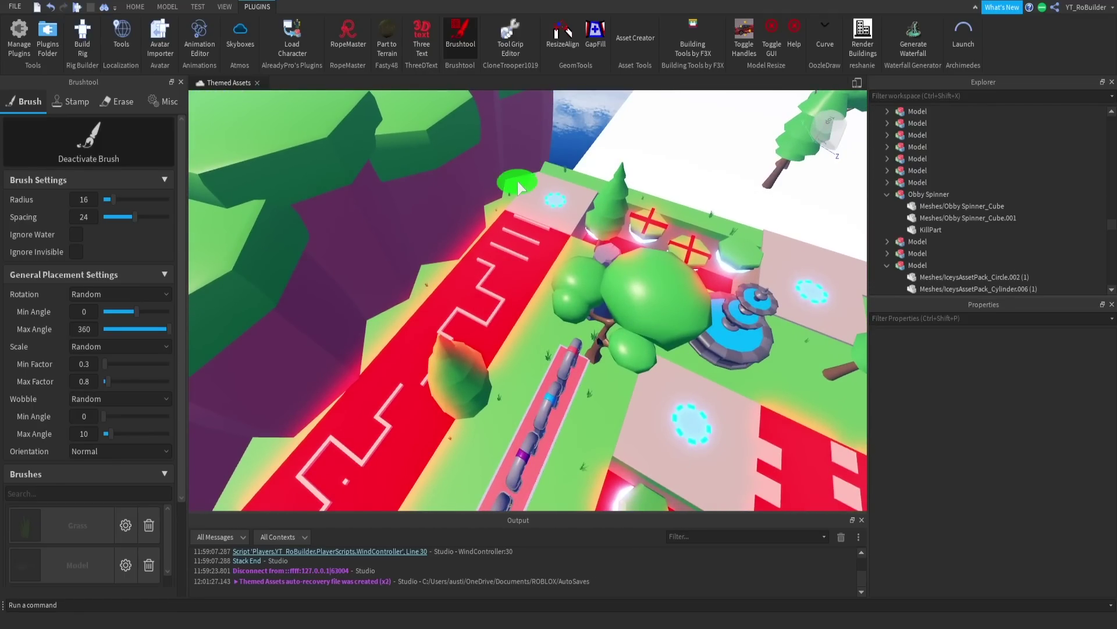
click(517, 182)
key(w)
right_drag(532, 186, 551, 195)
key(s)
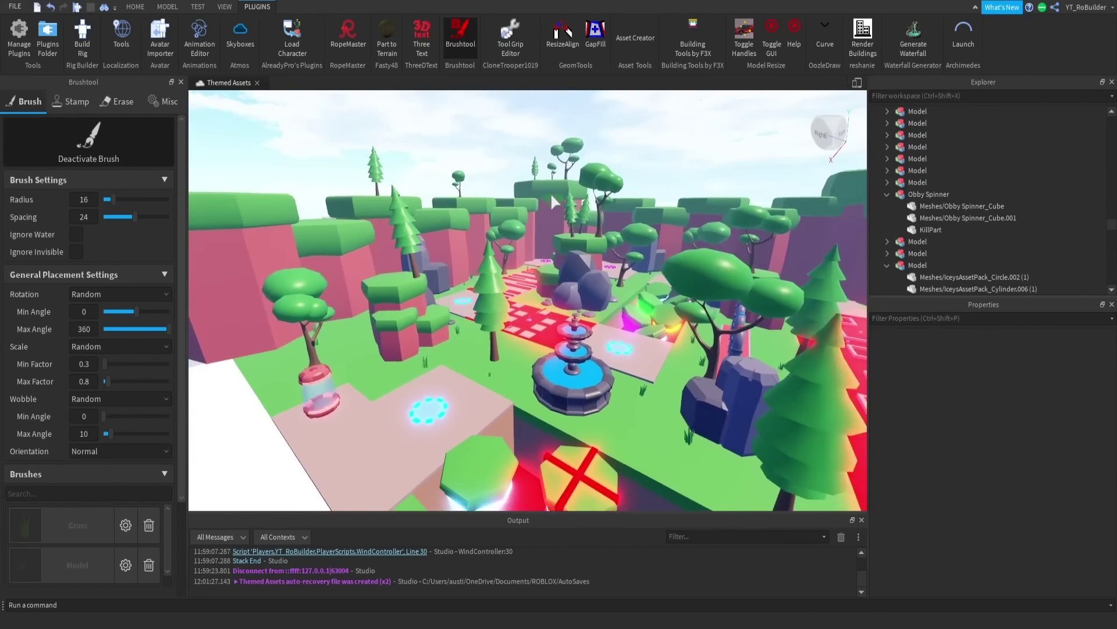
key(s)
key(d)
click(83, 148)
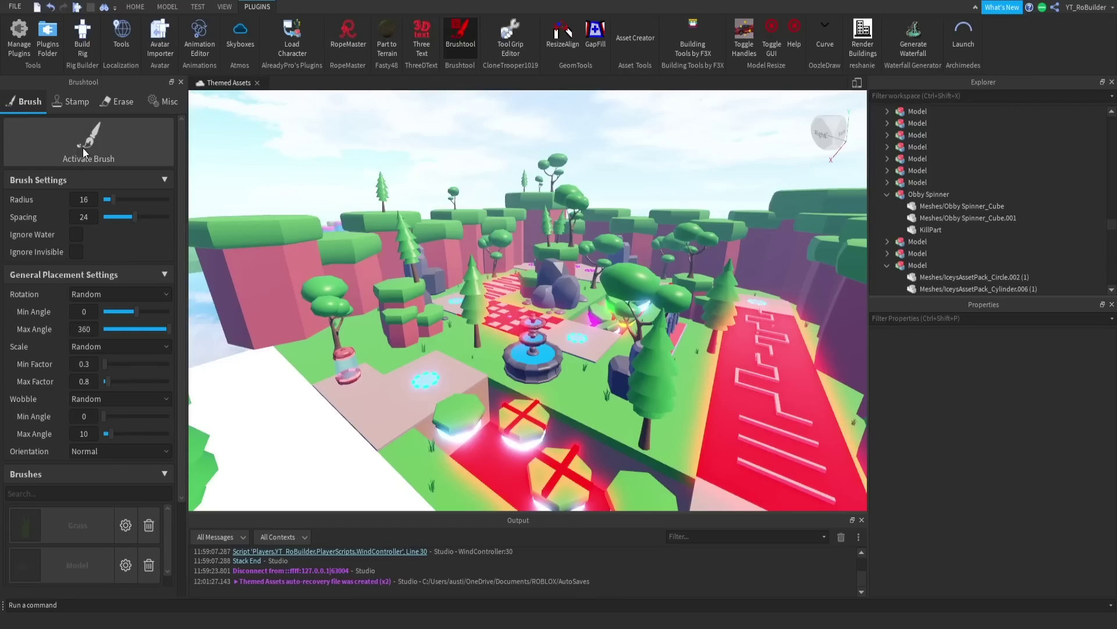
Delete the two source trees from the white baseplate
key(s)
right_drag(458, 237, 434, 249)
click(416, 290)
shift+click(321, 280)
key(Delete)
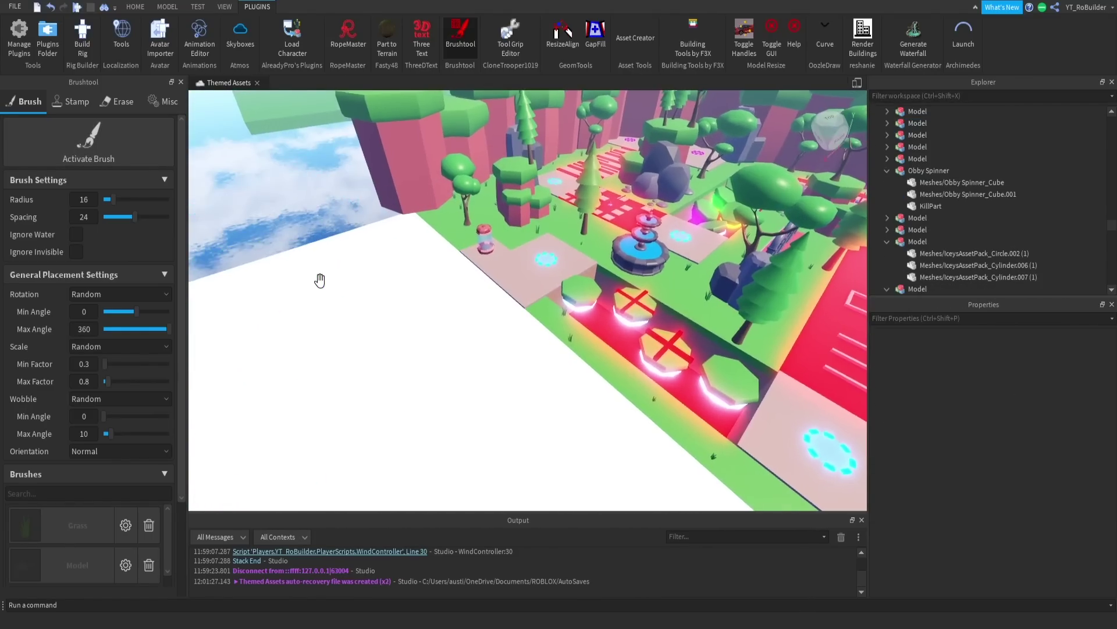
Move the tree beside the egg capsule slightly down so its trunk sits in the grass
scroll(451, 248, down, 10)
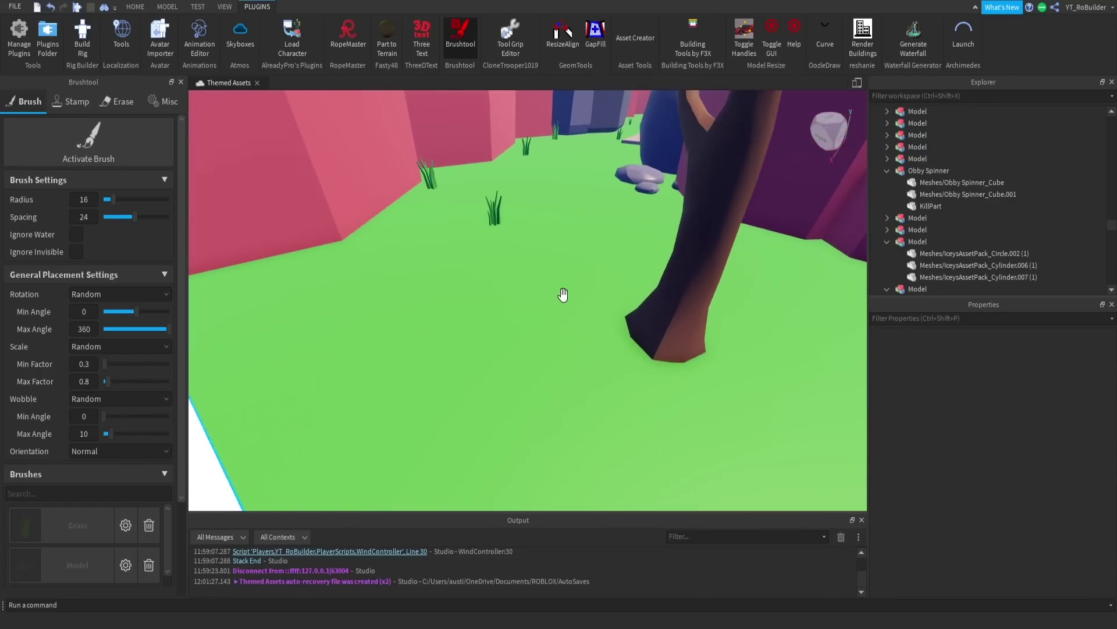
key(w)
right_drag(563, 294, 609, 295)
key(s)
click(609, 294)
key(d)
key(s)
click(133, 7)
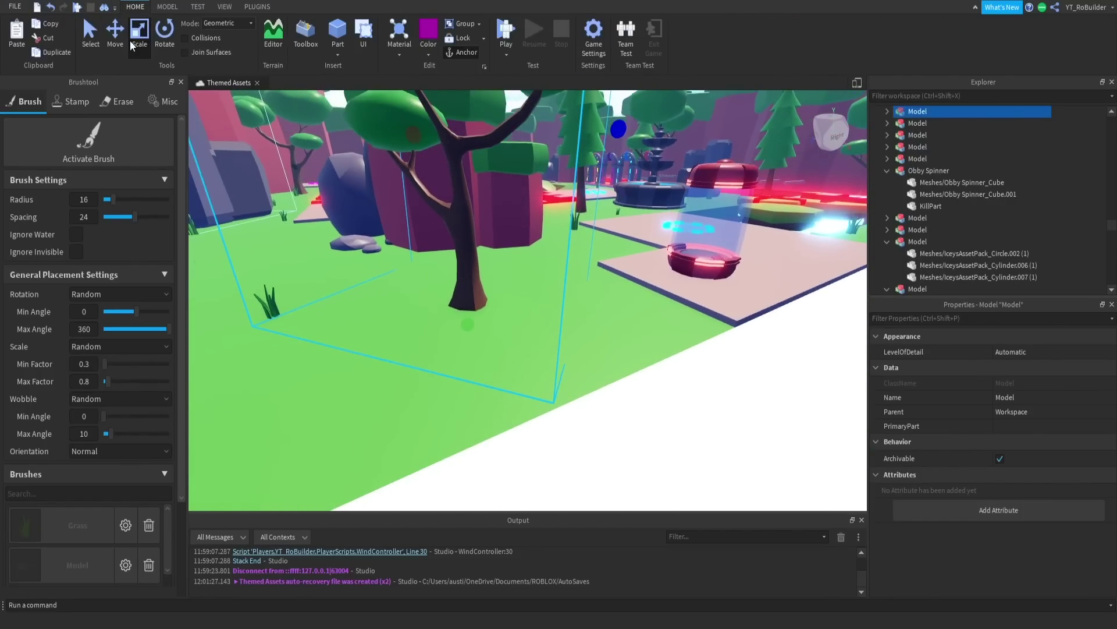
click(118, 41)
drag(469, 334, 469, 341)
Select the trees on the raised platform above the boulders and move them together slightly down into its surface
right_drag(469, 340, 506, 293)
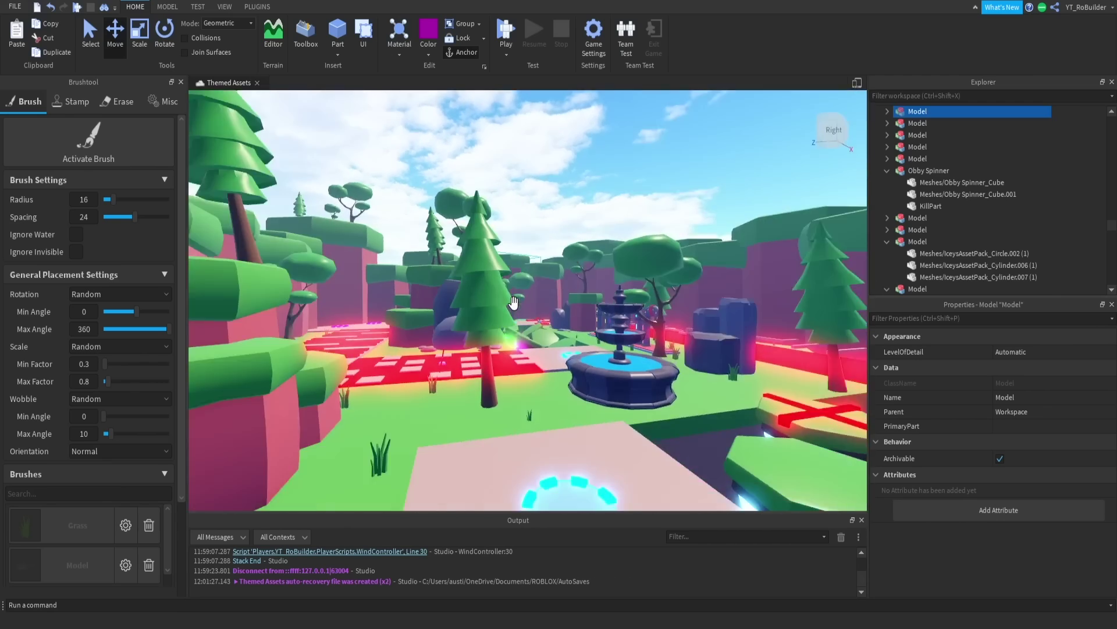
click(579, 274)
click(165, 34)
right_drag(654, 281, 553, 265)
key(w)
key(a)
click(554, 297)
ctrl+click(599, 267)
key(w)
key(s)
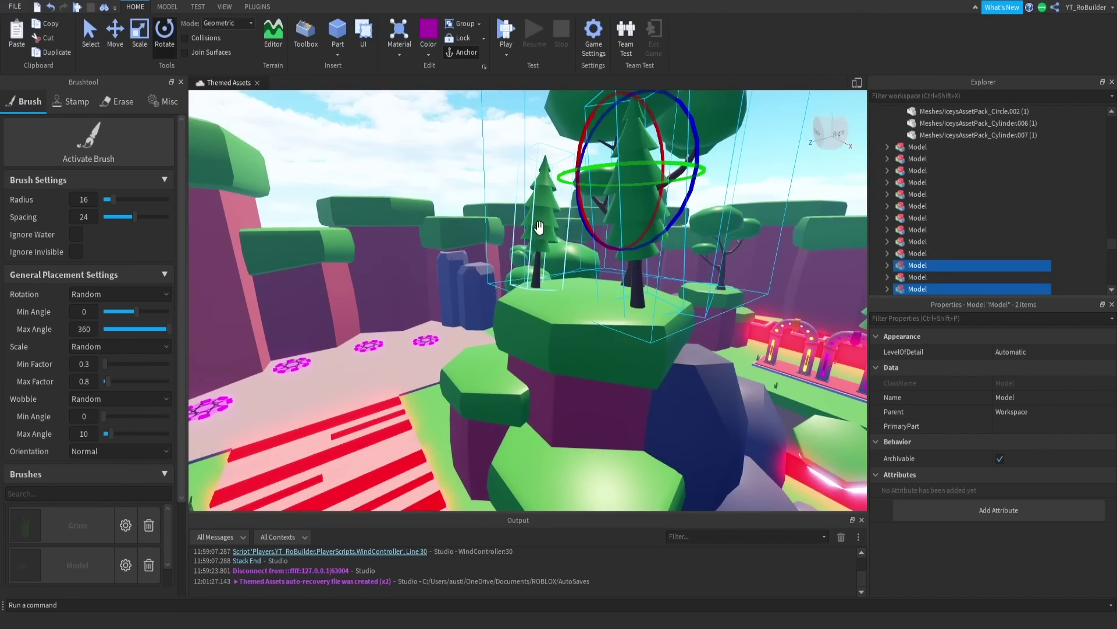
ctrl+click(541, 229)
click(119, 36)
drag(617, 319, 616, 324)
Lower the tree on the grass beside the magenta circles and the tree by the neighbouring checkpoint into the ground
right_drag(532, 303, 532, 302)
click(532, 303)
key(w)
key(w)
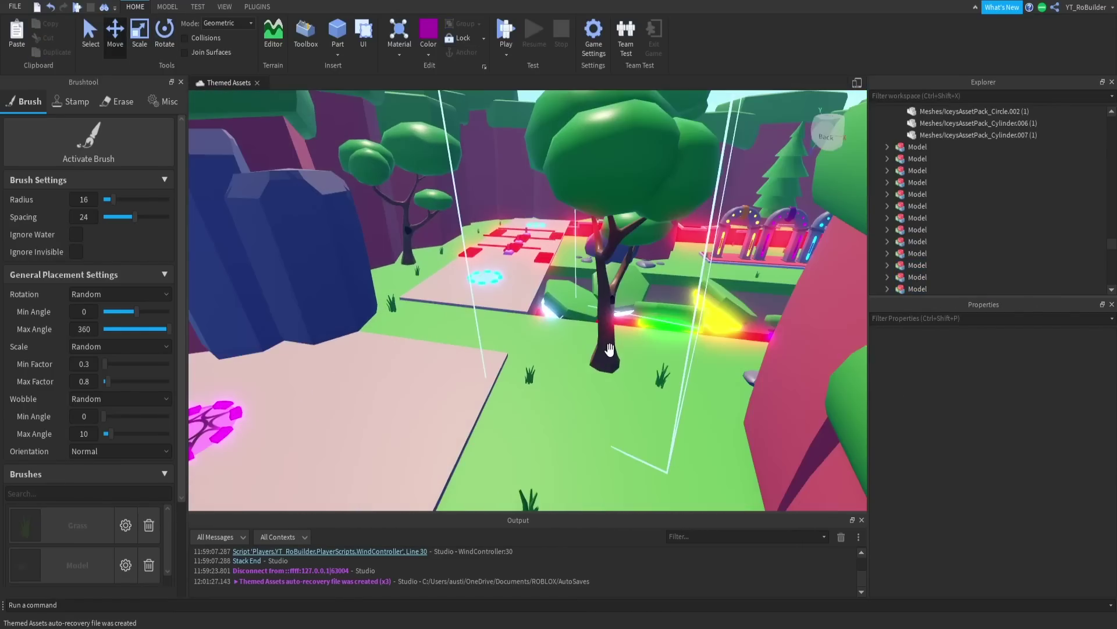
click(606, 350)
drag(586, 390, 586, 396)
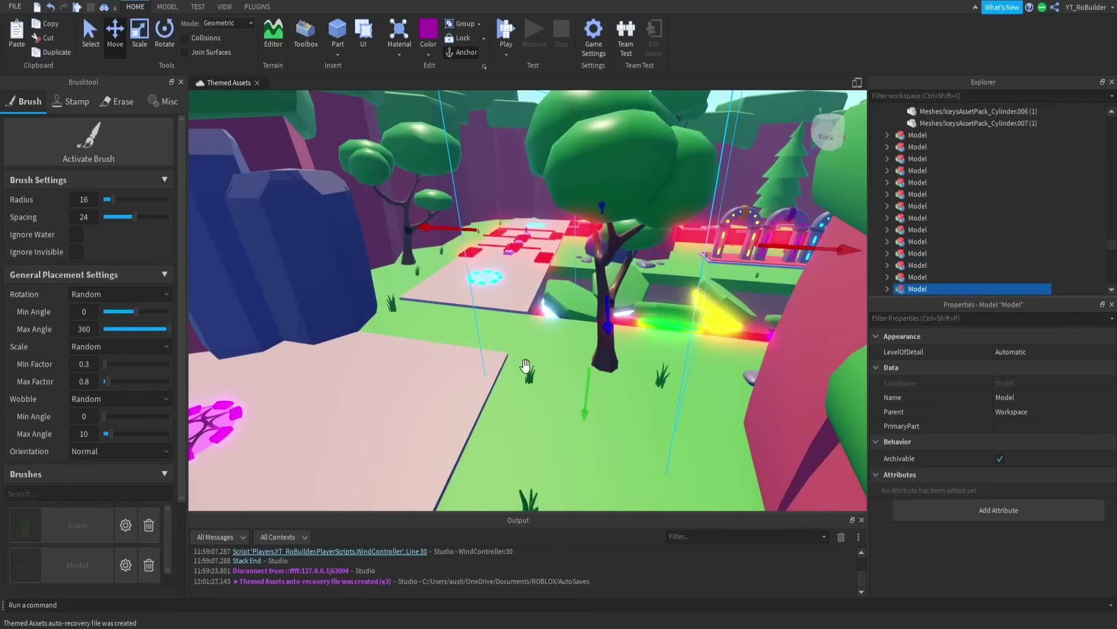
click(404, 235)
drag(432, 297, 430, 303)
Lower the round-canopy tree on the small raised platform near the arches onto its surface
key(w)
right_drag(459, 277, 480, 368)
click(480, 368)
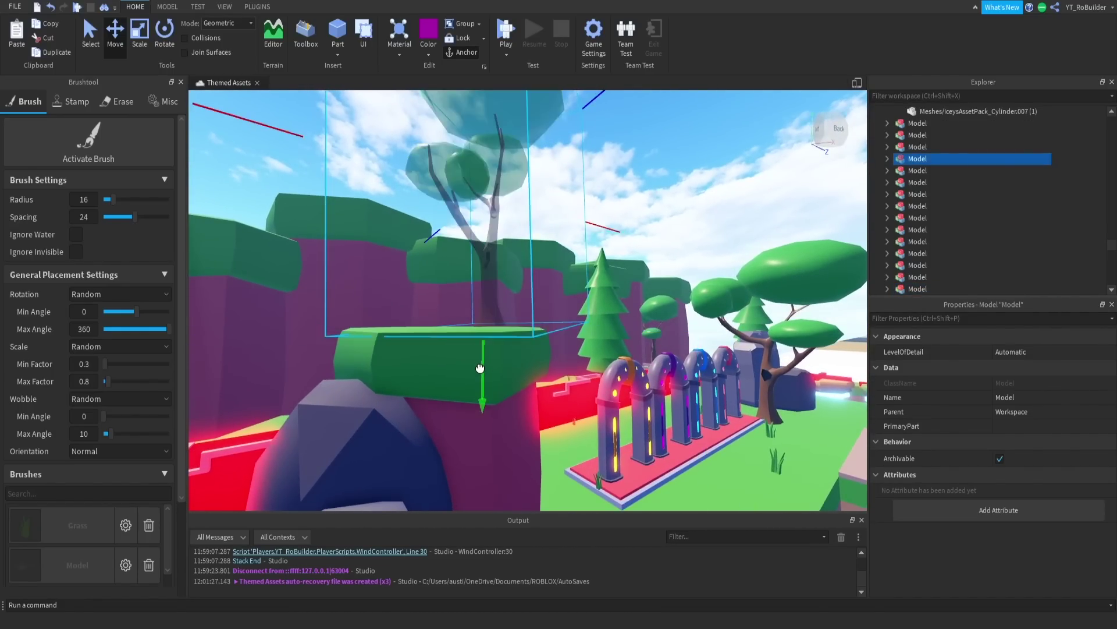
drag(481, 368, 482, 376)
Rotate the tree at the far end of the long red path about its vertical axis, away from the cliff wall
key(w)
right_drag(489, 360, 498, 385)
click(502, 410)
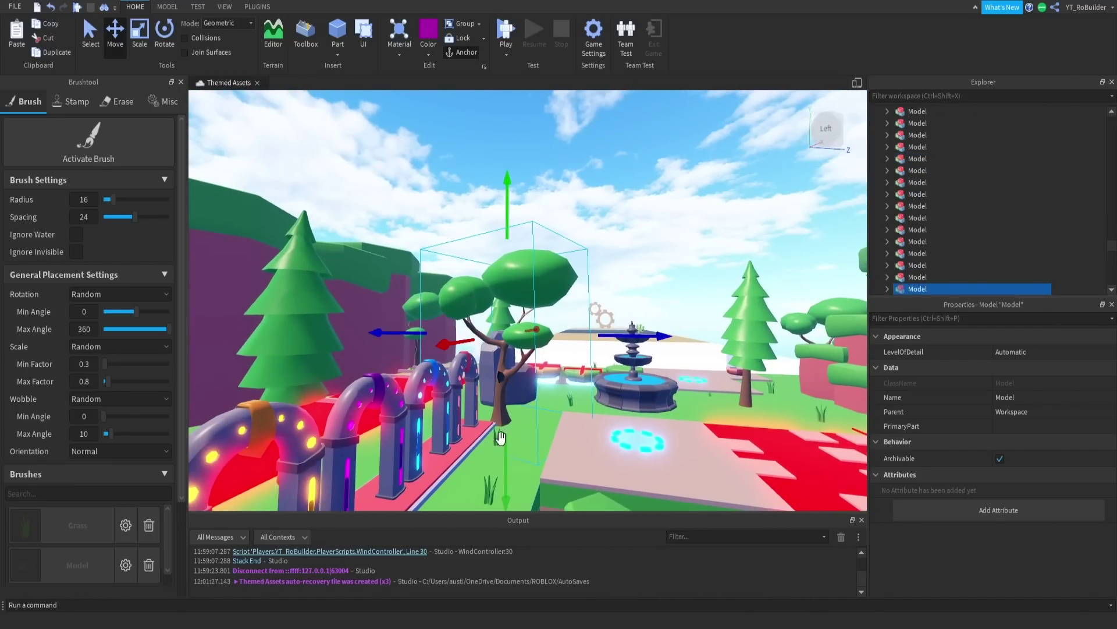
key(f)
key(ctrl+4)
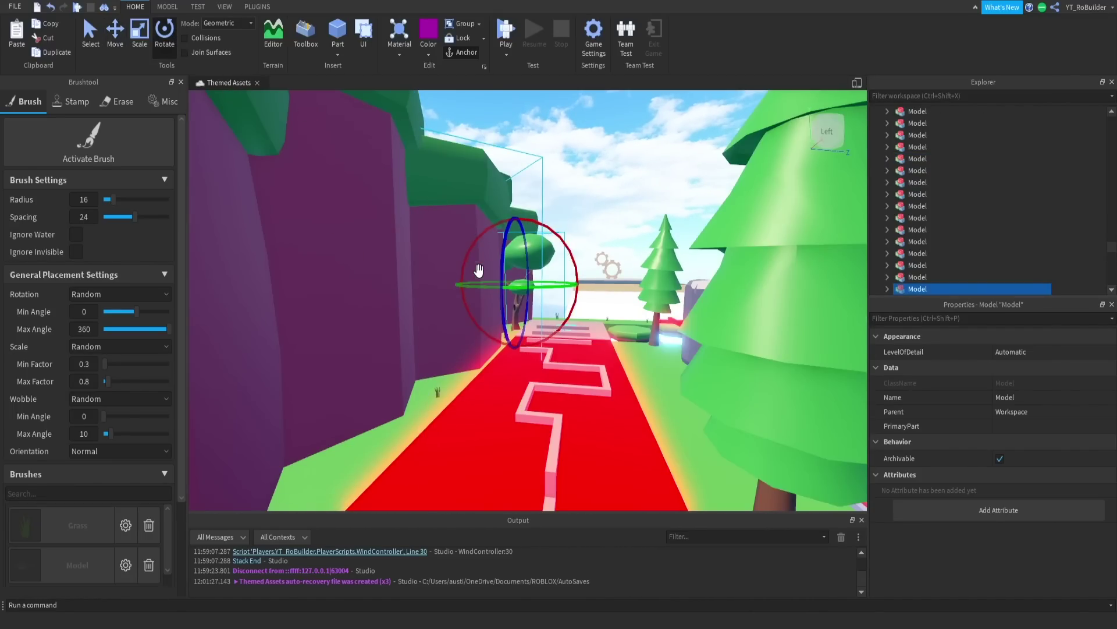
drag(504, 288, 551, 286)
Examine the decorated zone up close, including the magenta circles, the striped path and the red path with square tiles
click(578, 222)
key(w)
mouse_move(578, 221)
right_down()
mouse_move(569, 228)
mouse_move(594, 229)
right_up()
key(w)
key(s)
key(a)
key(w)
key(d)
key(s)
right_drag(631, 295, 631, 295)
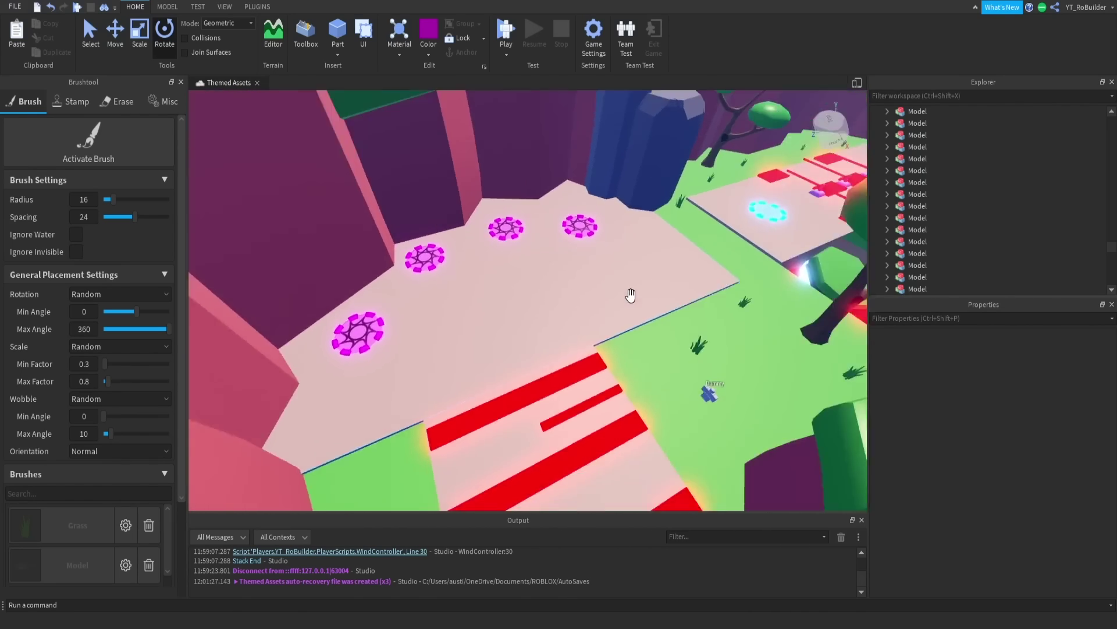
right_drag(416, 389, 416, 389)
key(d)
key(w)
right_drag(606, 386, 606, 386)
key(w)
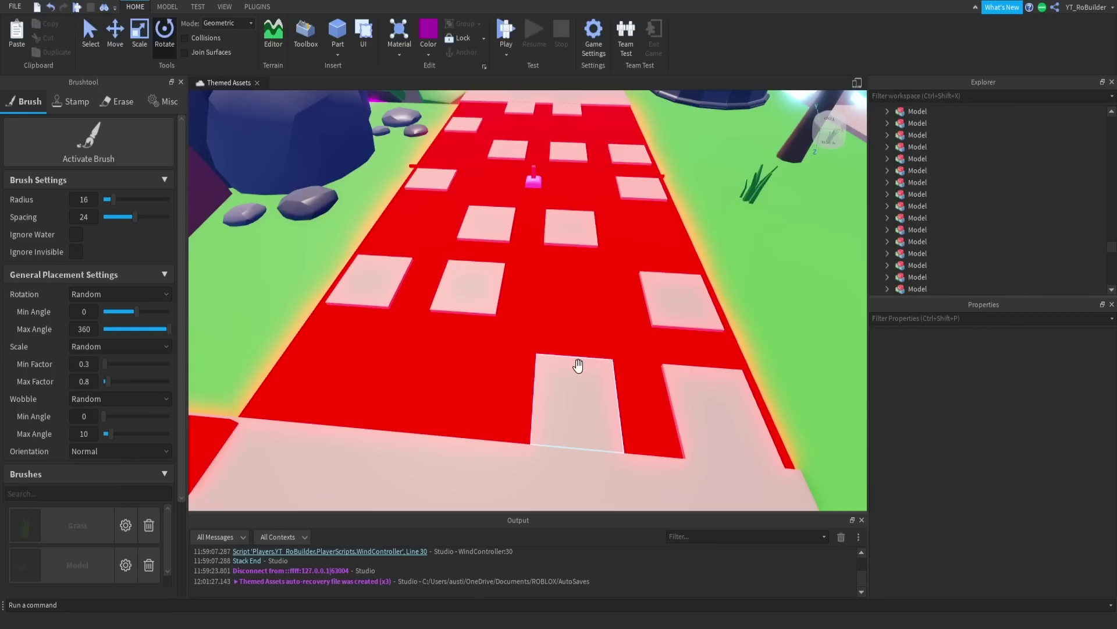
right_drag(578, 365, 569, 351)
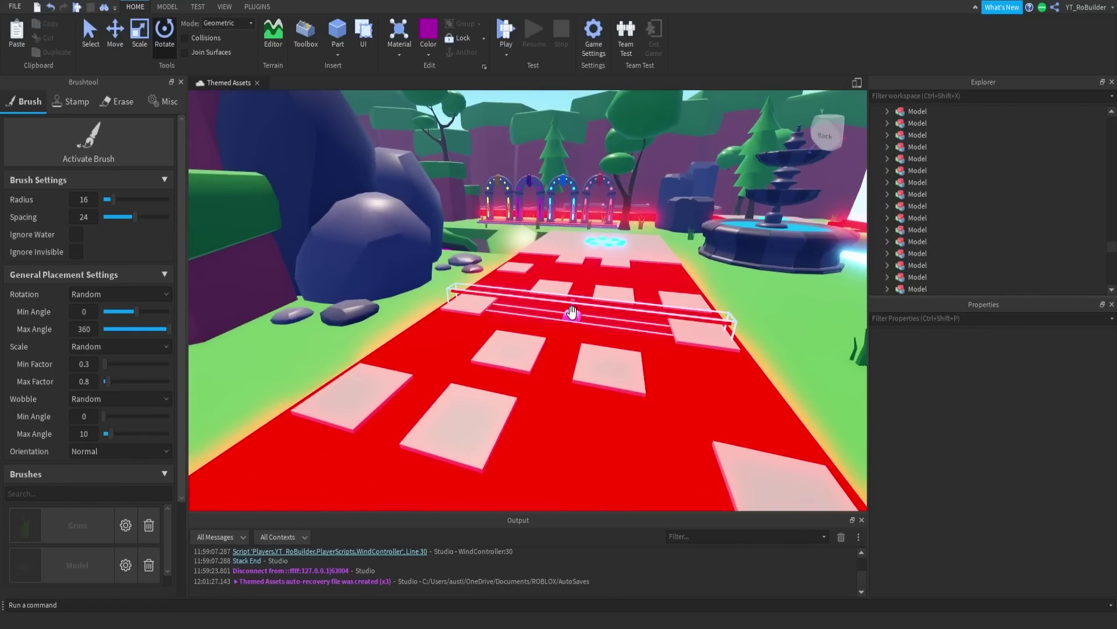
Try rotating the post and kill bar of the spinner on the square-tiled red path about the vertical axis, and return them to their starting orientation
right_drag(583, 320, 584, 321)
key(w)
click(609, 260)
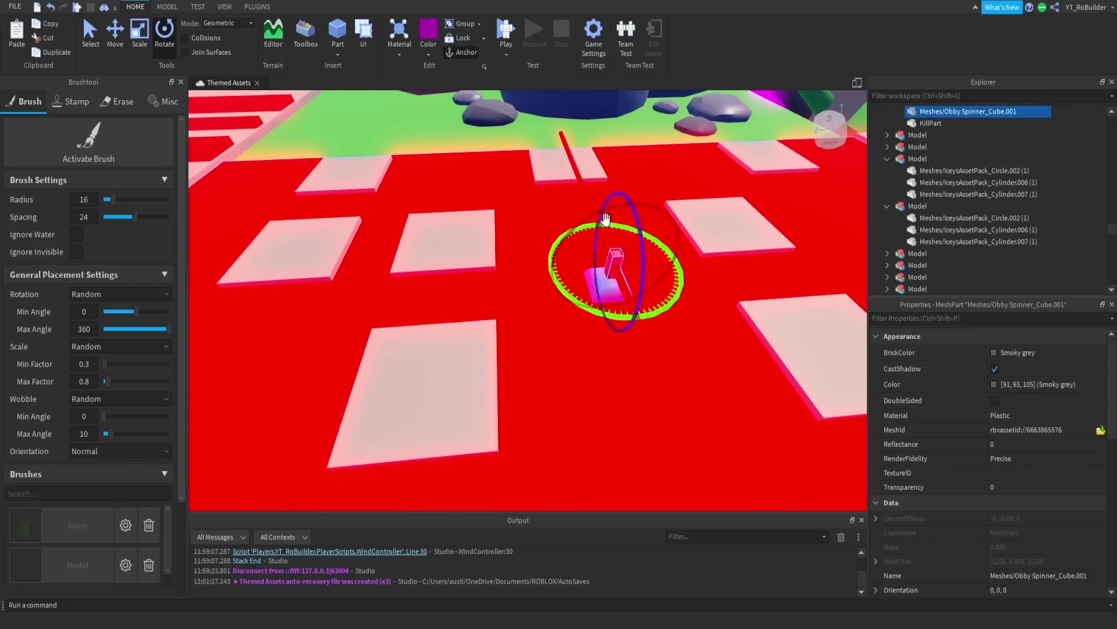
ctrl+click(601, 295)
drag(597, 308, 614, 292)
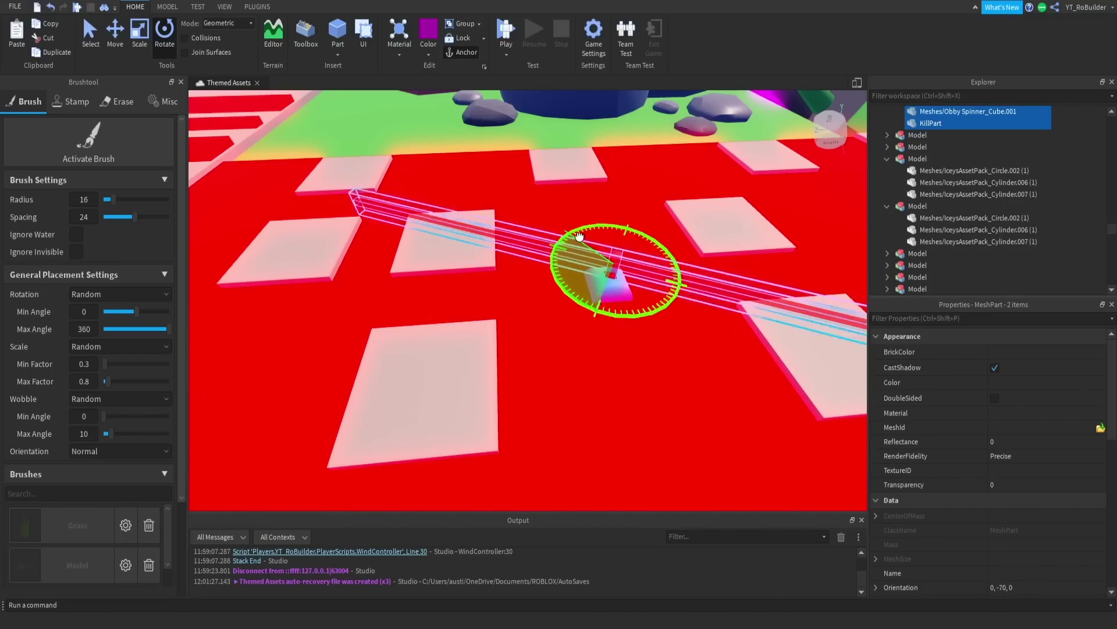
drag(628, 228, 605, 281)
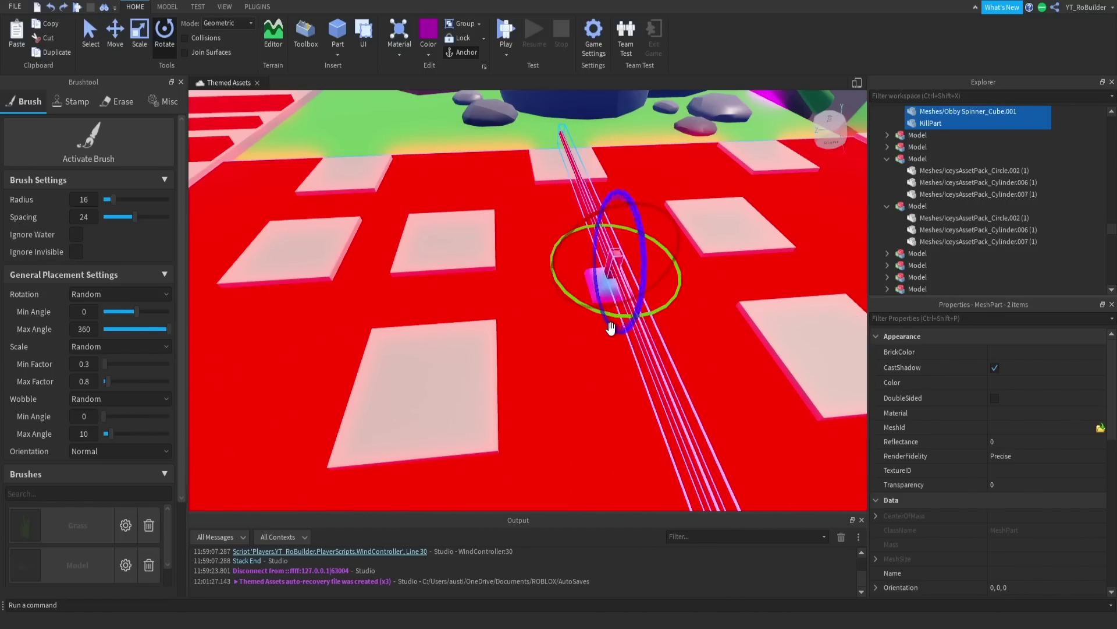
scroll(611, 327, down, 10)
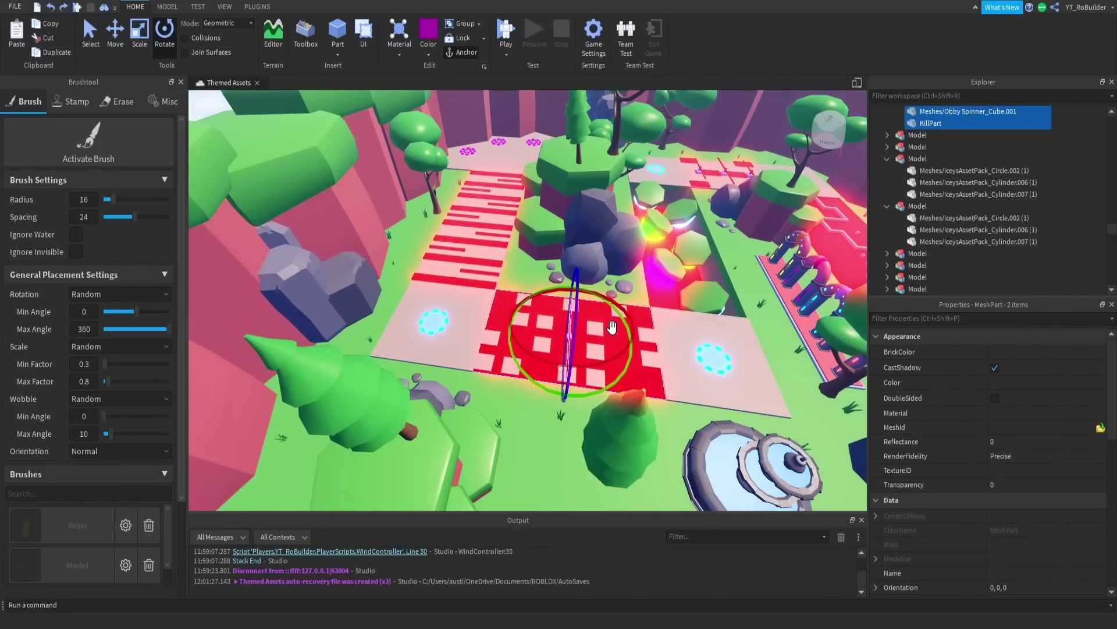
scroll(612, 327, down, 3)
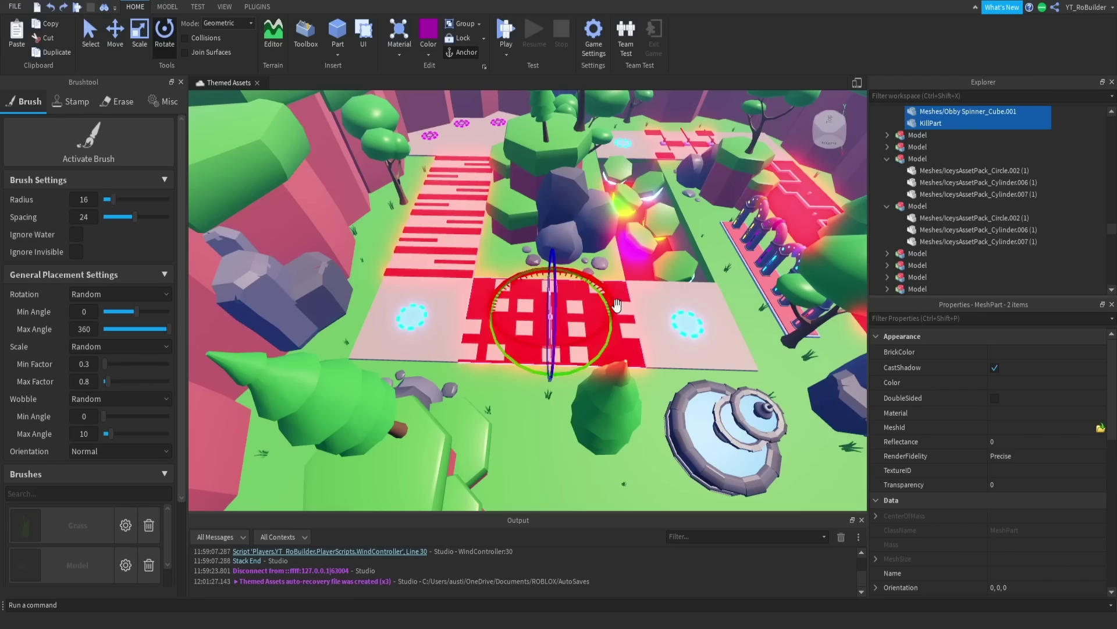
right_drag(617, 305, 616, 278)
click(624, 271)
Examine the square-tiled red path and the glowing green polygonal platforms beyond its checkpoint up close
scroll(584, 308, up, 3)
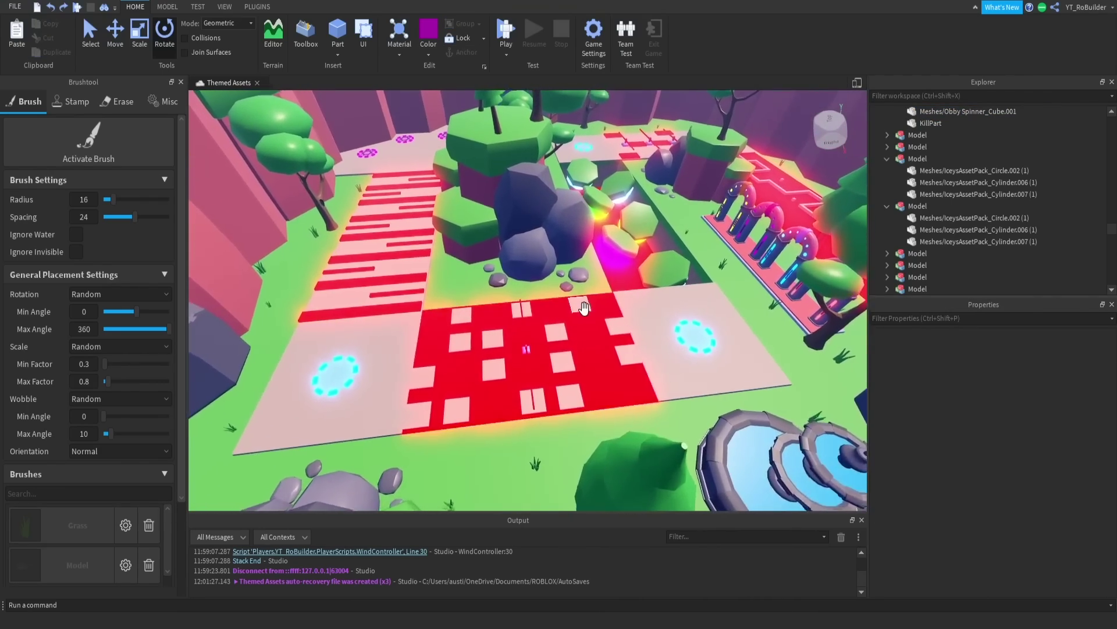
scroll(584, 307, up, 6)
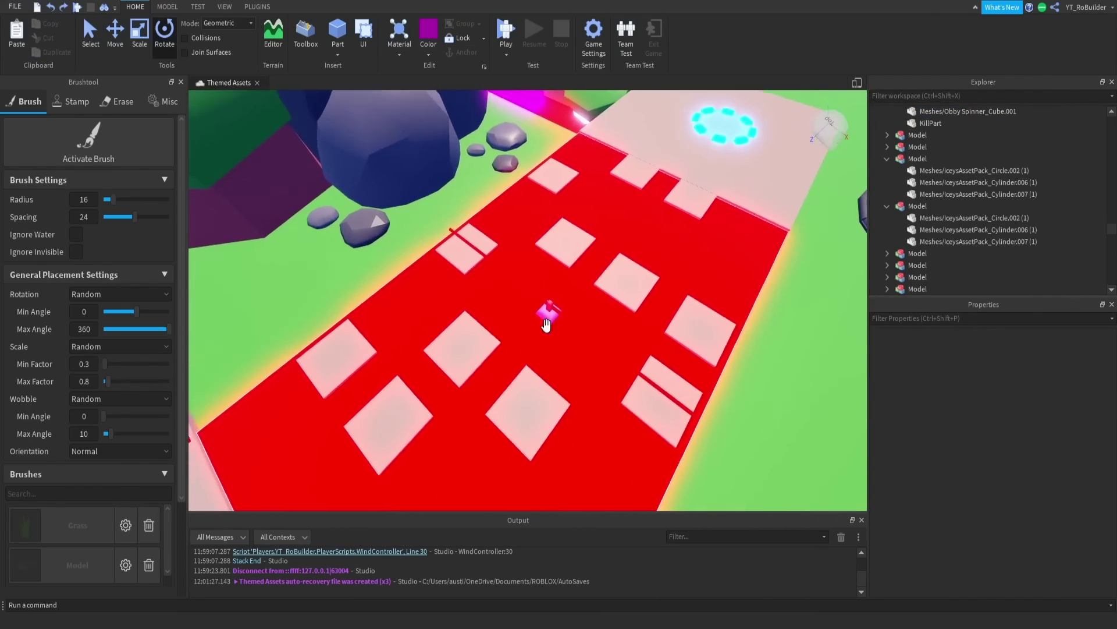
scroll(541, 315, down, 4)
right_drag(524, 297, 513, 304)
scroll(514, 303, up, 4)
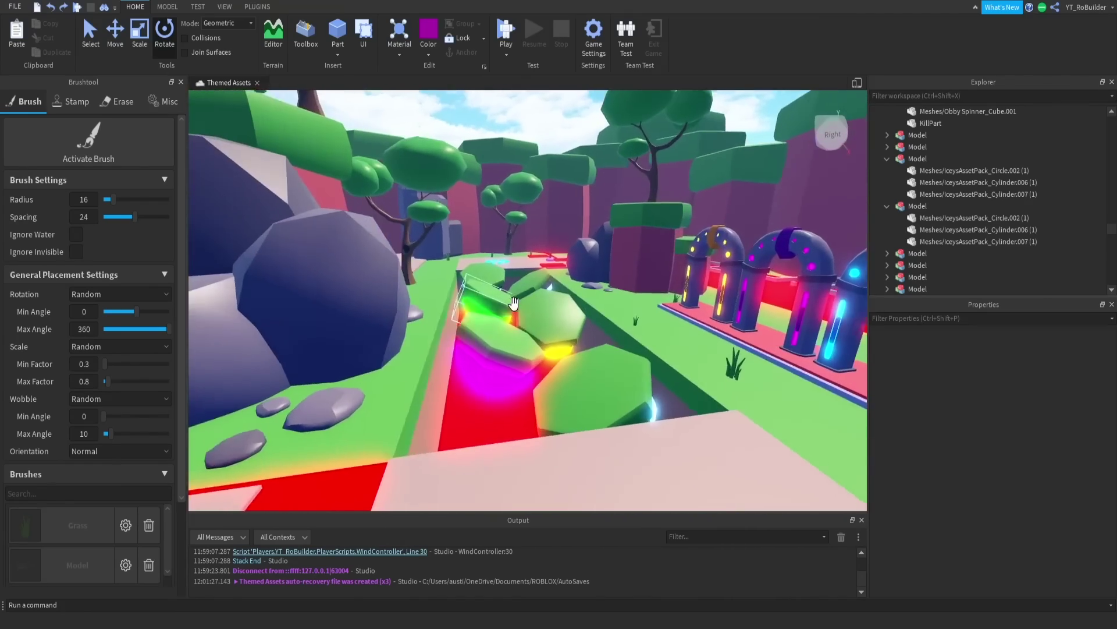
scroll(514, 301, up, 6)
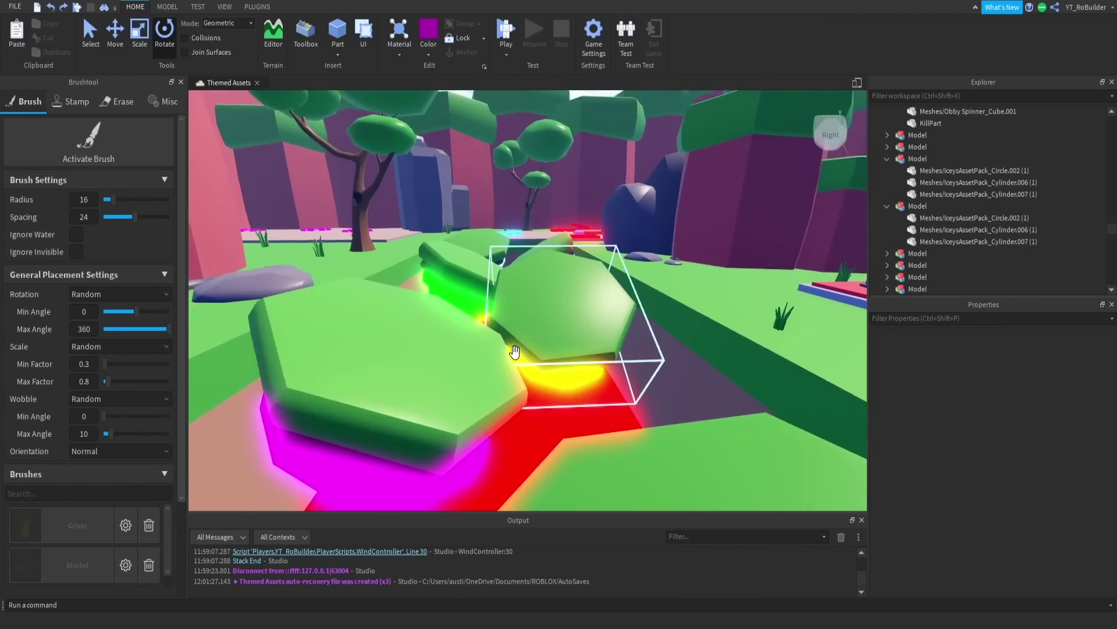
scroll(515, 351, up, 6)
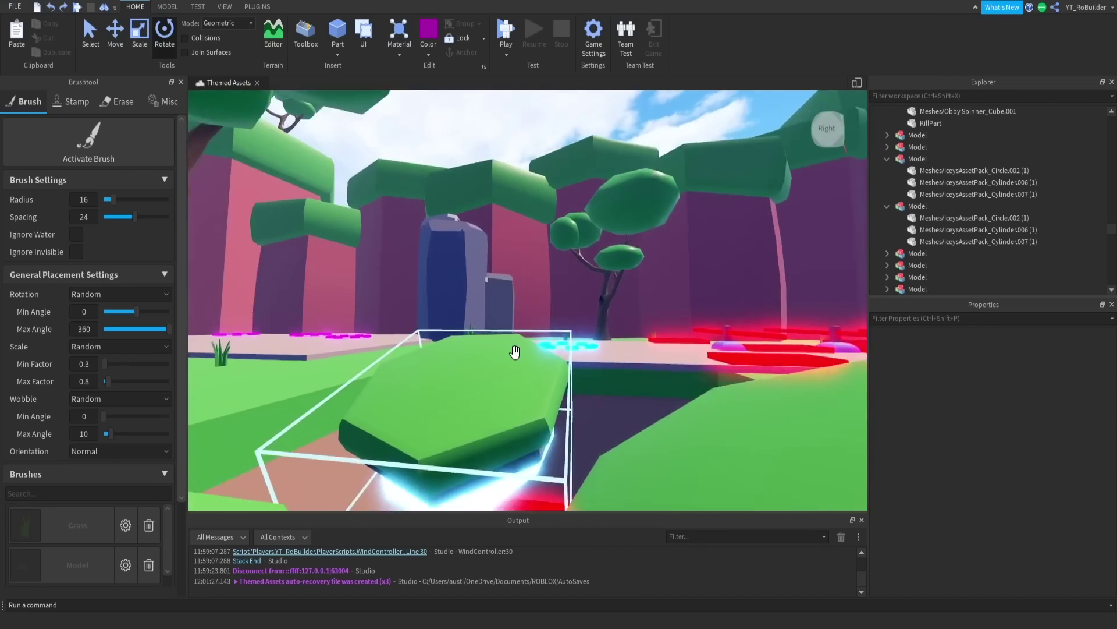
Rotate the nearest spinner on the path with three spinners about its vertical axis
key(w)
right_drag(515, 352, 515, 352)
key(s)
key(w)
key(s)
key(w)
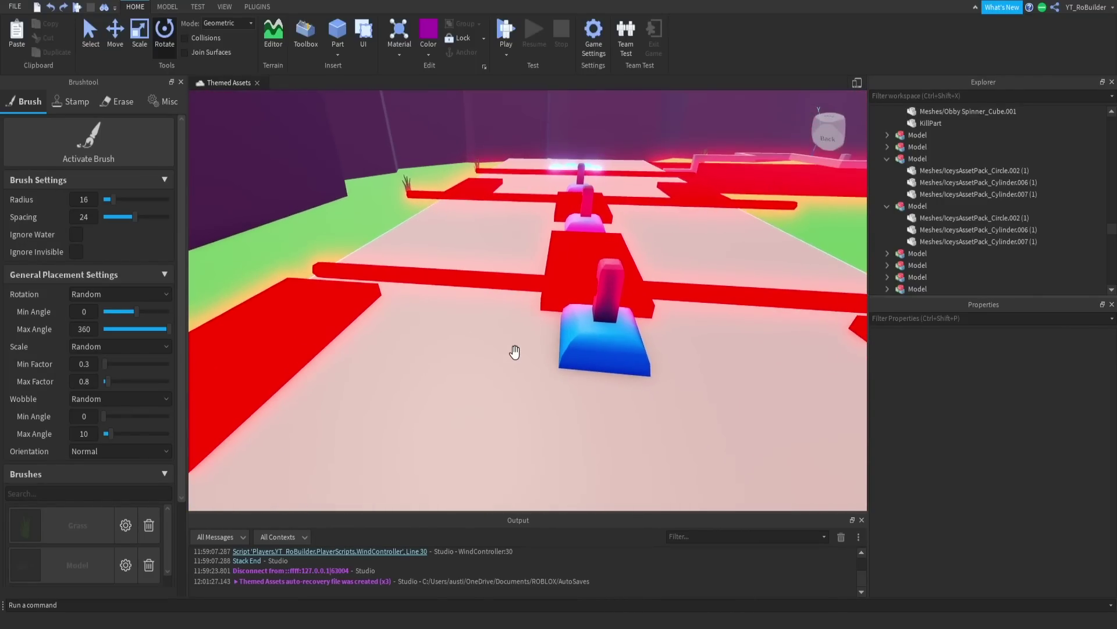
click(568, 324)
right_drag(567, 324, 543, 314)
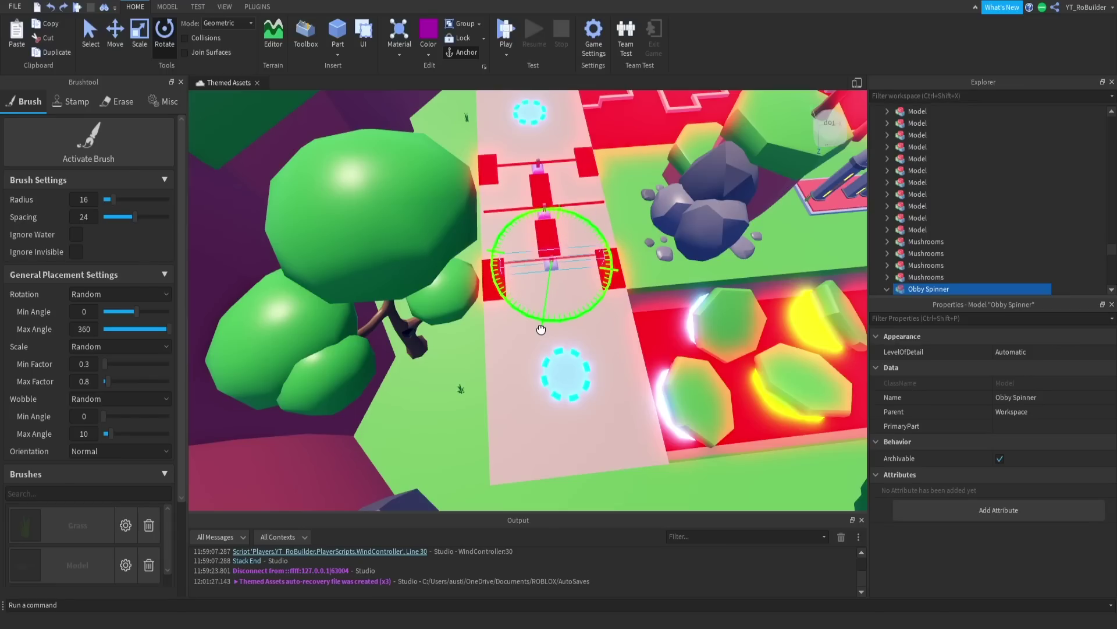
drag(541, 330, 543, 327)
Examine the narrow zigzag walkway and the small loose blocks on the long red path from above and along its length
right_drag(553, 274, 557, 277)
key(w)
key(w)
key(w)
key(s)
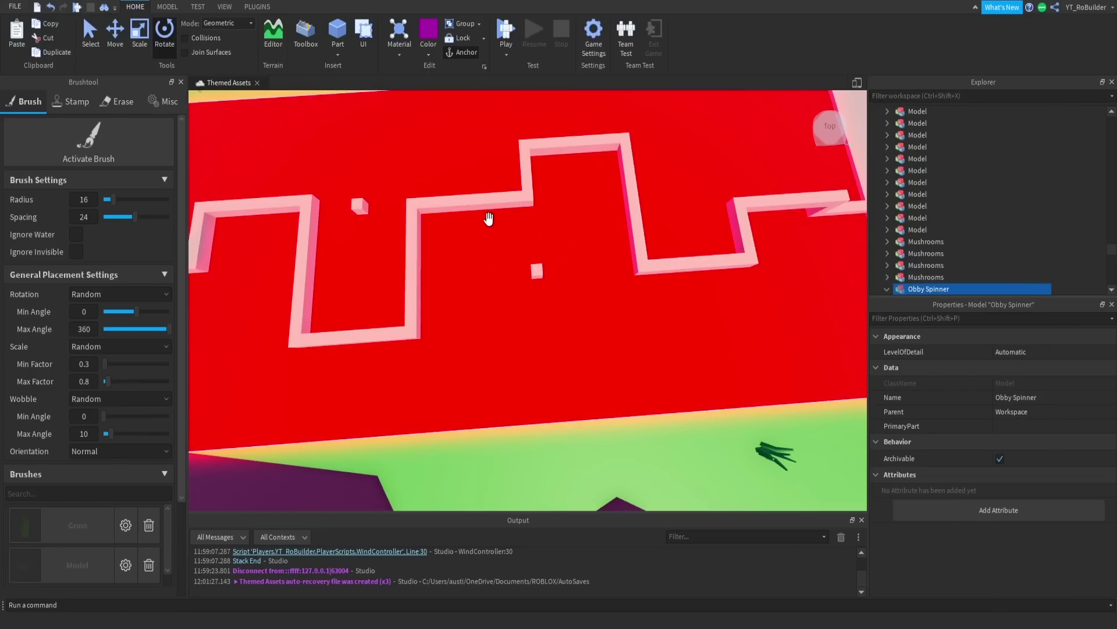
key(a)
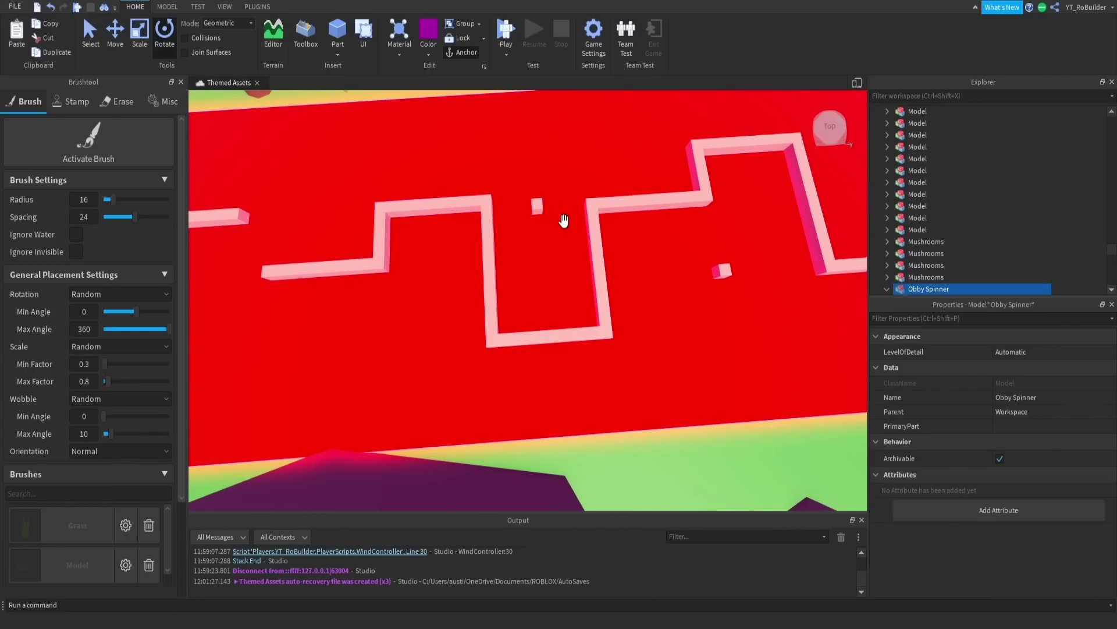
right_drag(564, 222, 564, 221)
key(w)
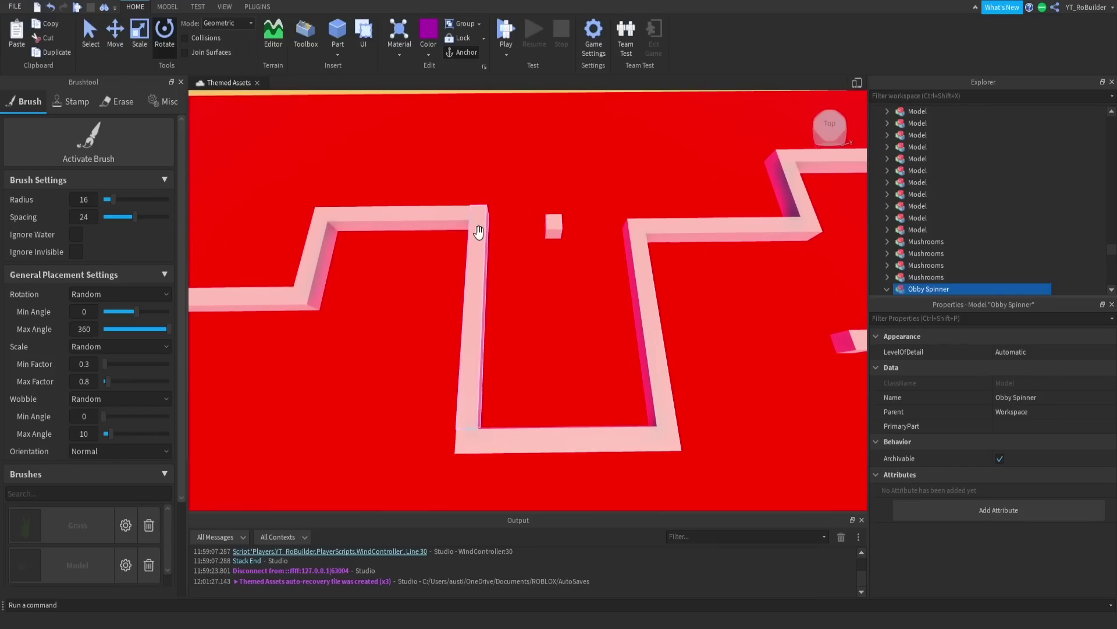
key(a)
right_drag(481, 242, 536, 262)
key(s)
key(w)
key(w)
key(s)
key(w)
key(w)
Rotate the green platform with the red cross in the red pit near the map's edge about its vertical axis
right_drag(611, 314, 611, 315)
key(a)
right_drag(465, 335, 464, 334)
key(w)
click(465, 334)
key(w)
right_drag(464, 259, 464, 259)
key(s)
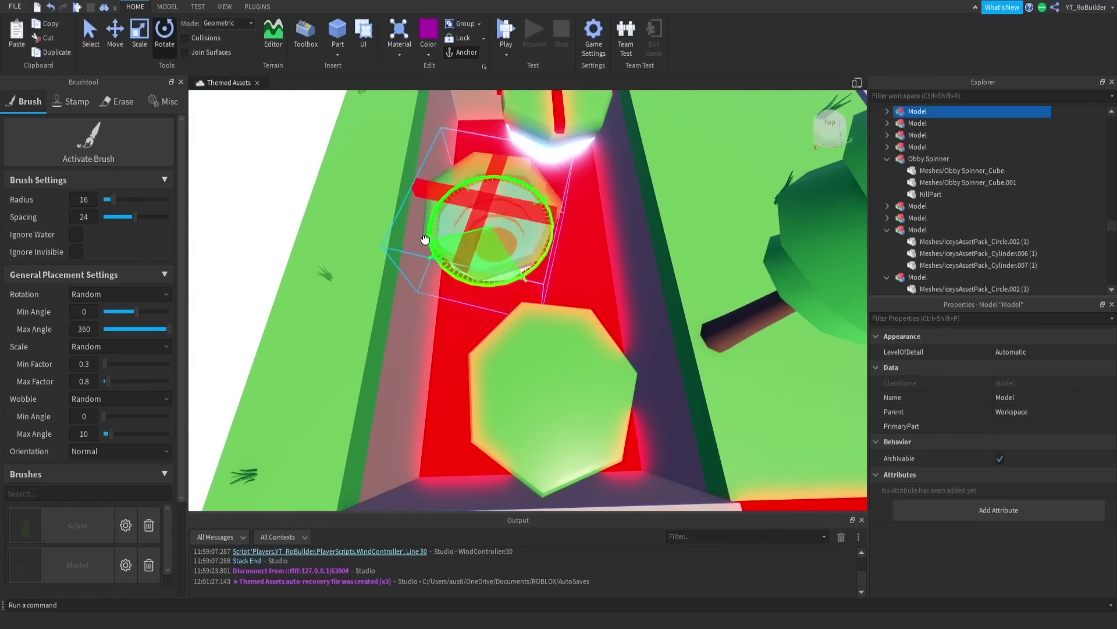
key(s)
right_drag(538, 268, 538, 268)
key(w)
click(537, 268)
scroll(537, 263, down, 6)
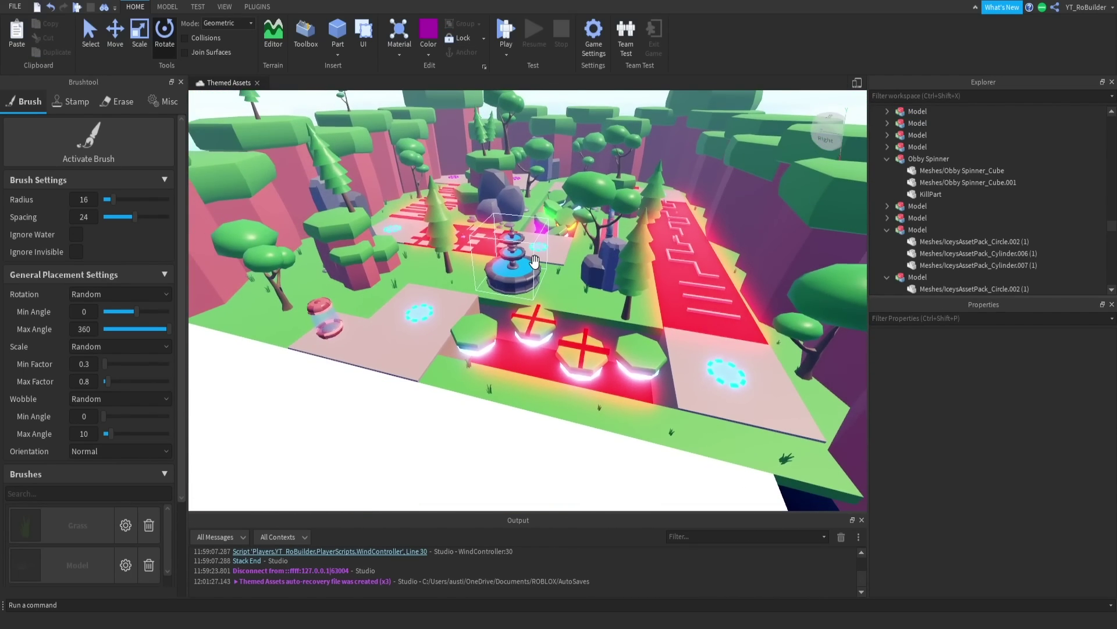